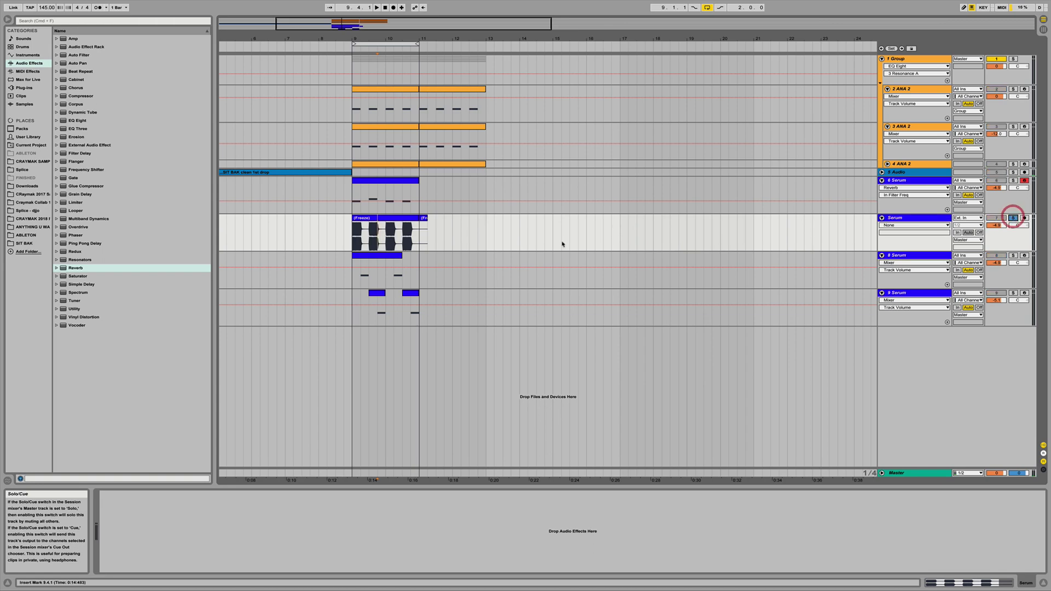
Step: Play the frozen Serum audio, and clear the one-beat section from 10.1.1 to 10.2.1 on the 6 Serum track
key("space")
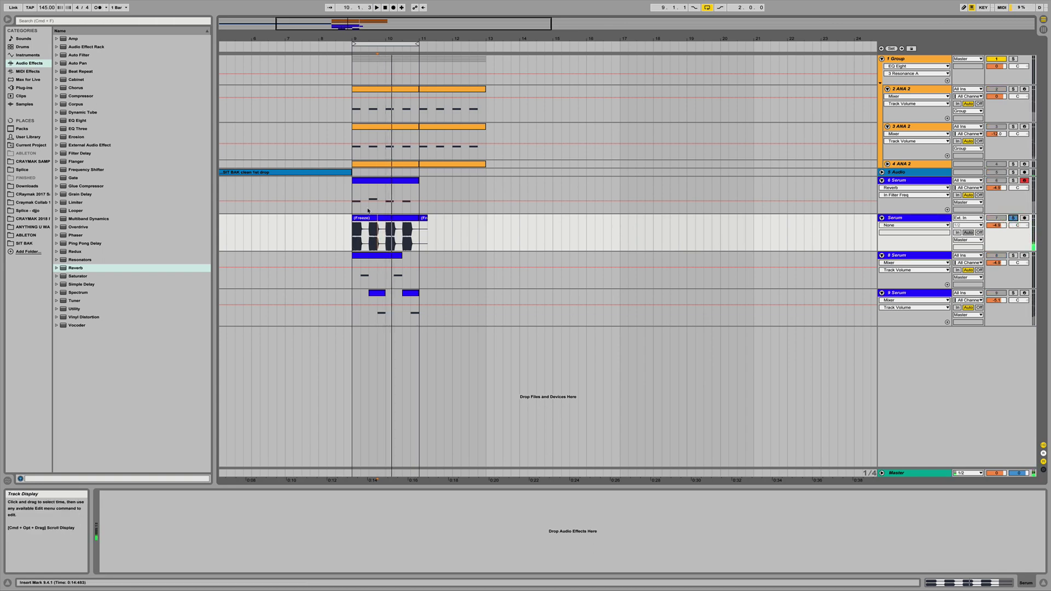
left_click_drag(385, 208, 396, 183)
key("space")
key("Delete")
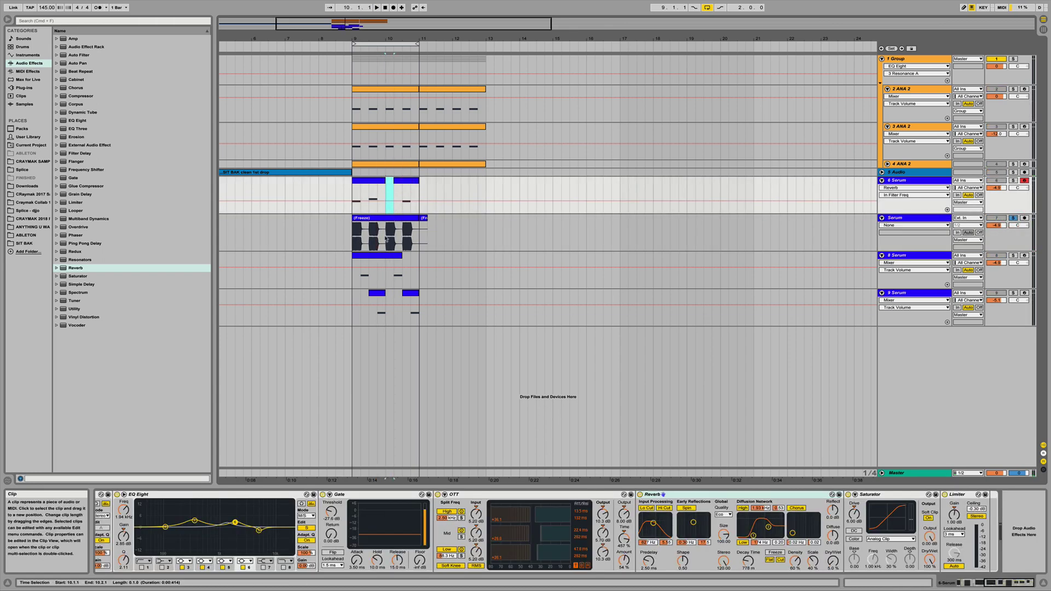
Step: Split the frozen Serum audio and delete every piece, including the freeze tail, except the half-bar hit starting at 10.1.1
left_click(385, 238)
key("super+e")
left_click(373, 218)
key("Delete")
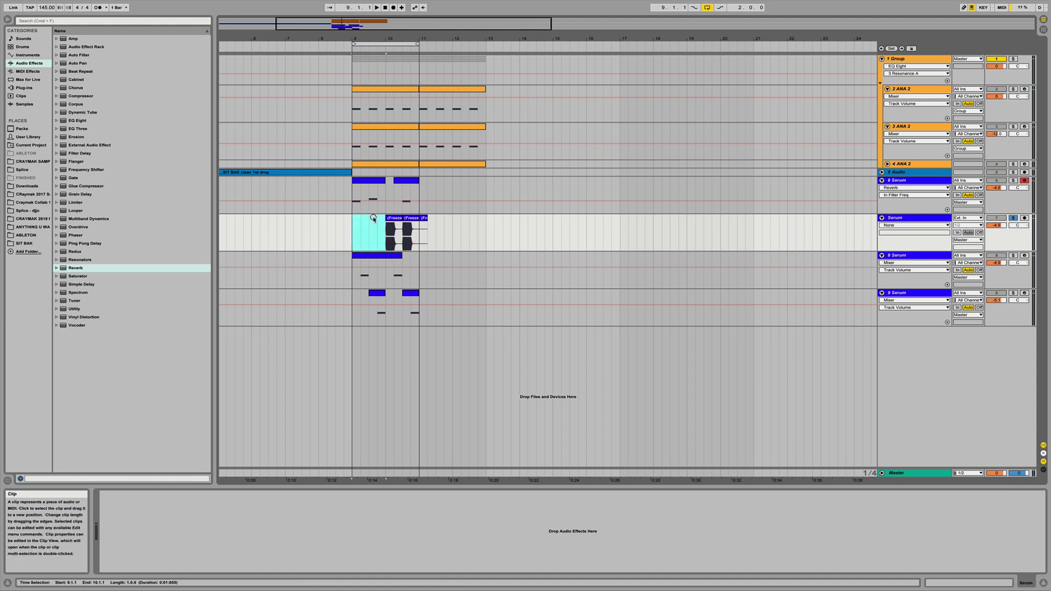
left_click(415, 218)
key("Delete")
left_click(423, 219)
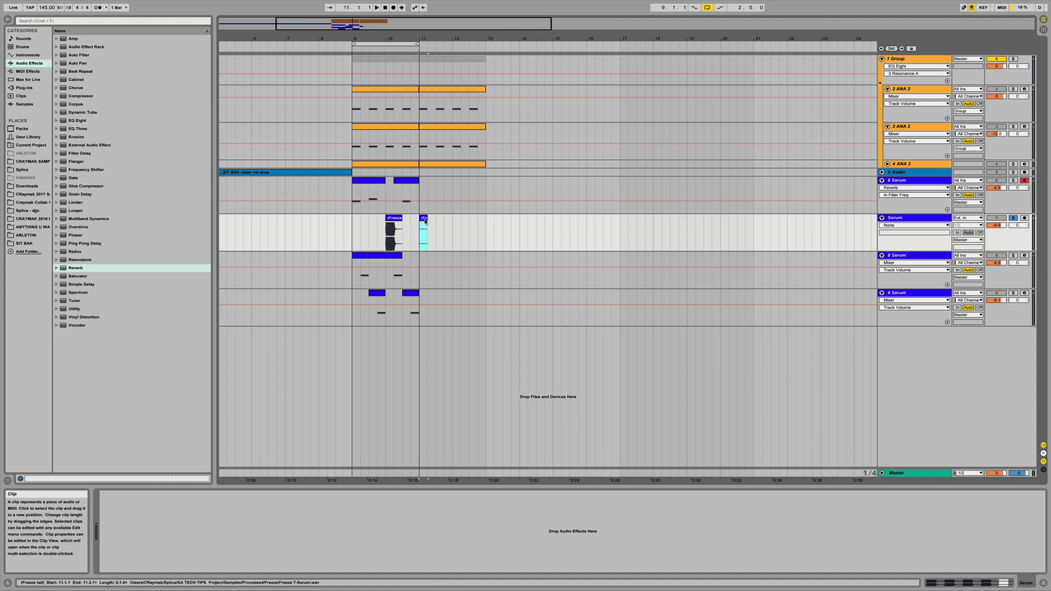
key("Delete")
Step: Set the remaining frozen clip to Complex Pro warping, transpose it to -12 st, and set Formants to 48.44
double_click(397, 218)
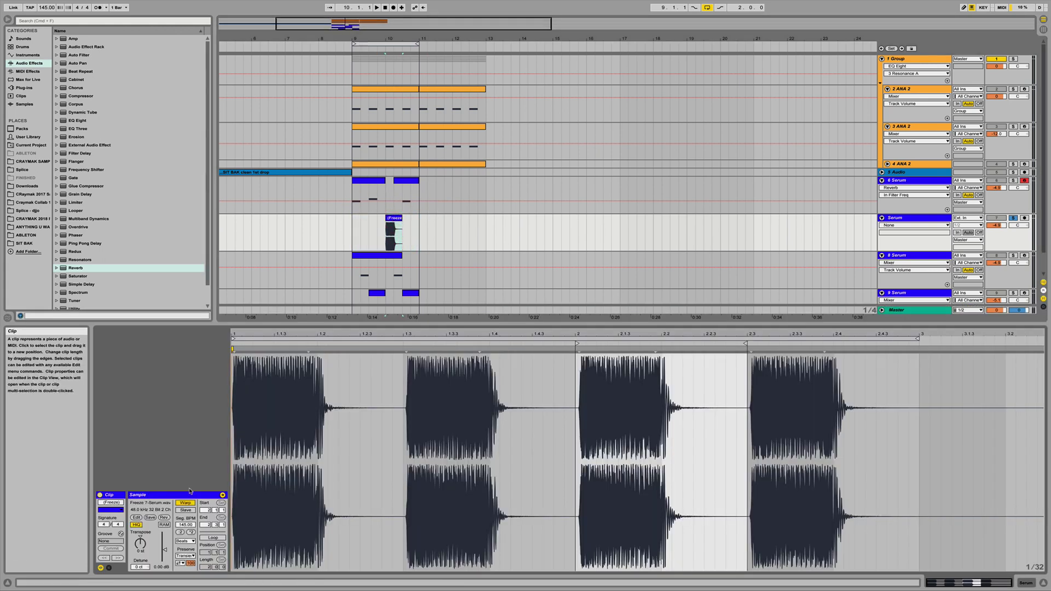
left_click(185, 540)
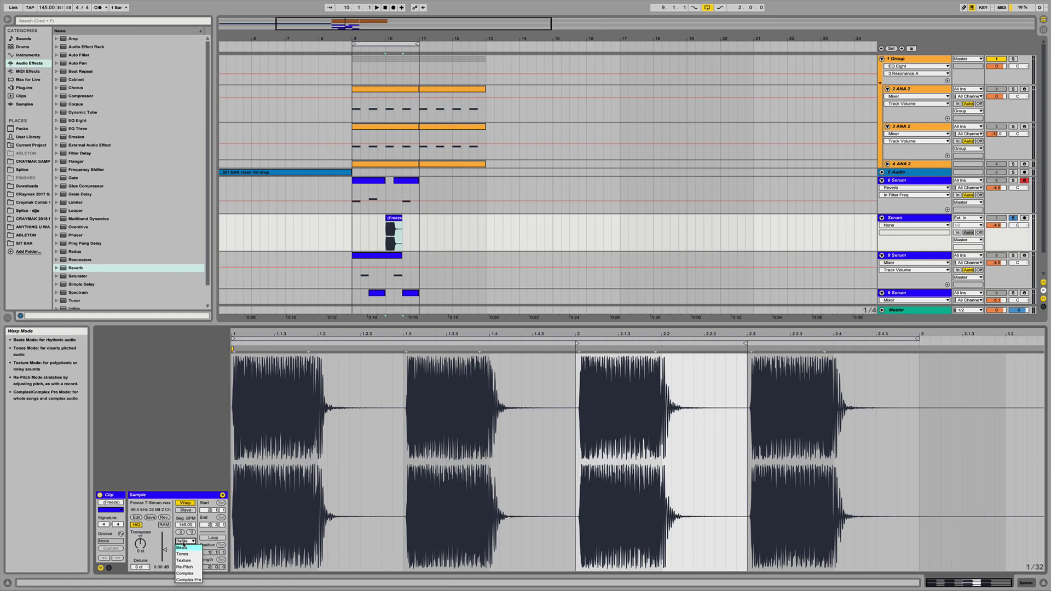
left_click(392, 218)
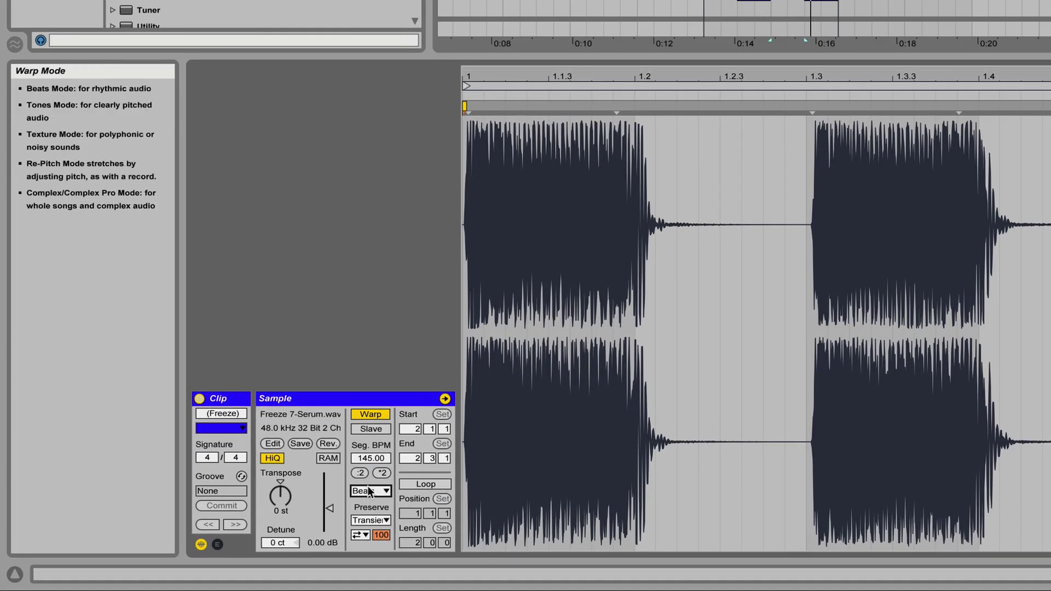
left_click(369, 490)
left_click(363, 568)
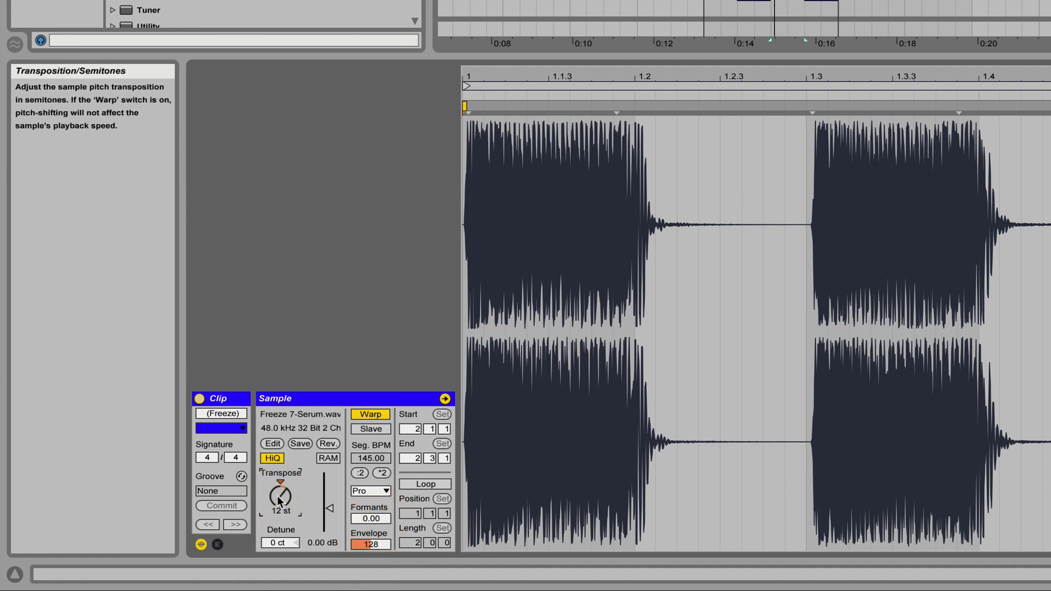
left_click_drag(278, 497, 278, 526)
left_click_drag(371, 518, 371, 495)
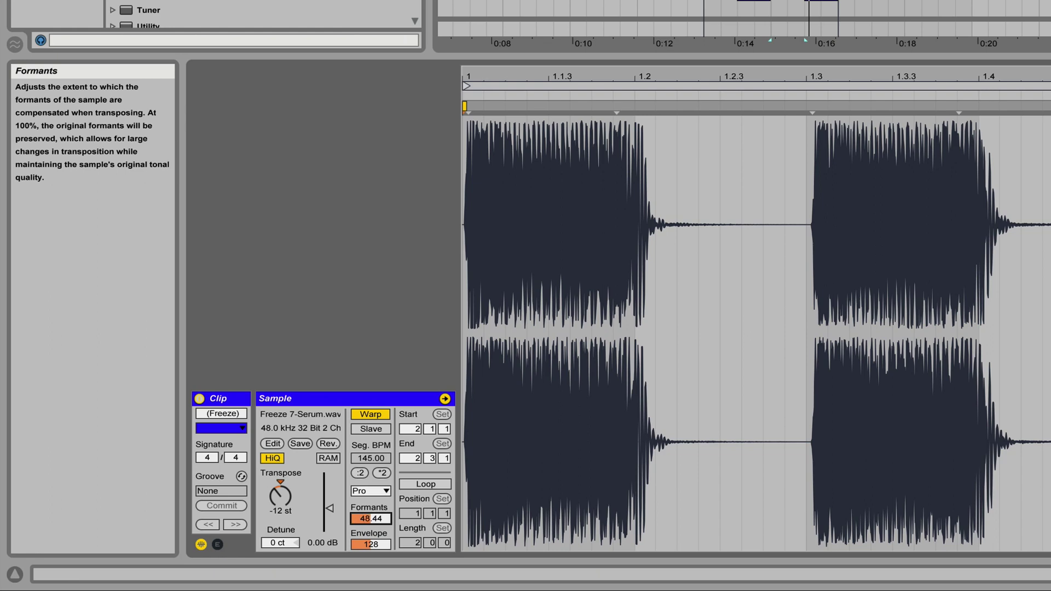
Step: Switch the clip to Texture warping at 290 BPM with Grain Size 38.70 and Flux 15.62, and consolidate it from 10.1.1 to 11.1.1
left_click(374, 492)
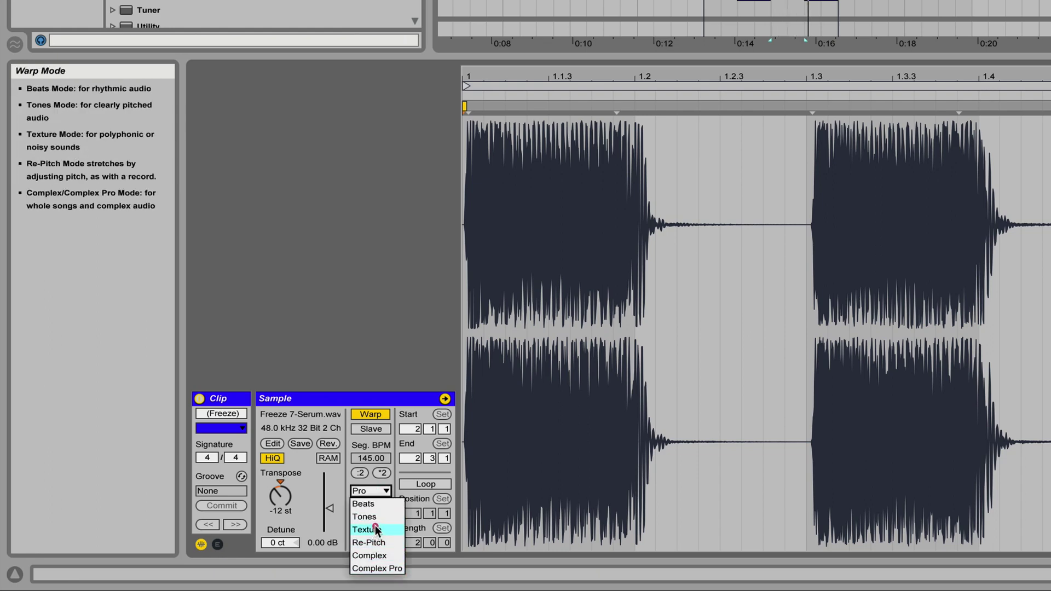
left_click(377, 530)
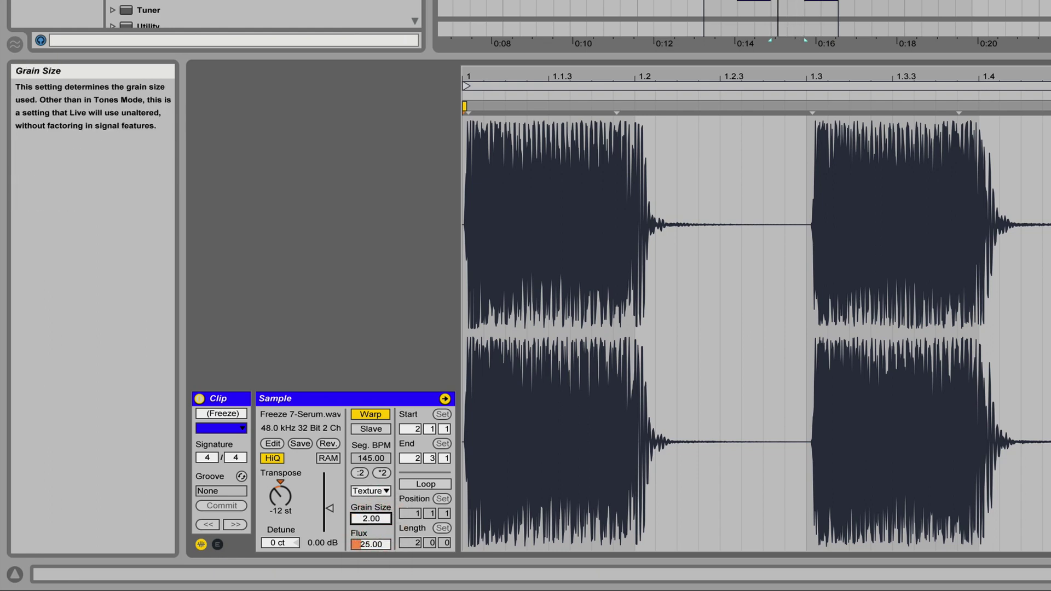
left_click_drag(371, 544, 371, 541)
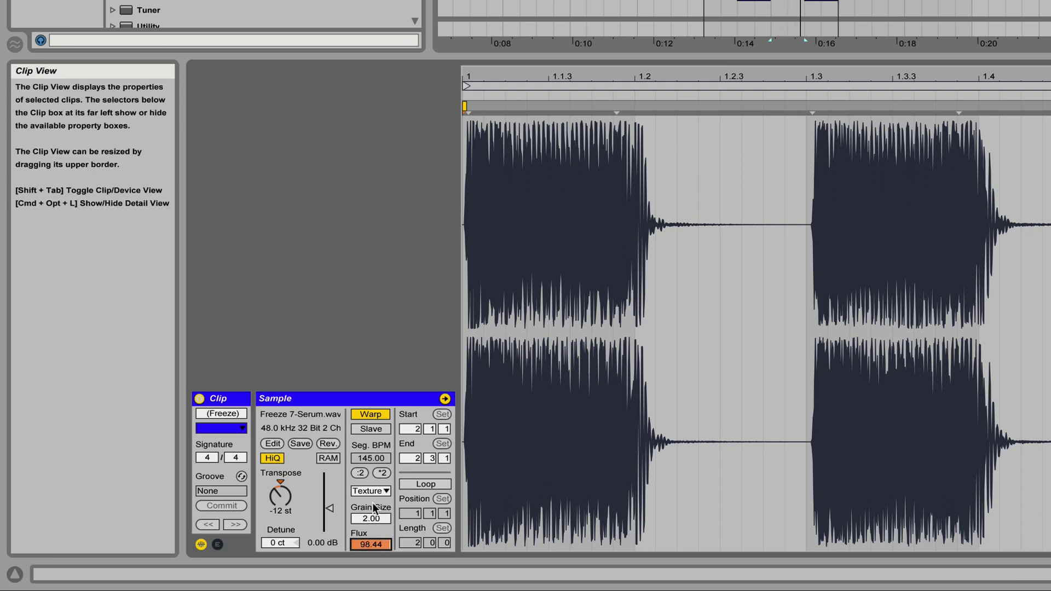
left_click(382, 473)
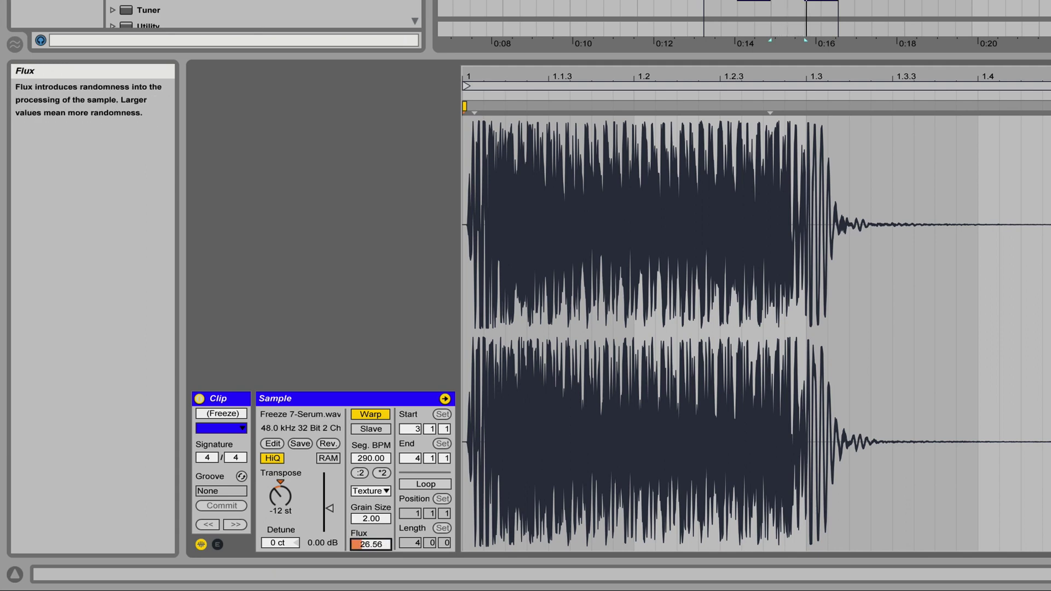
left_click_drag(372, 518, 371, 509)
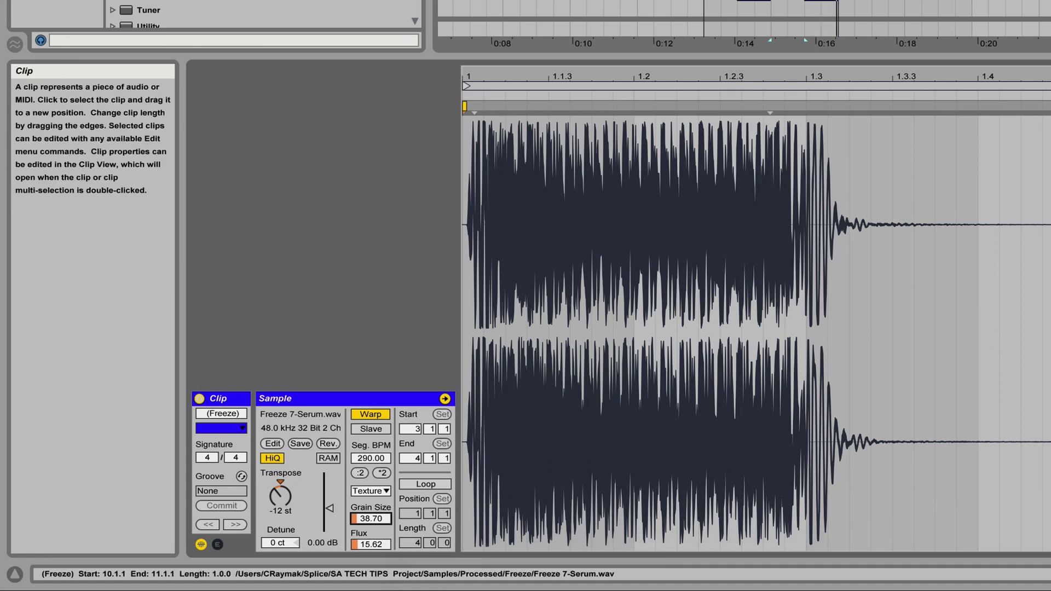
right_click(806, 1)
left_click(843, 0)
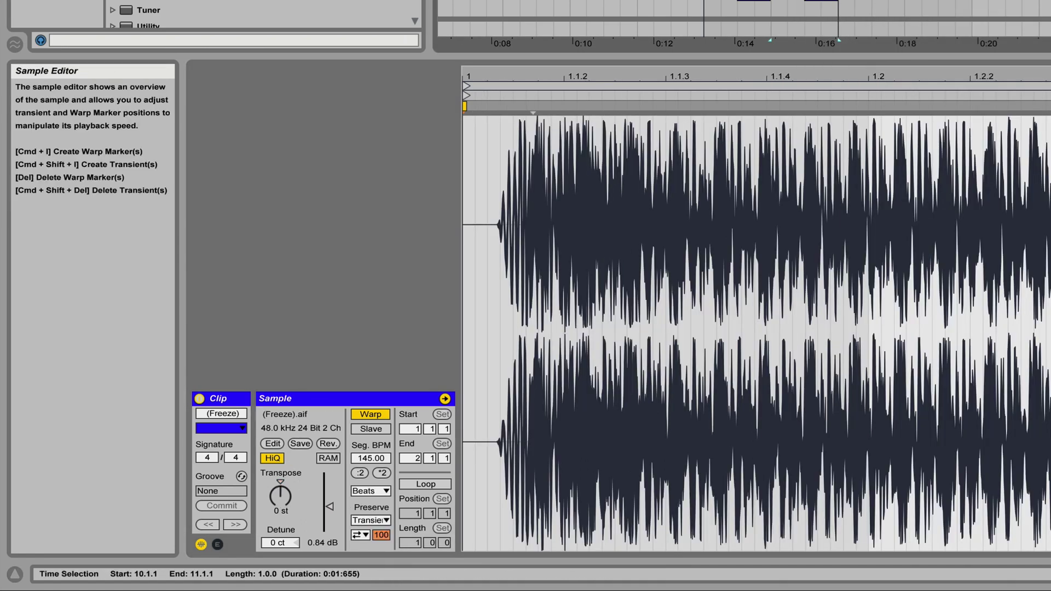
Step: Transpose the consolidated clip up 12 st and switch it to Complex Pro warping with Formants at 25.78
left_click(280, 501)
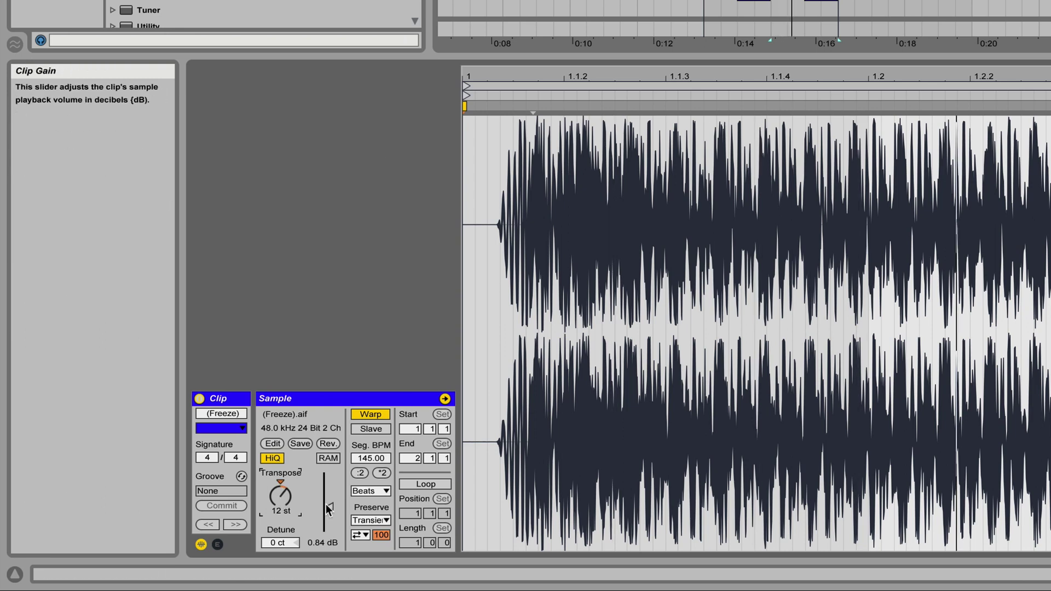
left_click(370, 492)
left_click(387, 569)
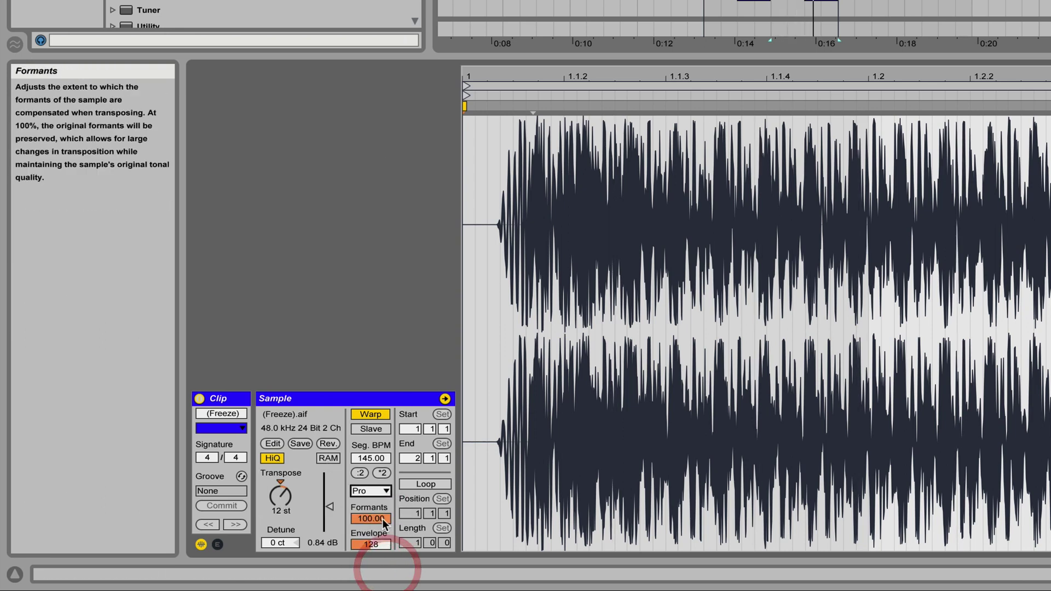
left_click_drag(383, 518, 381, 562)
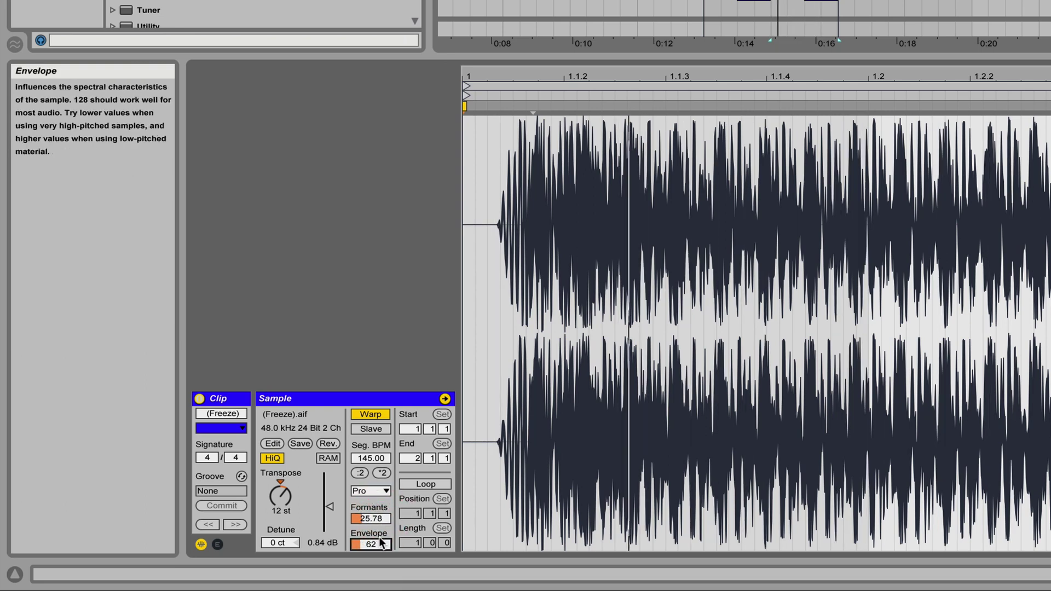
Step: Set the clip's Envelope to 8, raise Formants to 100, and pull Formants back down to around mid-range
type("8")
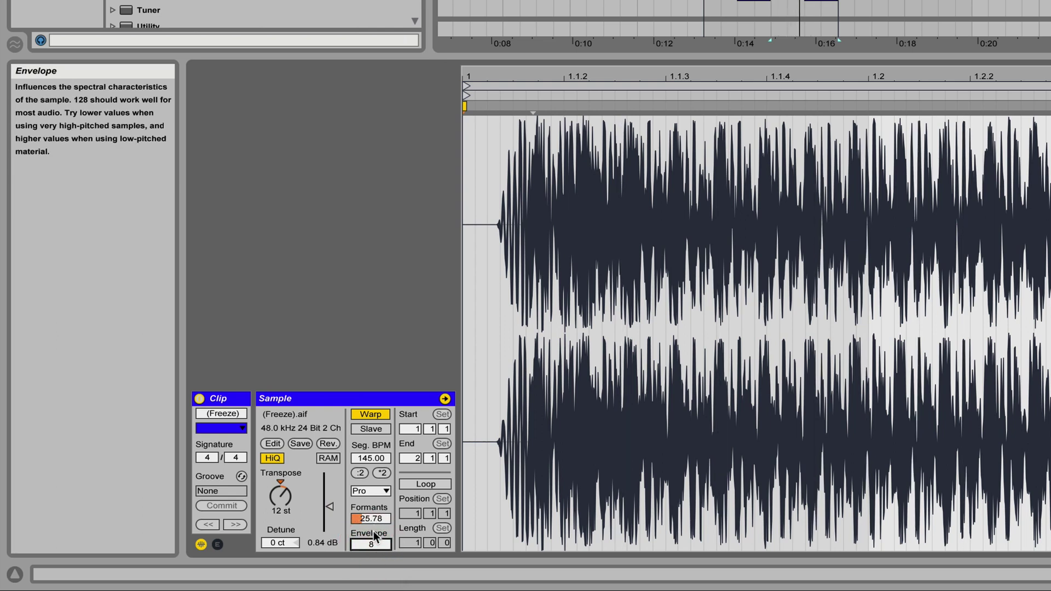
key("Return")
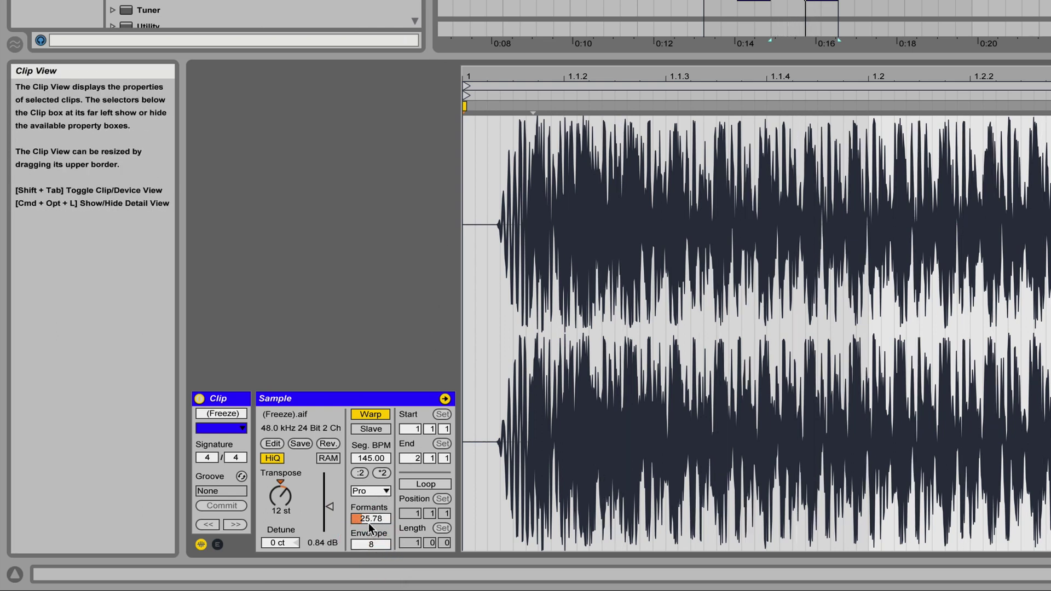
left_click_drag(370, 523, 370, 5)
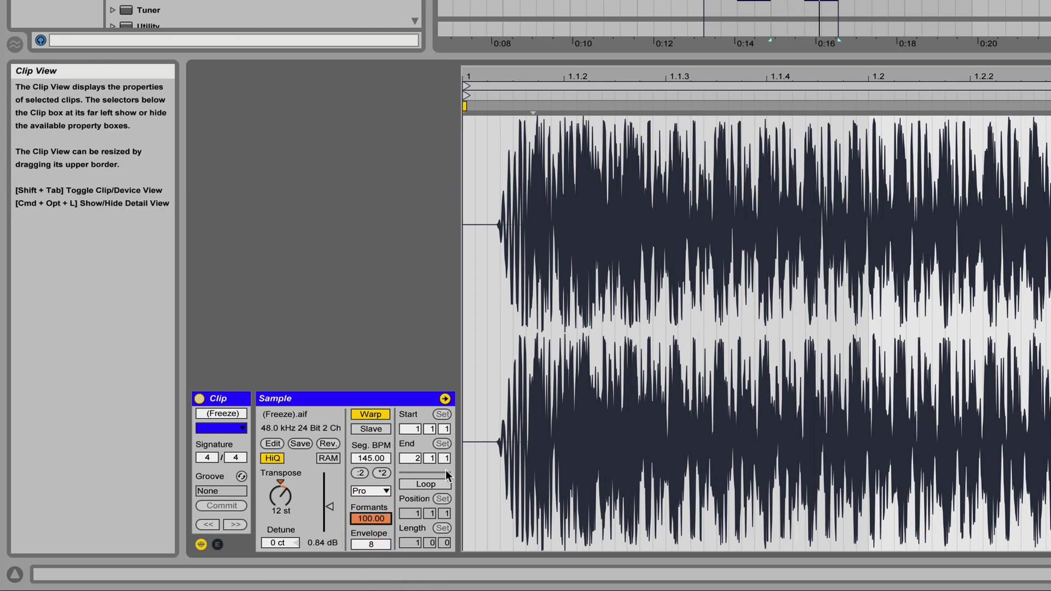
left_click_drag(370, 518, 371, 531)
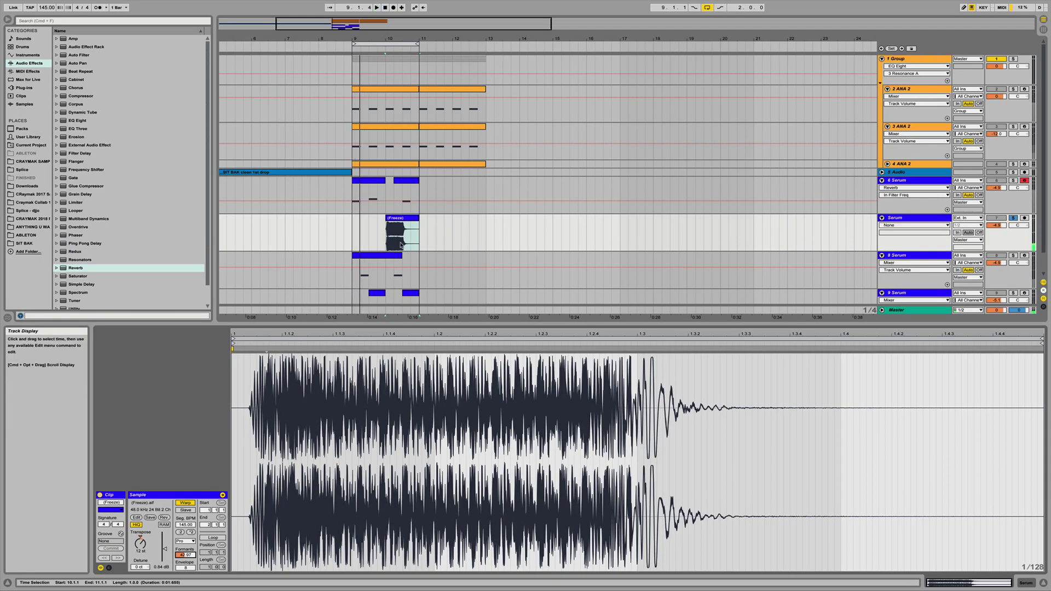
Step: Consolidate the pitched freeze clip again and move it to the start of bar 9 on its track
right_click(409, 217)
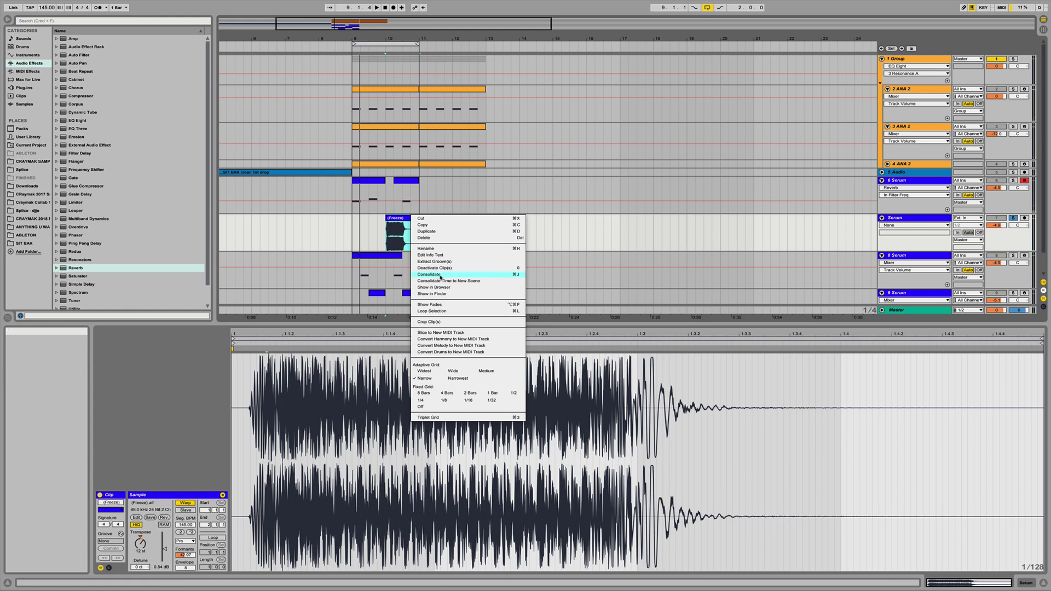
left_click(439, 276)
left_click_drag(406, 219, 373, 224)
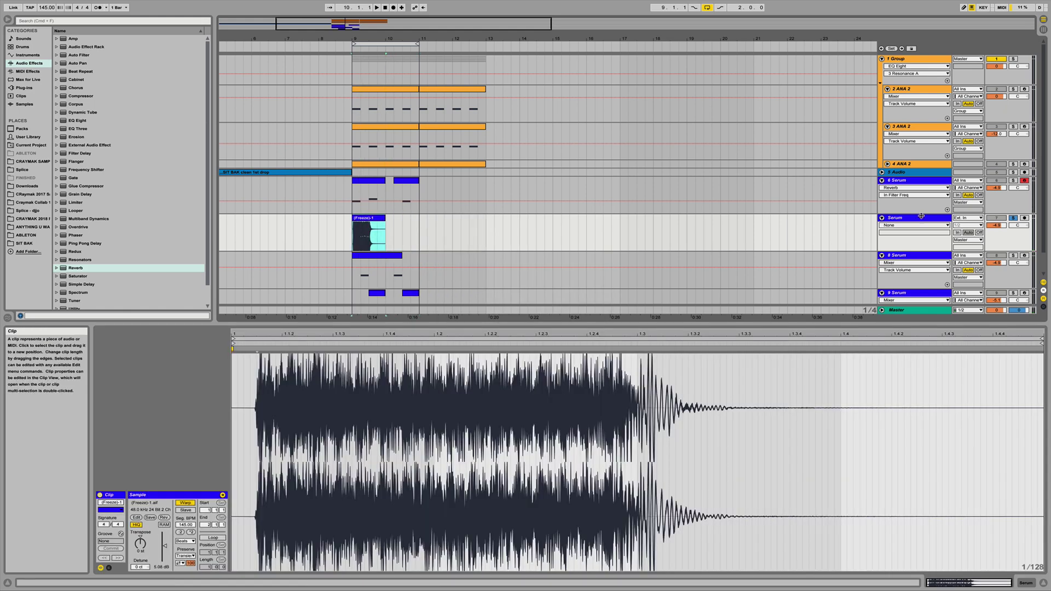
Step: Unsolo the frozen Serum track, delete the 8 Serum clip's first half bar from 9.1.1 to 9.3.1, and play from 9.1.1
left_click(1013, 217)
key("space")
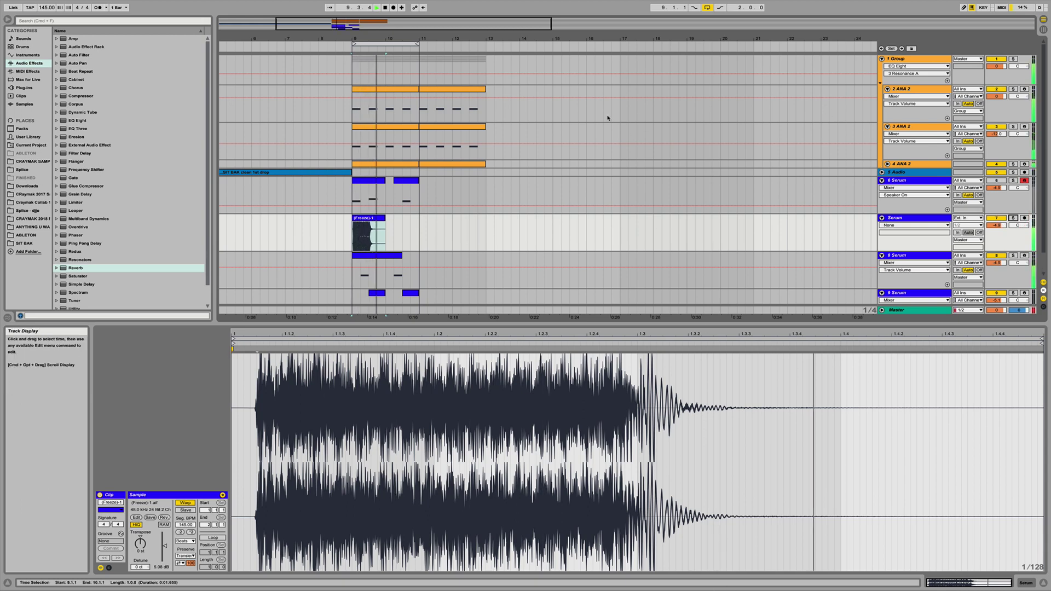
left_click_drag(351, 266, 370, 256)
key("Delete")
left_click(353, 256)
key("space")
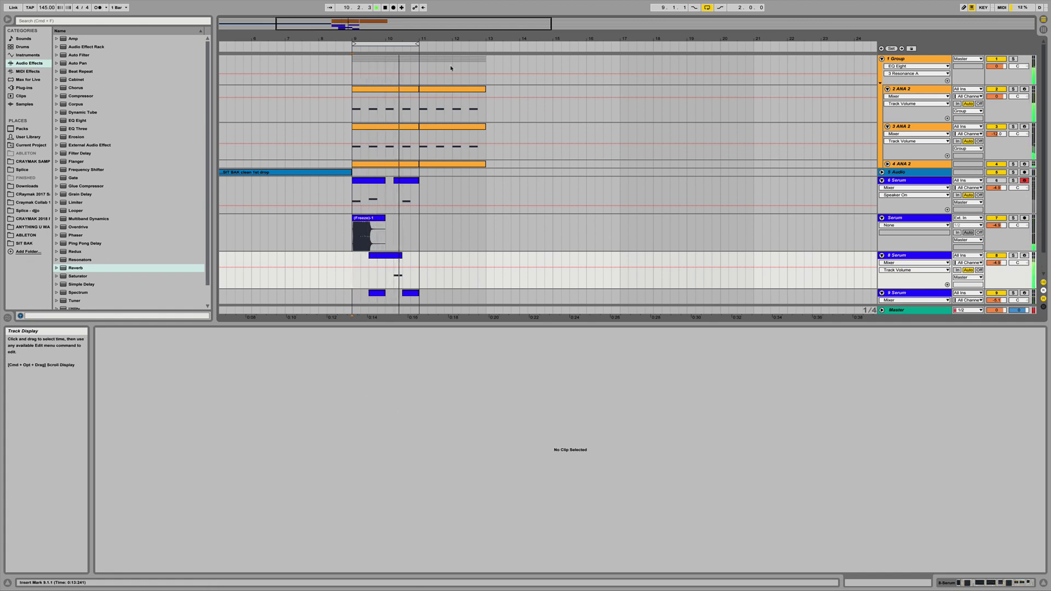
Step: Delete the 6 Serum clip in bar 9 and reduce its remaining clip to a one-beat note placed at 10.1.1
key("space")
left_click(372, 218)
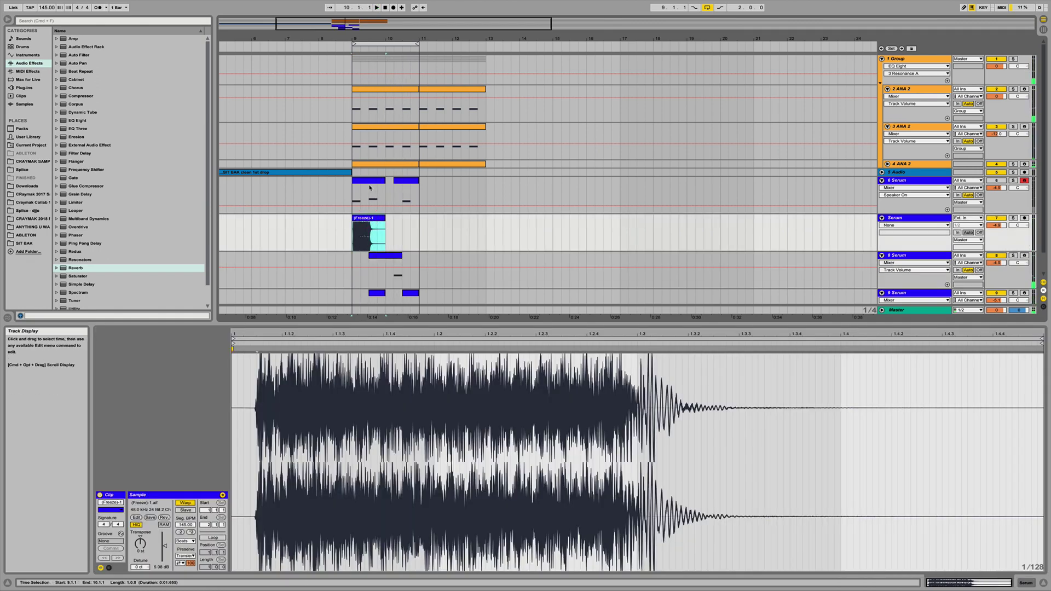
left_click(372, 182)
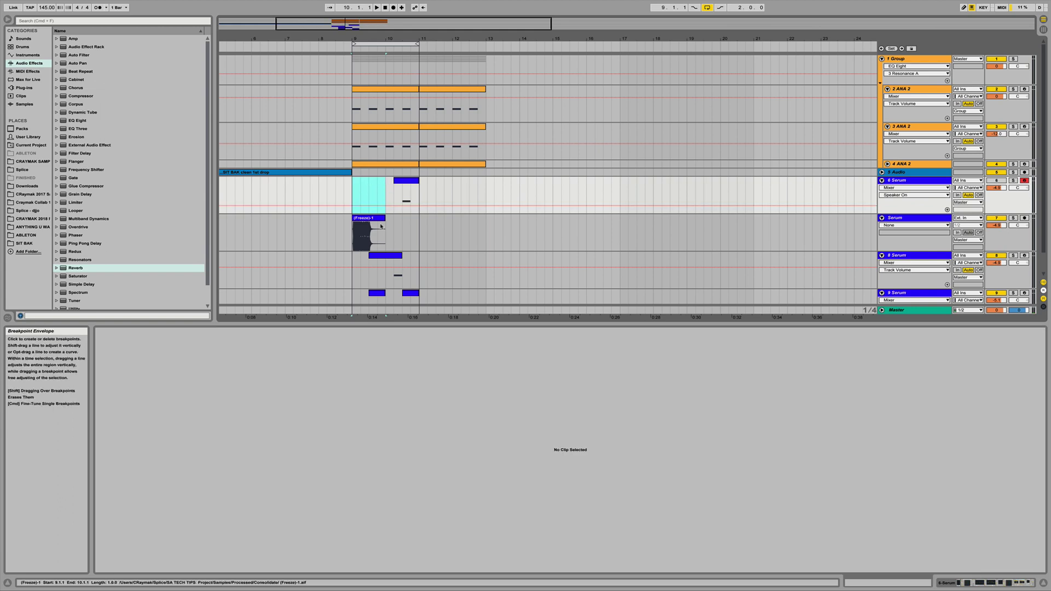
left_click(363, 219)
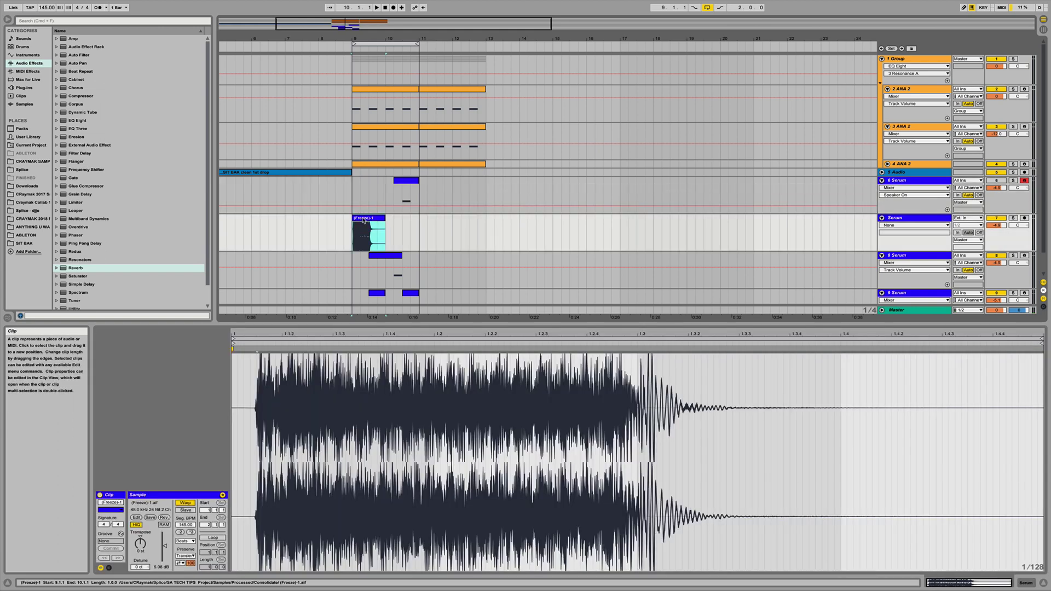
left_click(403, 179)
left_click(363, 218)
mouse_move(397, 181)
left_mouse_down()
mouse_move(380, 181)
mouse_move(393, 180)
left_mouse_up()
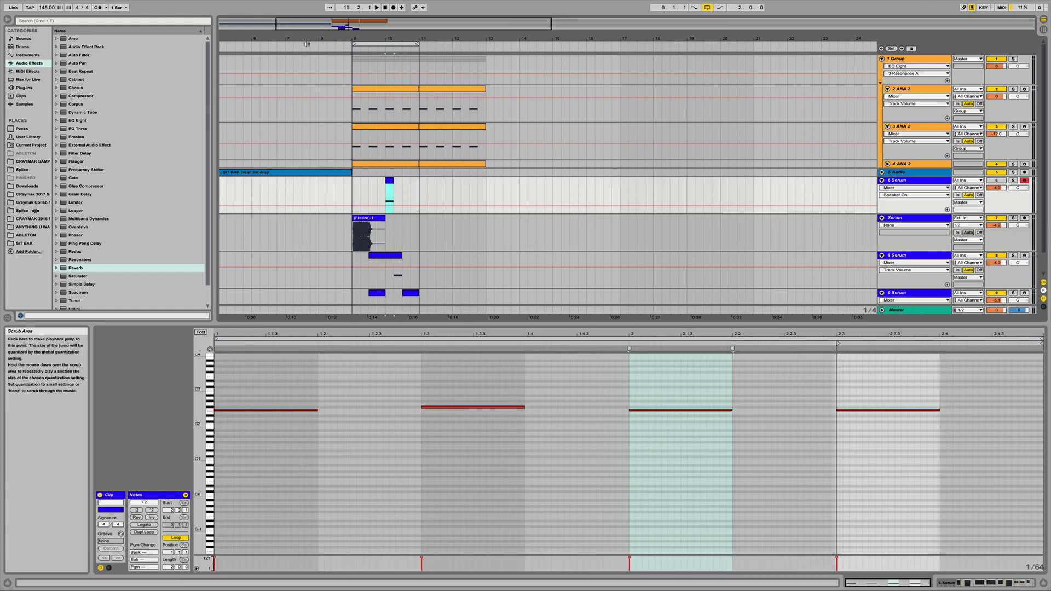
Step: Play the arrangement with the new bass hit and set the (Freeze)-1 clip's warp mode to Complex
scroll(427, 251, "down", 2)
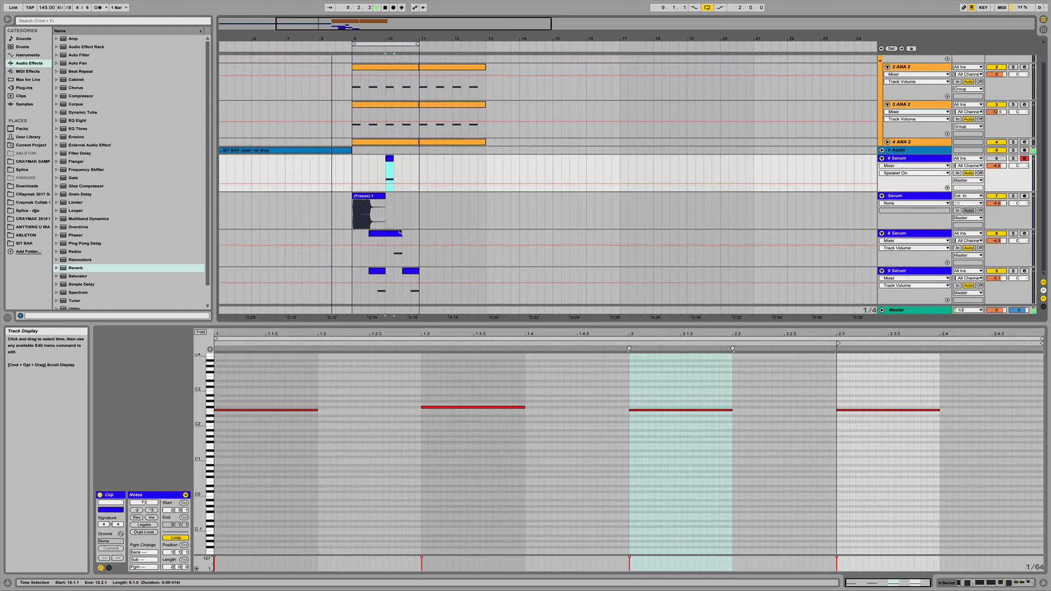
mouse_move(533, 590)
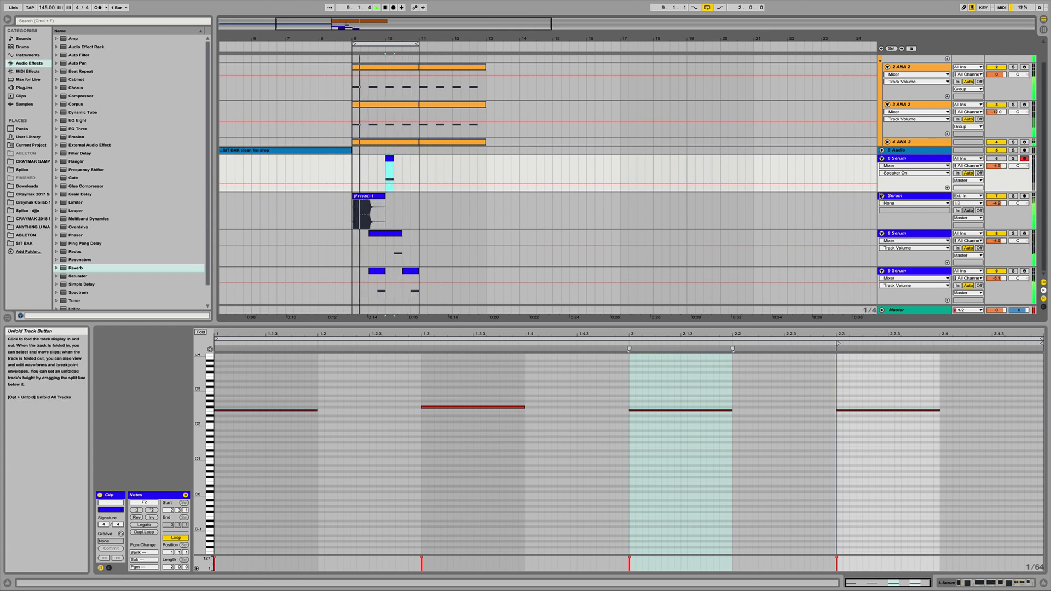
left_click(365, 202)
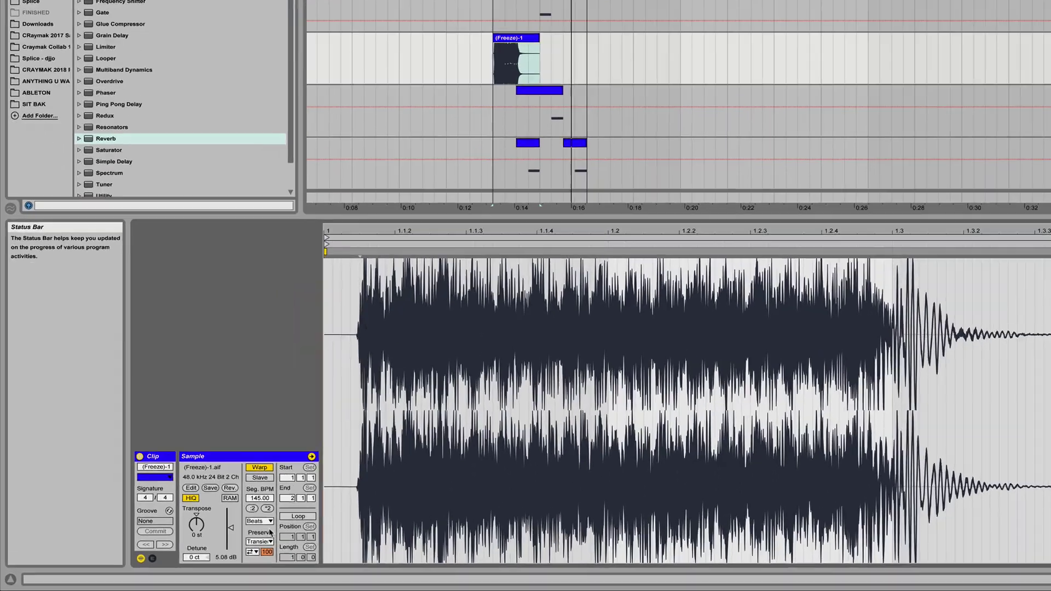
left_click(189, 544)
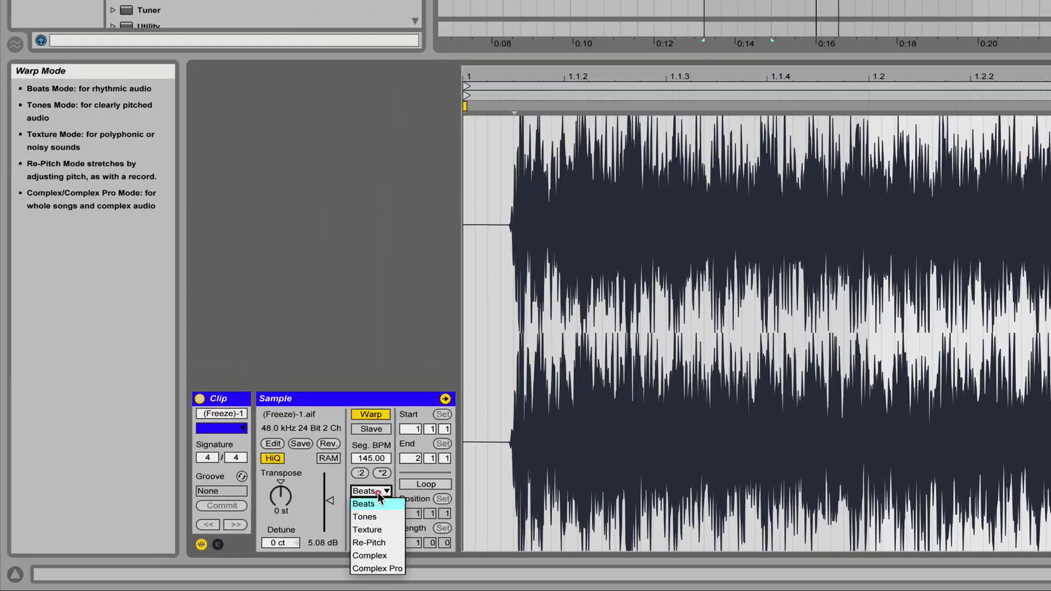
left_click(383, 554)
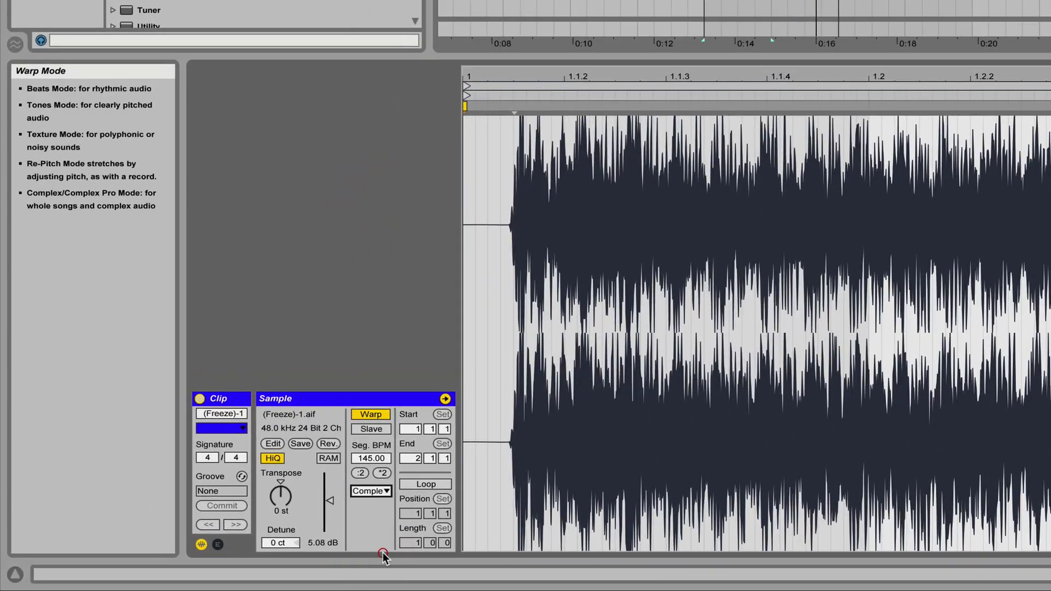
Step: Set the (Freeze)-1 clip's warp mode to Complex Pro at a segment BPM of 145 and transpose it to -12 semitones
left_click(382, 473)
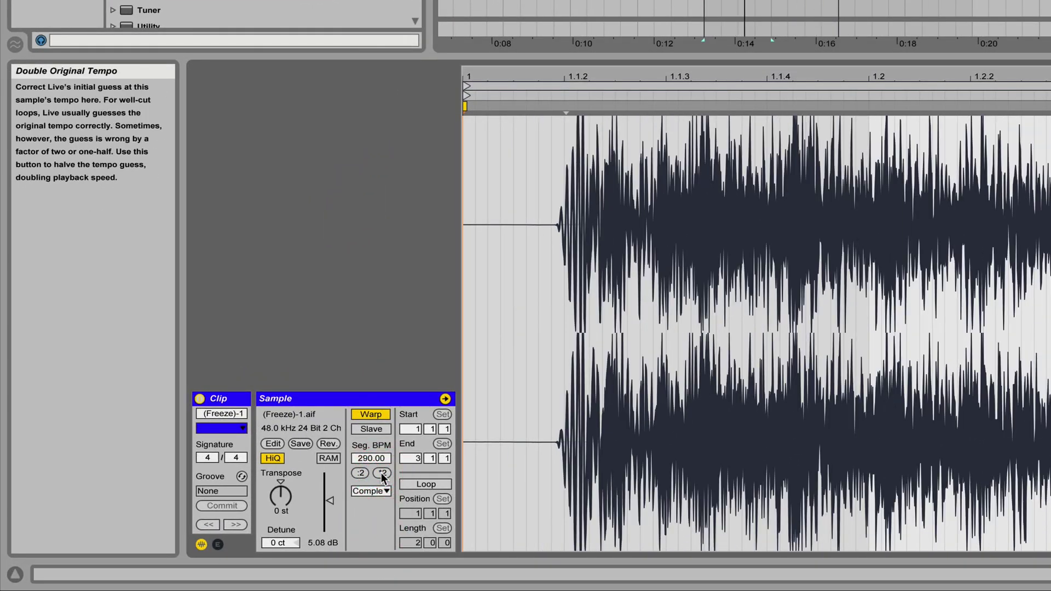
left_click(370, 491)
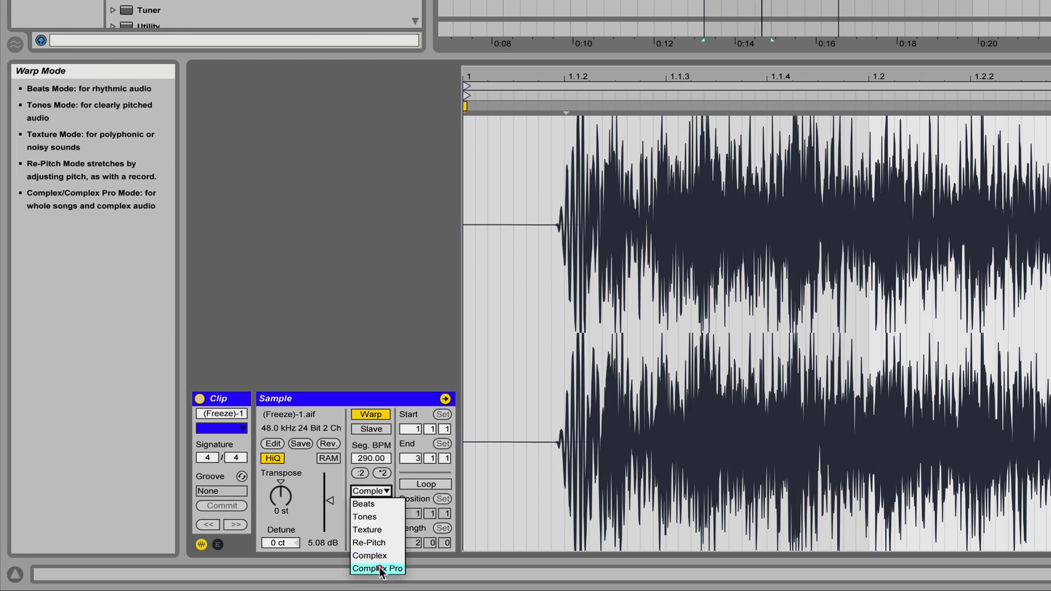
left_click(380, 569)
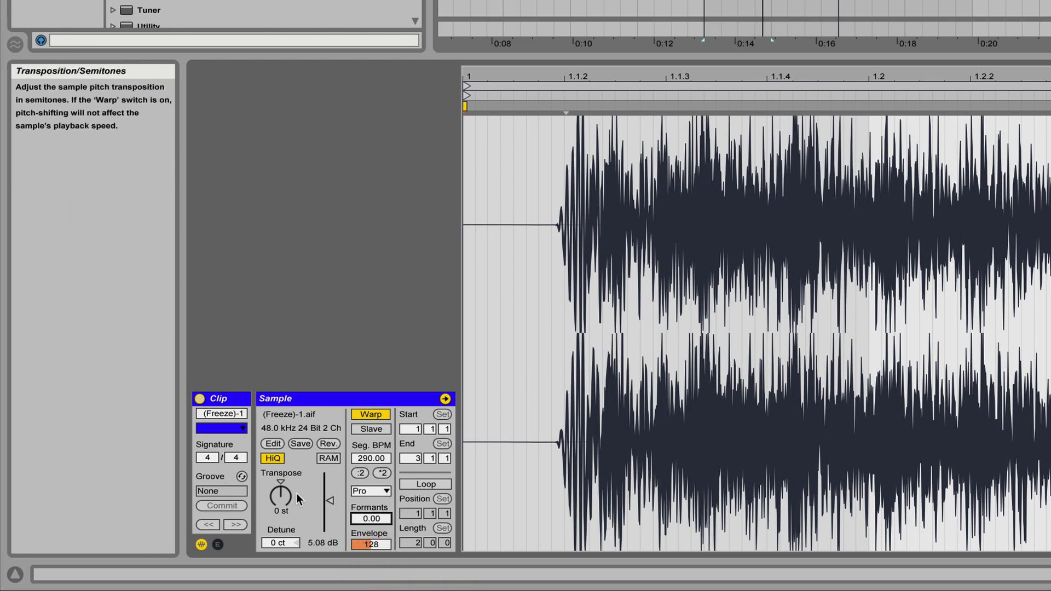
double_click(361, 473)
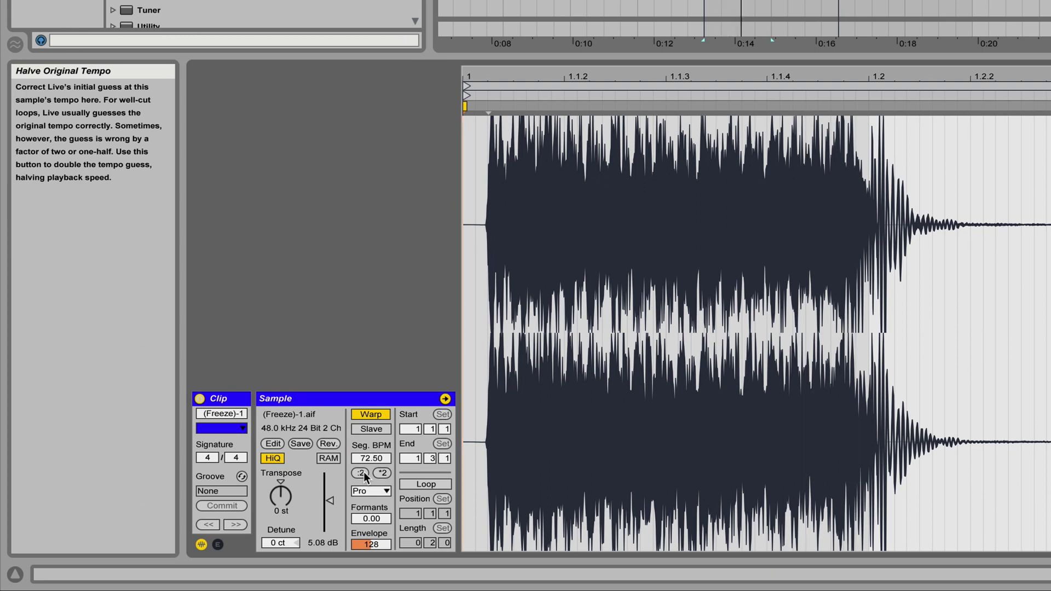
left_click(382, 473)
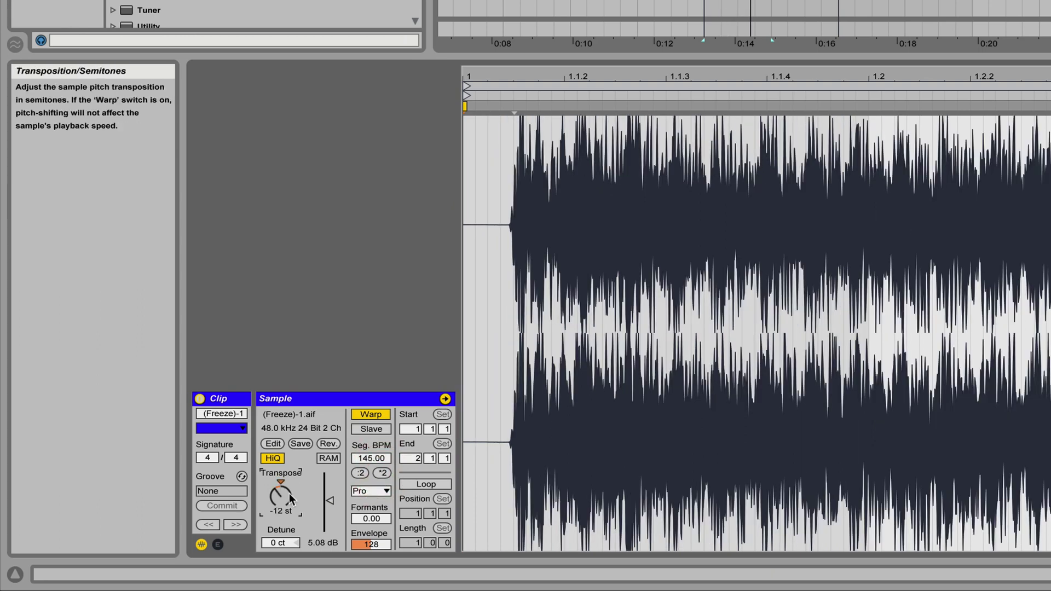
Step: Set the (Freeze)-1 clip's Complex Pro Formants to 100 and Envelope to 8
left_click_drag(373, 519, 372, 465)
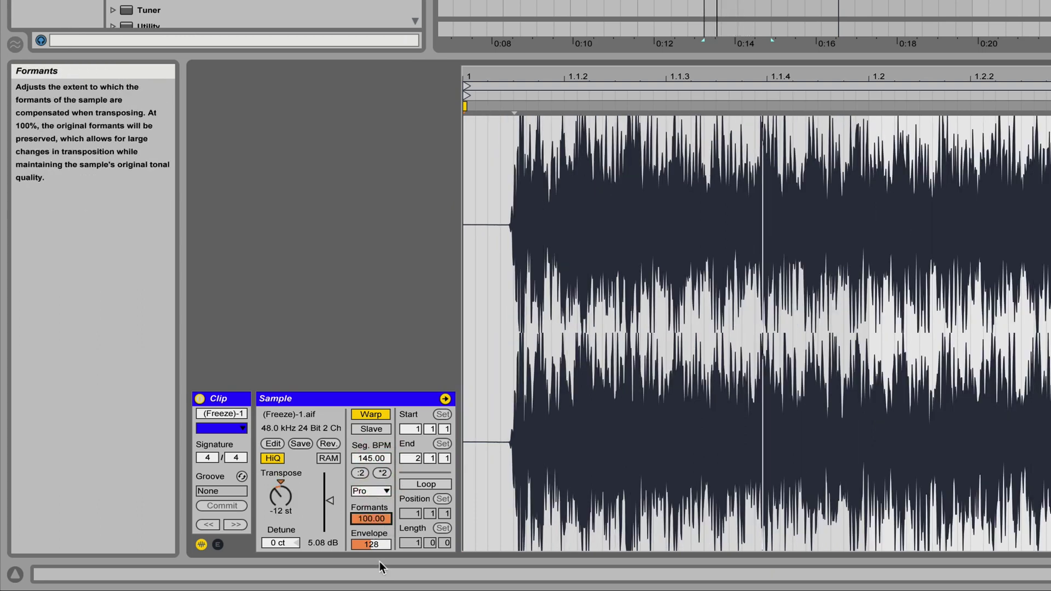
left_click(372, 544)
type("8")
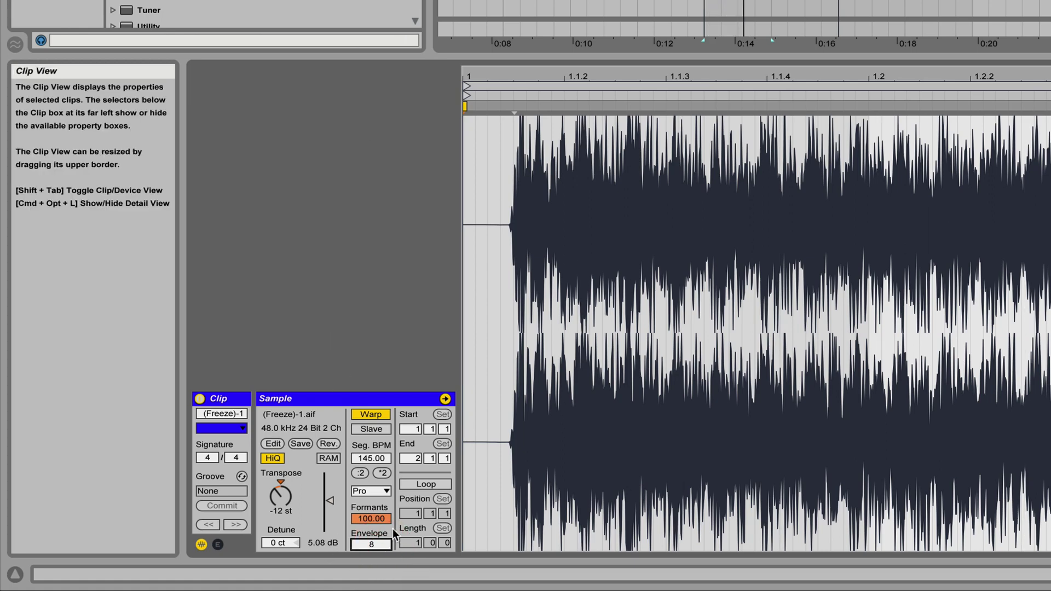
Step: Try the Texture warp mode on the (Freeze)-1 clip and return it to Complex Pro
left_click(369, 490)
left_click(374, 530)
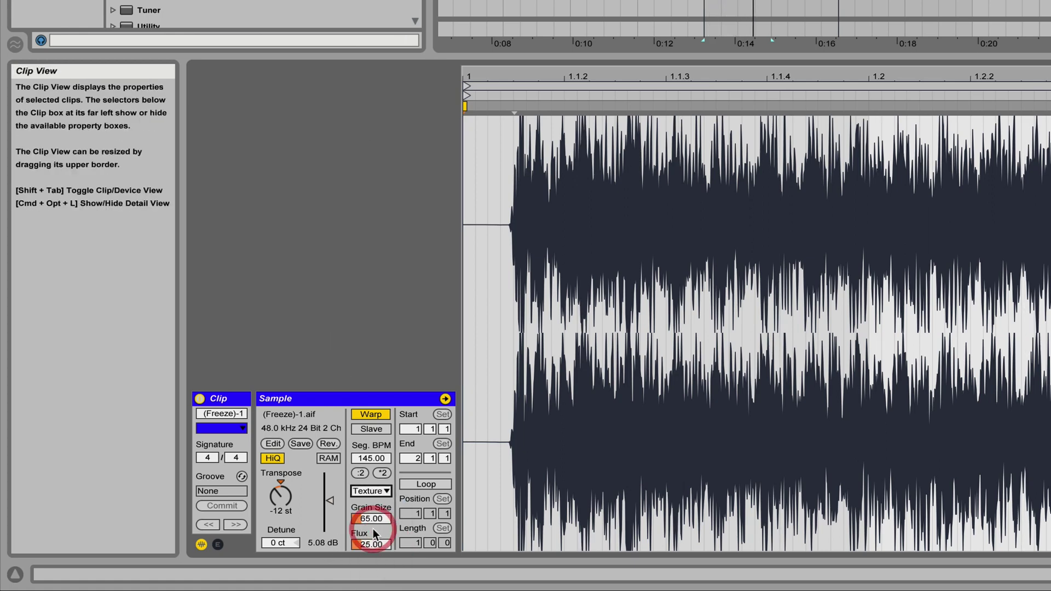
left_click(378, 491)
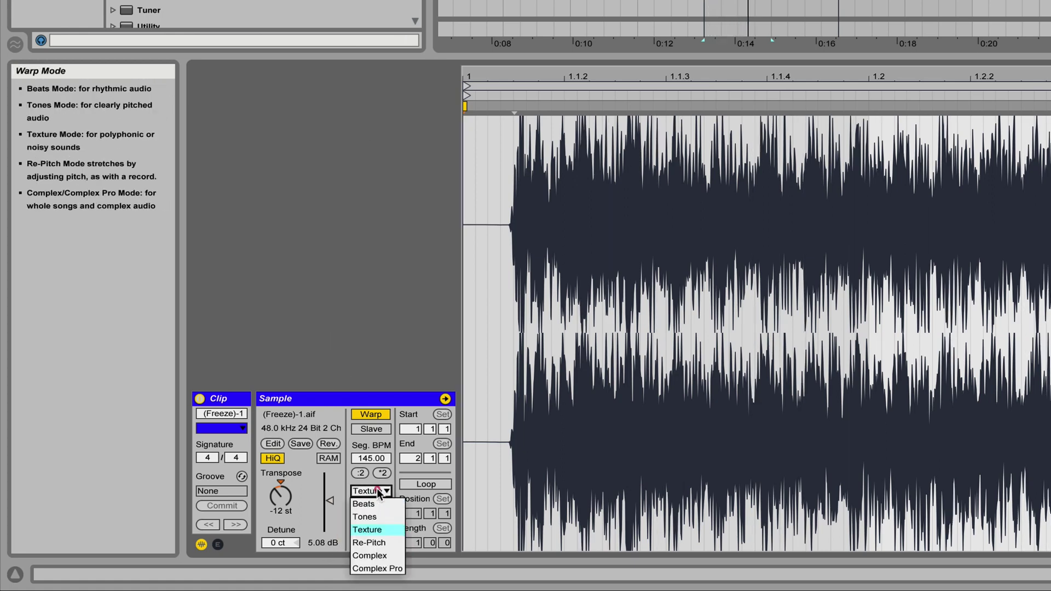
left_click(370, 568)
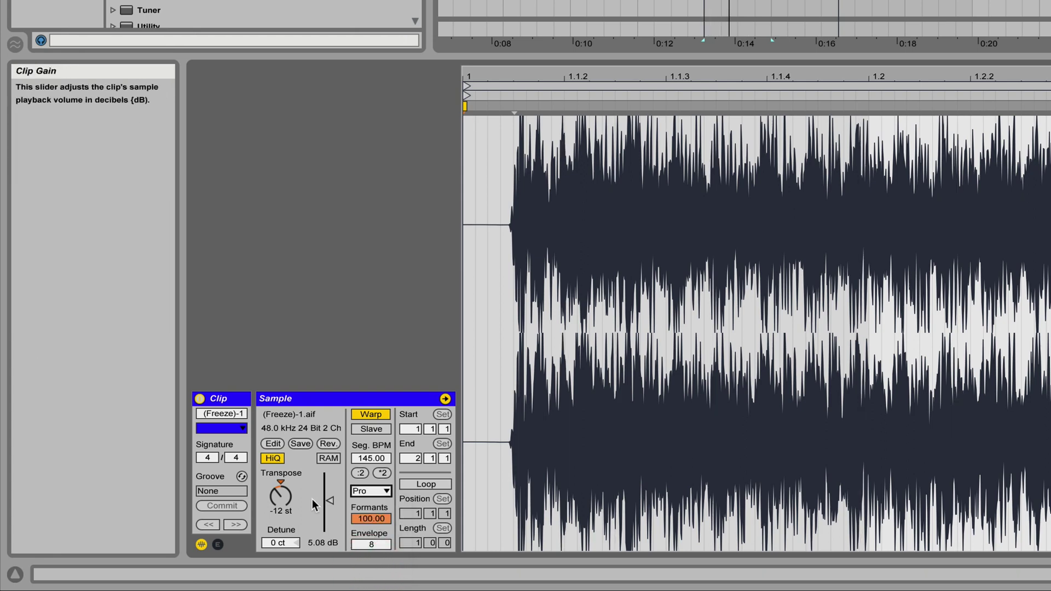
Step: Consolidate the pitched-down (Freeze)-1 clip and double the new clip's segment BPM to 290
right_click(746, 1)
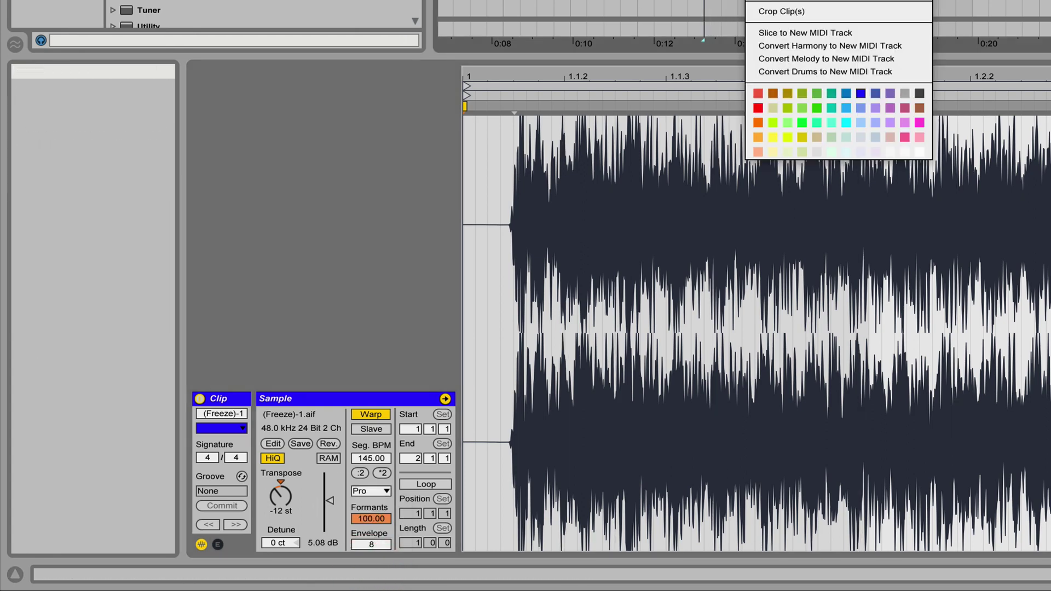
left_click(777, 1)
left_click(381, 473)
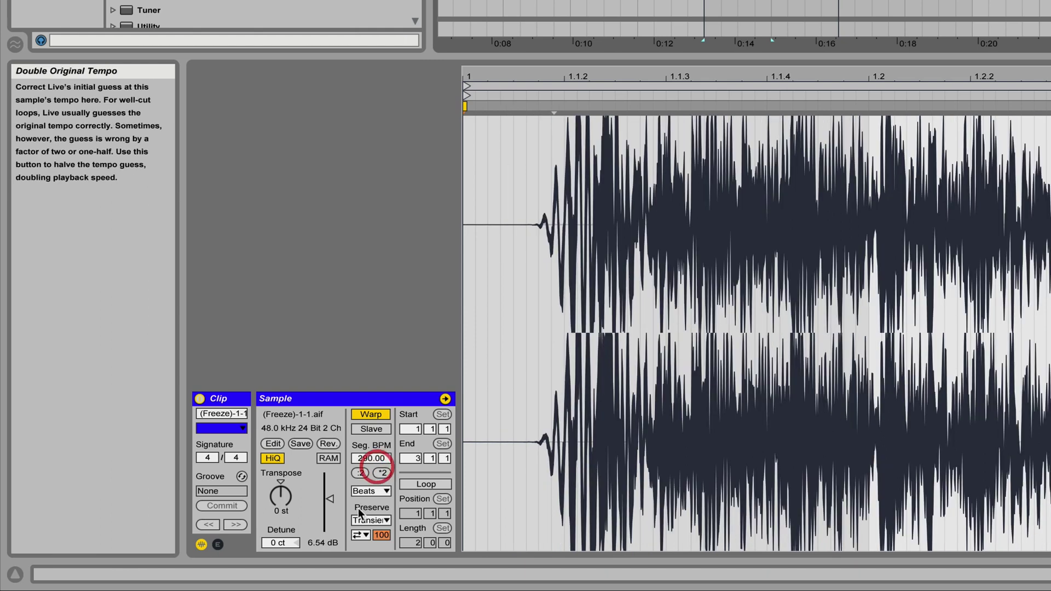
Step: Try the Texture warp mode on the consolidated clip with Grain Size around 71 and Flux around 21
left_click(368, 491)
left_click(365, 526)
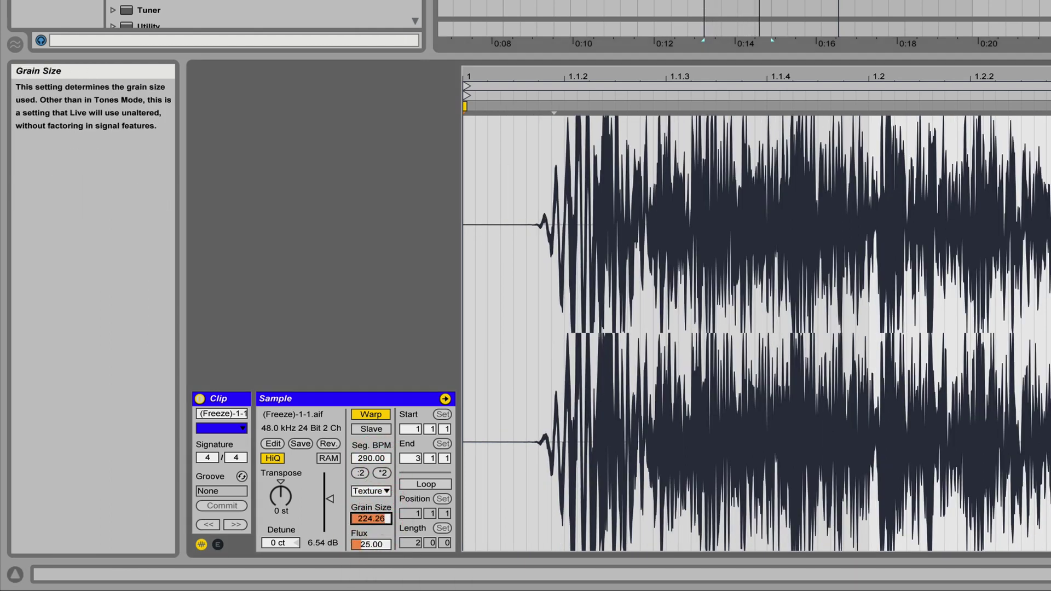
left_click_drag(372, 518, 379, 558)
mouse_move(376, 519)
left_mouse_down()
mouse_move(376, 547)
mouse_move(377, 512)
mouse_move(375, 527)
left_mouse_up()
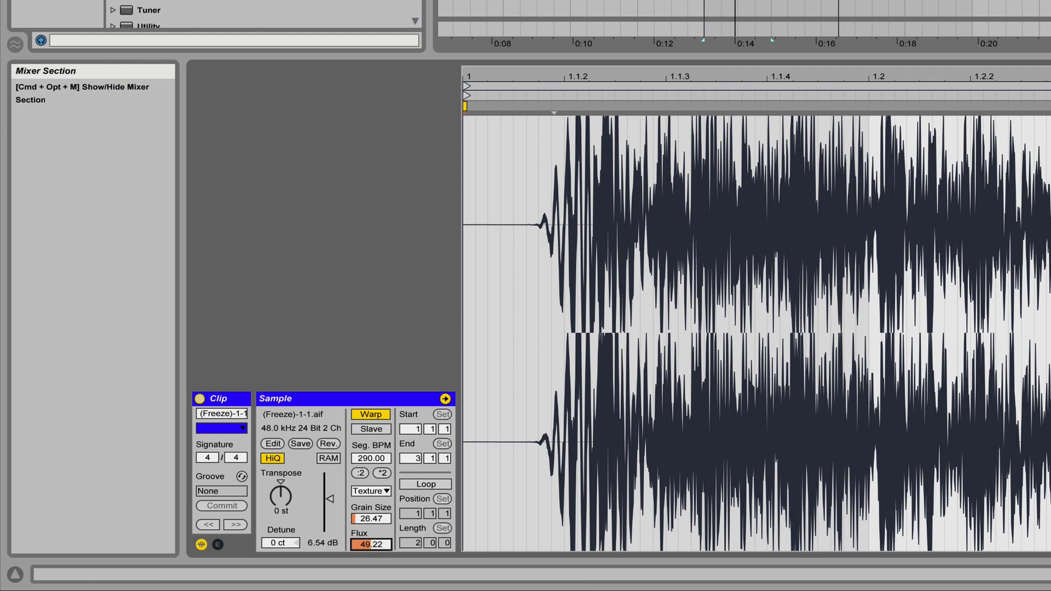
left_click(1045, 11)
mouse_move(368, 539)
left_mouse_down()
mouse_move(368, 522)
mouse_move(371, 542)
left_mouse_up()
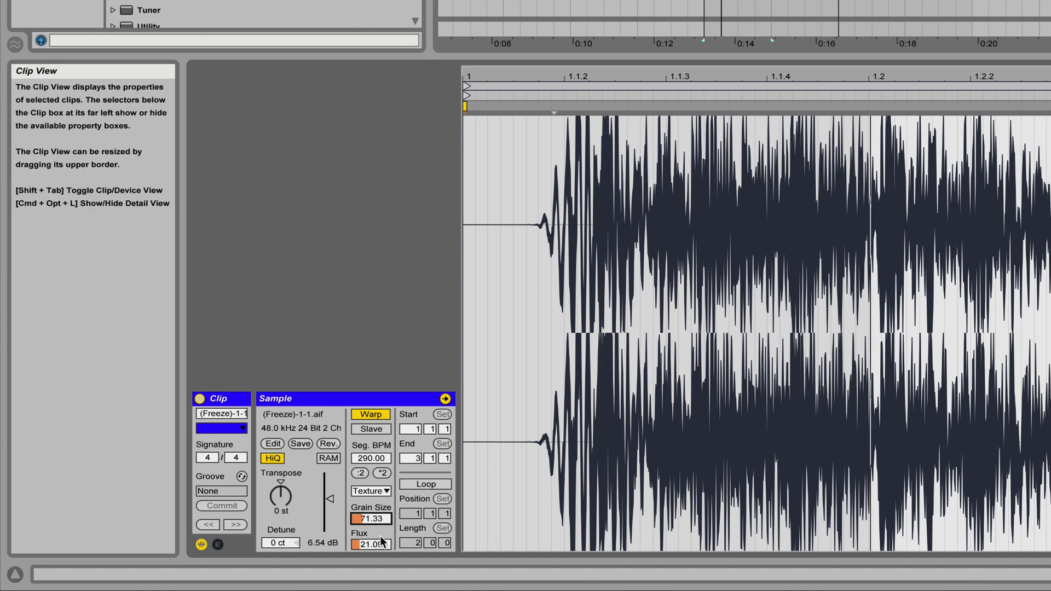
Step: Set the (Freeze)-1-1 clip's warp mode to Tones with a Grain Size of 12
left_click(369, 491)
left_click(370, 518)
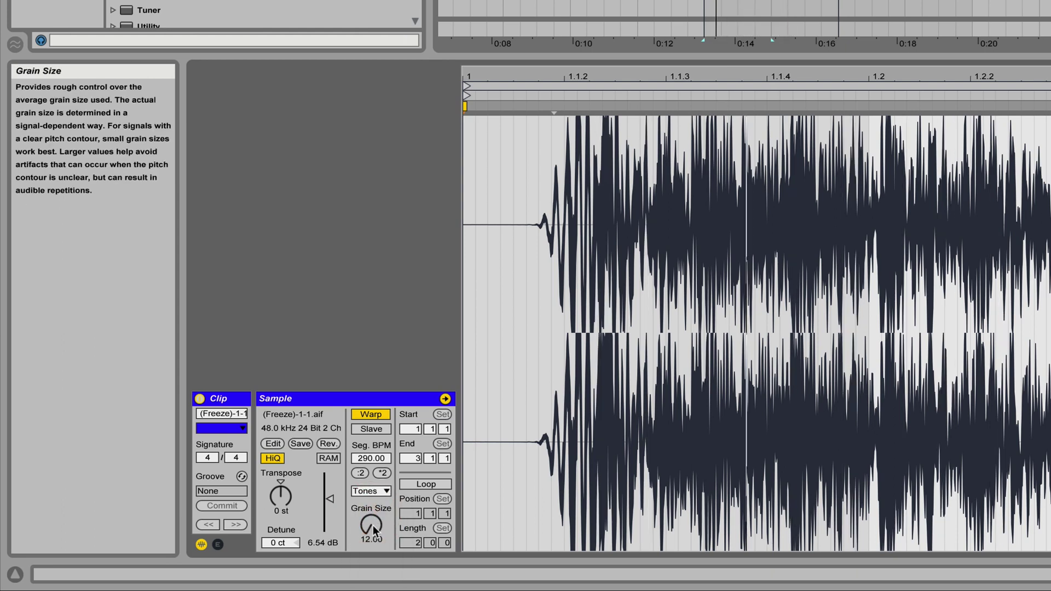
mouse_move(372, 524)
left_mouse_down()
mouse_move(373, 496)
mouse_move(373, 525)
left_mouse_up()
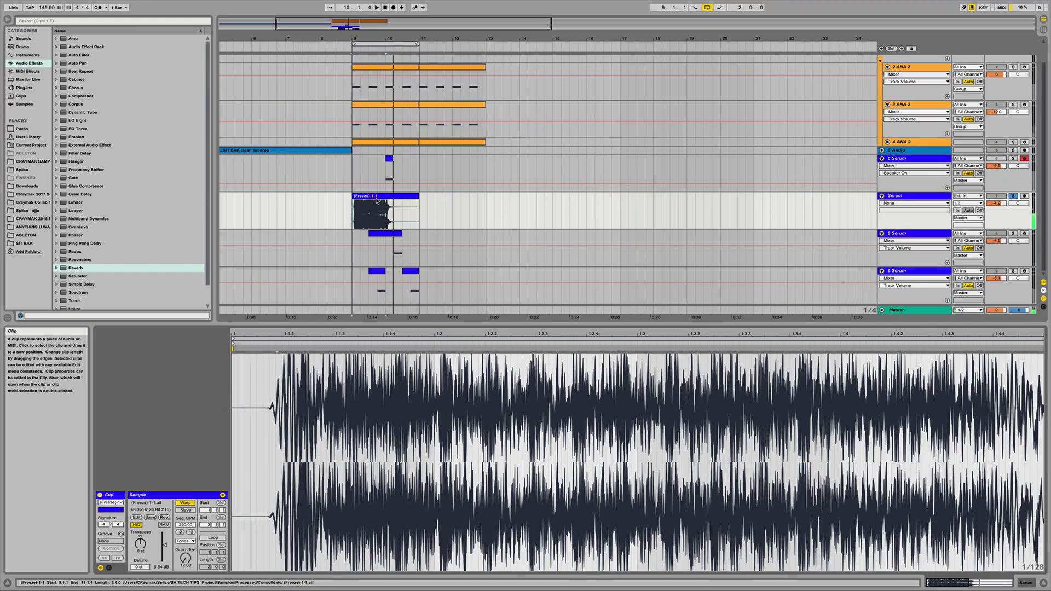
Step: Try consolidating only bar 9 of the (Freeze)-1-1 clip at 72.5 BPM, and restore the original clip's start to 9.1.1
right_click(376, 197)
left_click(396, 266)
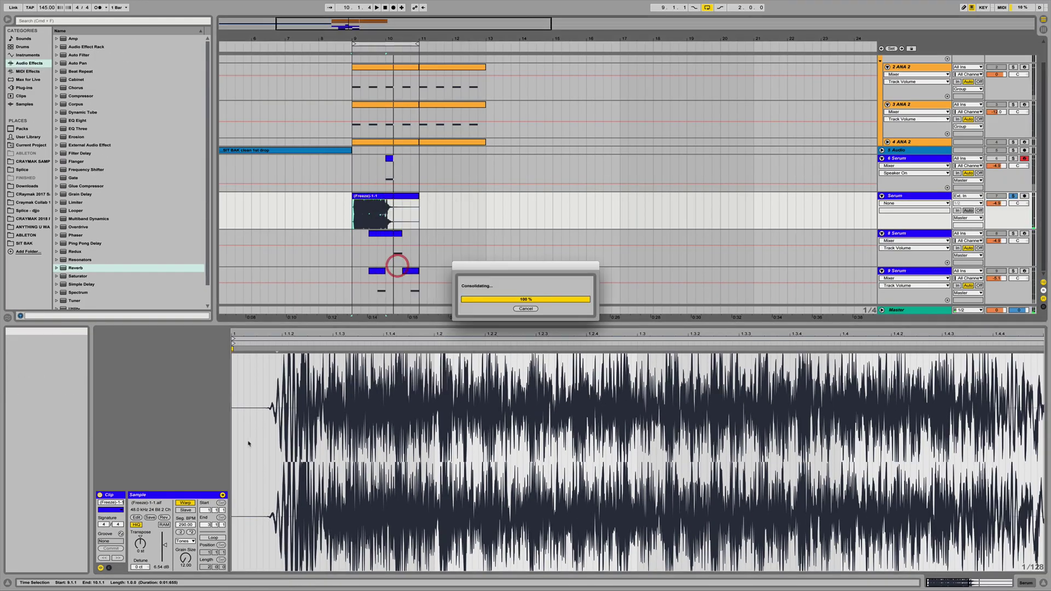
left_click(180, 532)
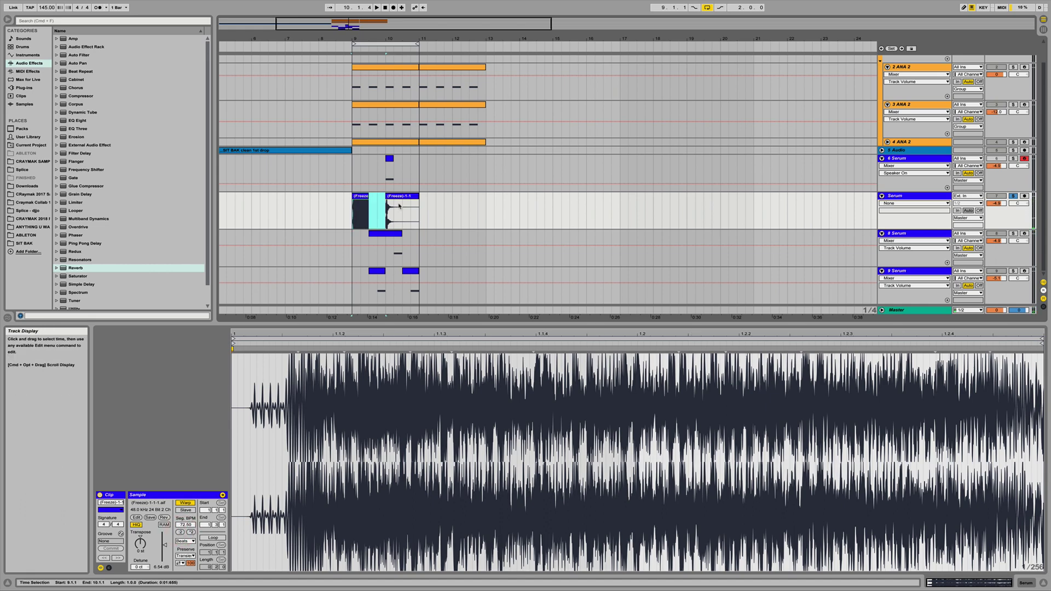
left_click(404, 201)
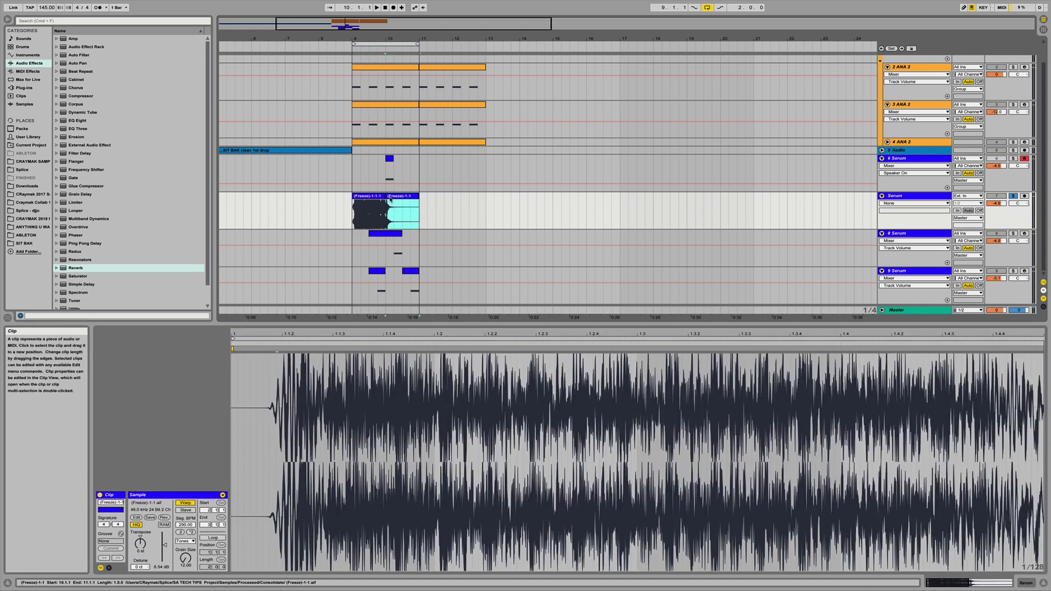
left_click_drag(387, 196, 353, 197)
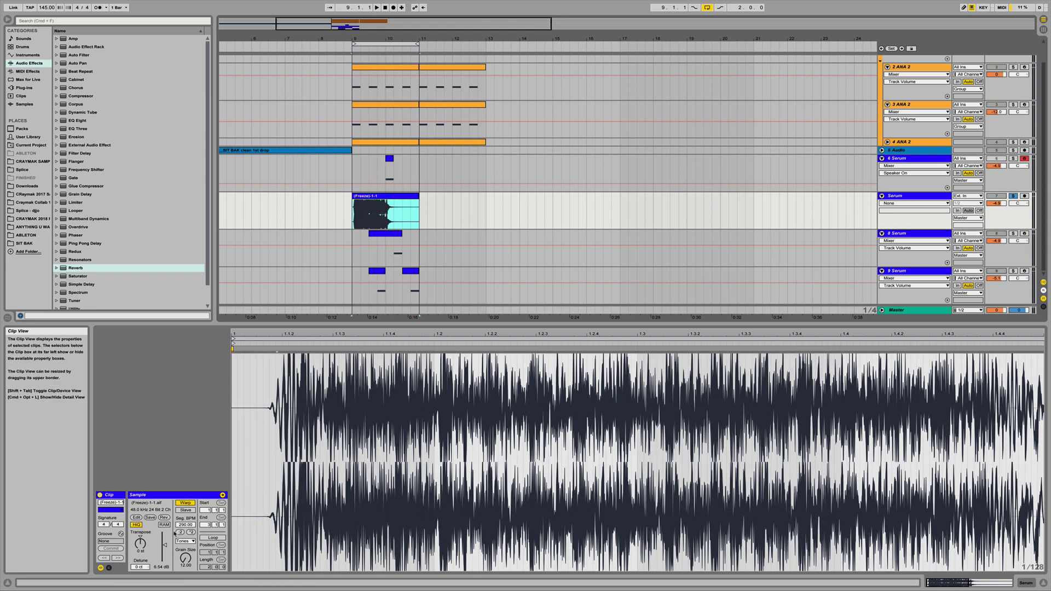
Step: Consolidate the full two-bar (Freeze)-1-1 clip and halve the new clip's segment BPM to 72.50
right_click(374, 198)
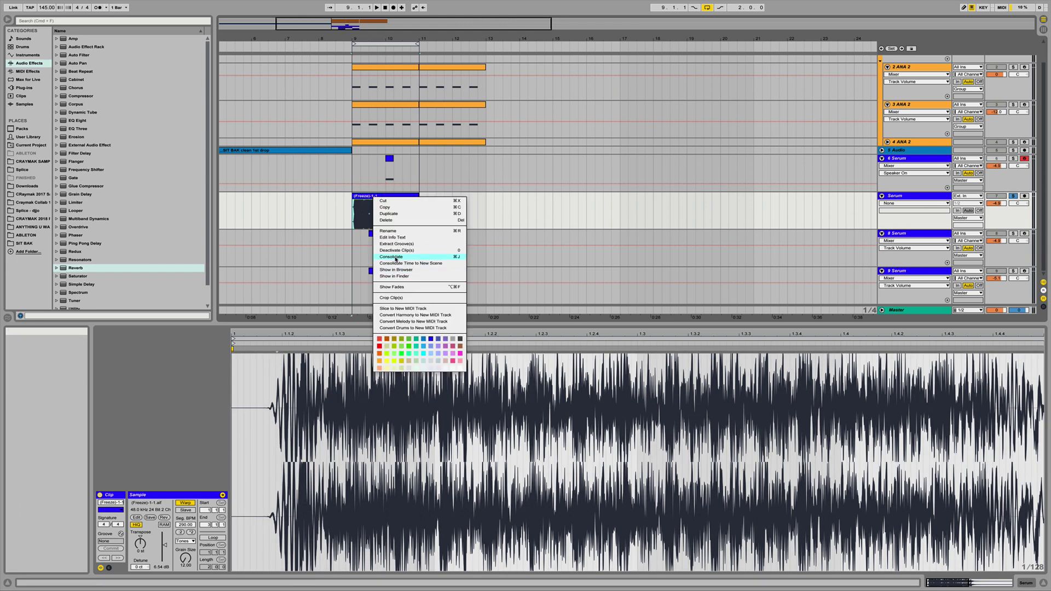
left_click(396, 257)
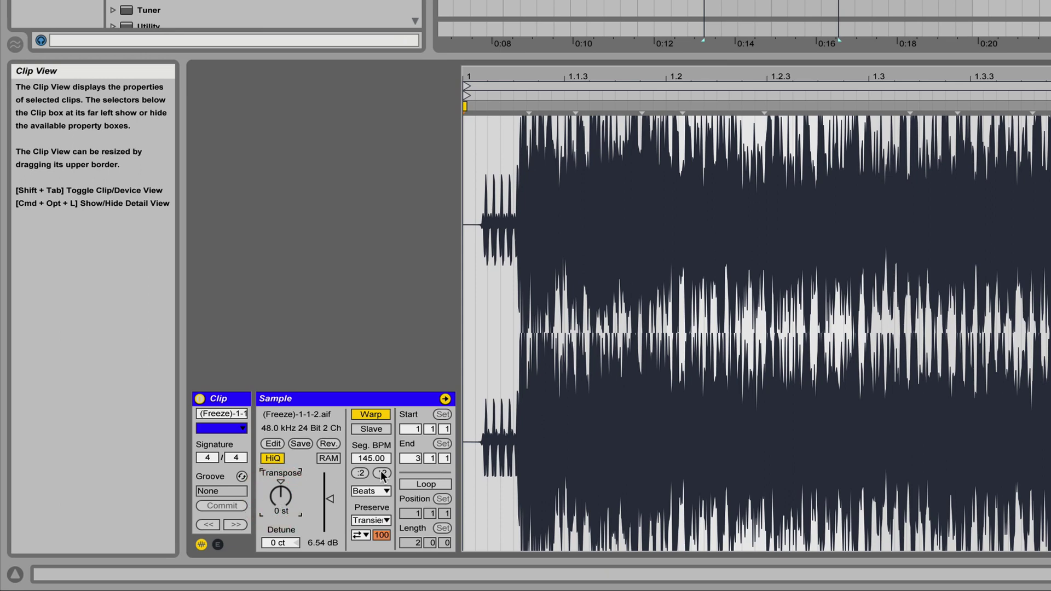
left_click(360, 473)
Step: Set the clip's warp mode to Complex Pro with Envelope 8, and try it transposed up 12 semitones with Formants at 100
left_click(370, 491)
left_click(362, 567)
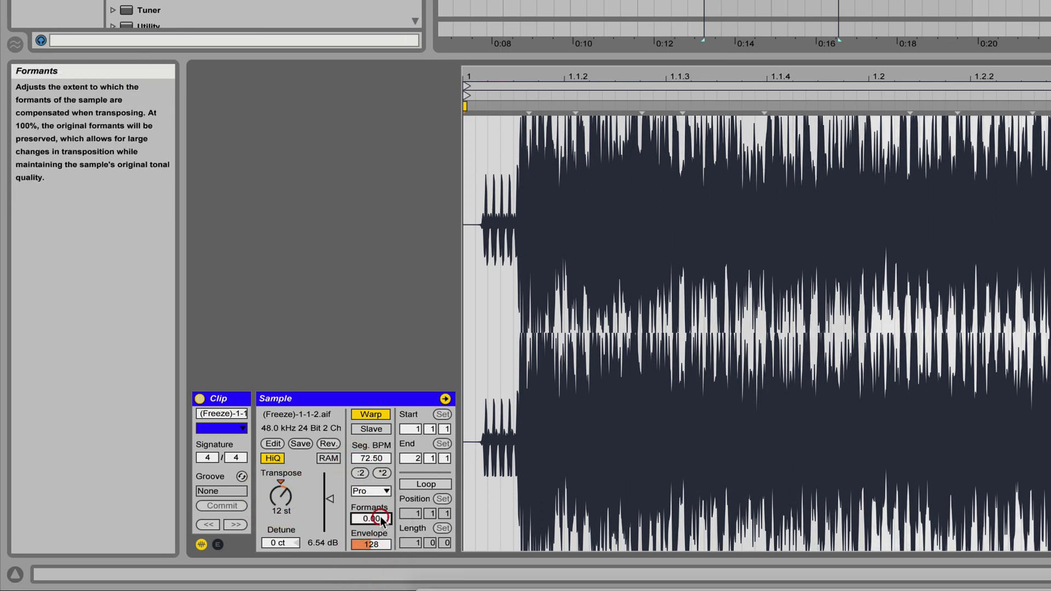
left_click_drag(371, 518, 376, 536)
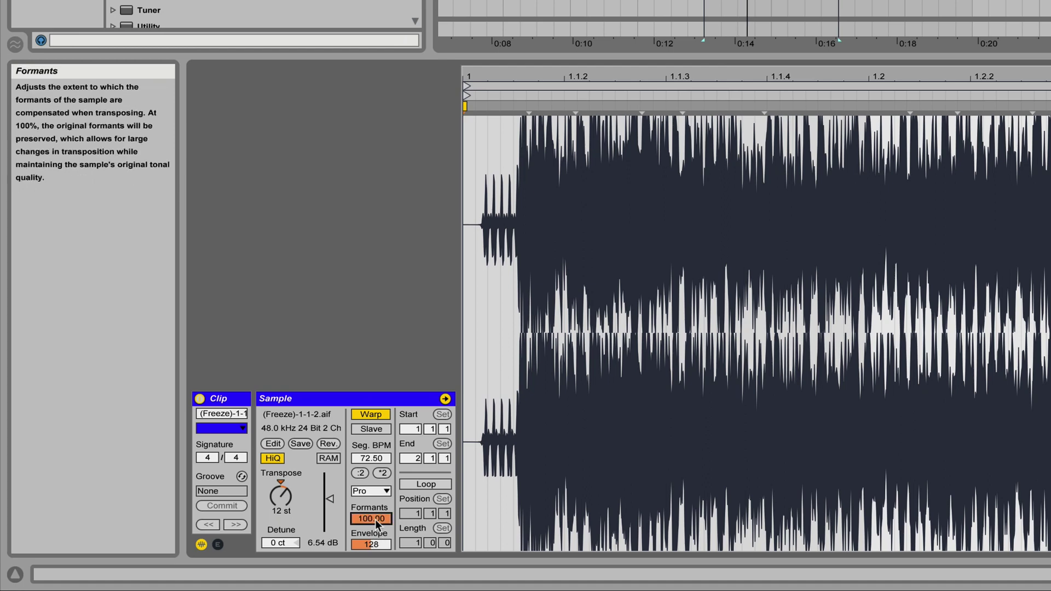
left_click(370, 543)
Step: Reset the clip's transposition to 0 semitones and try Formants at about 32 and 100 before setting them to 0
left_click_drag(376, 523, 375, 534)
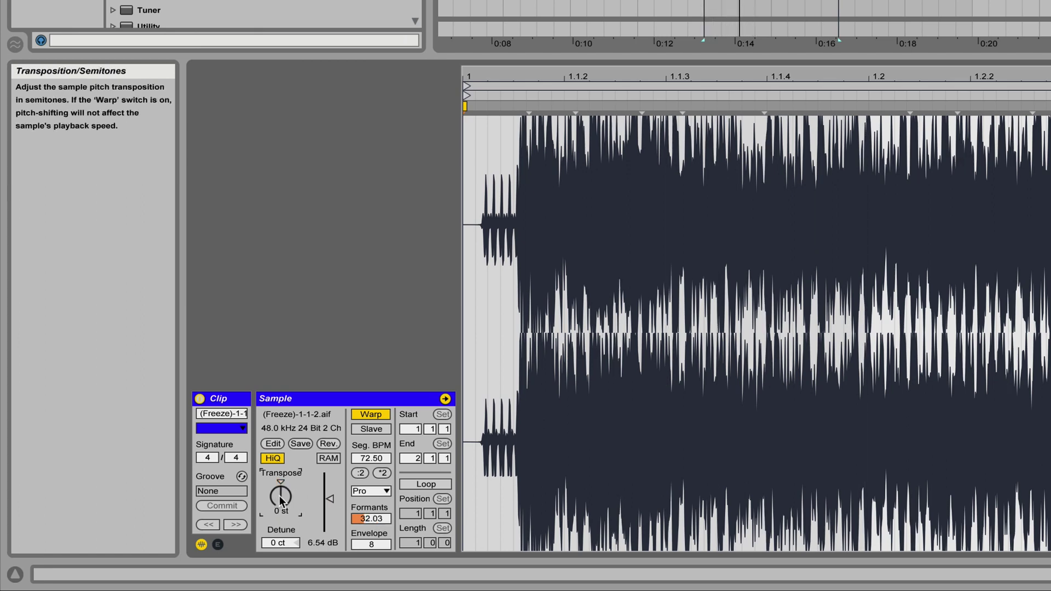
left_click_drag(373, 516, 372, 466)
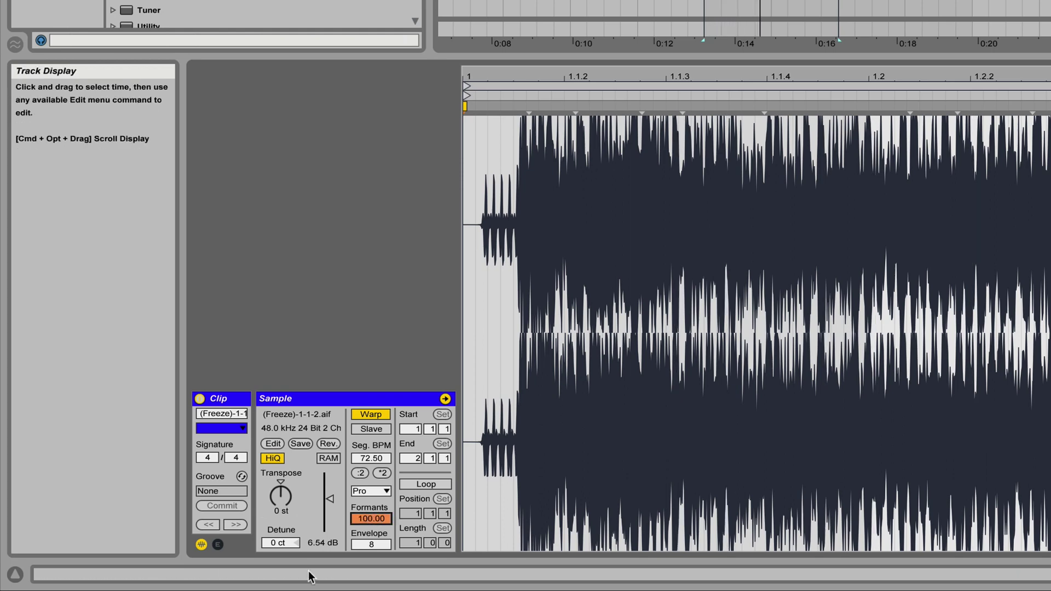
left_click_drag(373, 519, 373, 575)
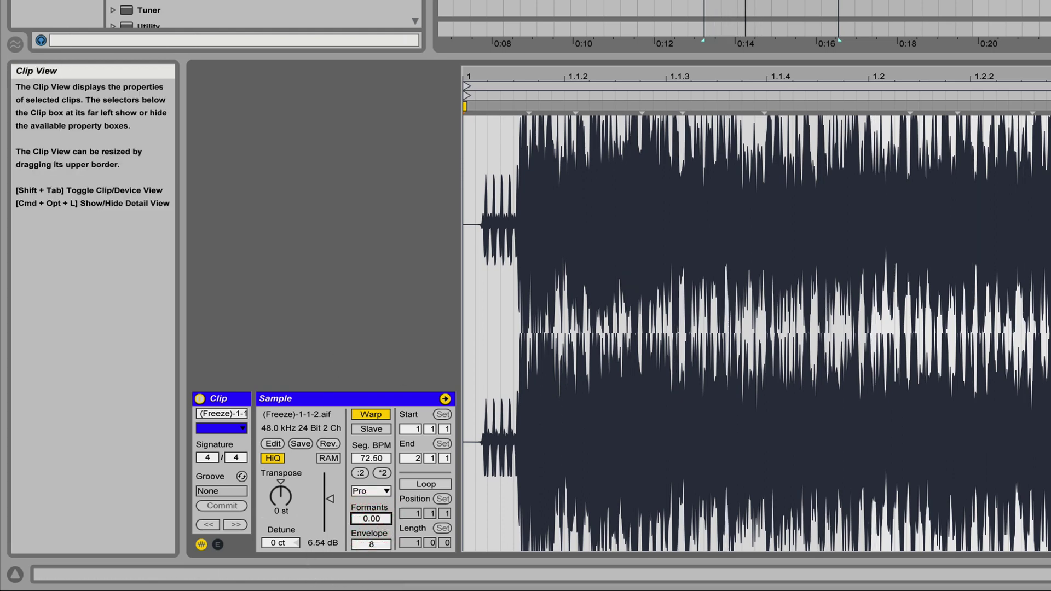
Step: Halve the clip's segment BPM to 36.25, unsolo its Serum track, and play the arrangement from 9.1.1 while adjusting the track volume
left_click(361, 473)
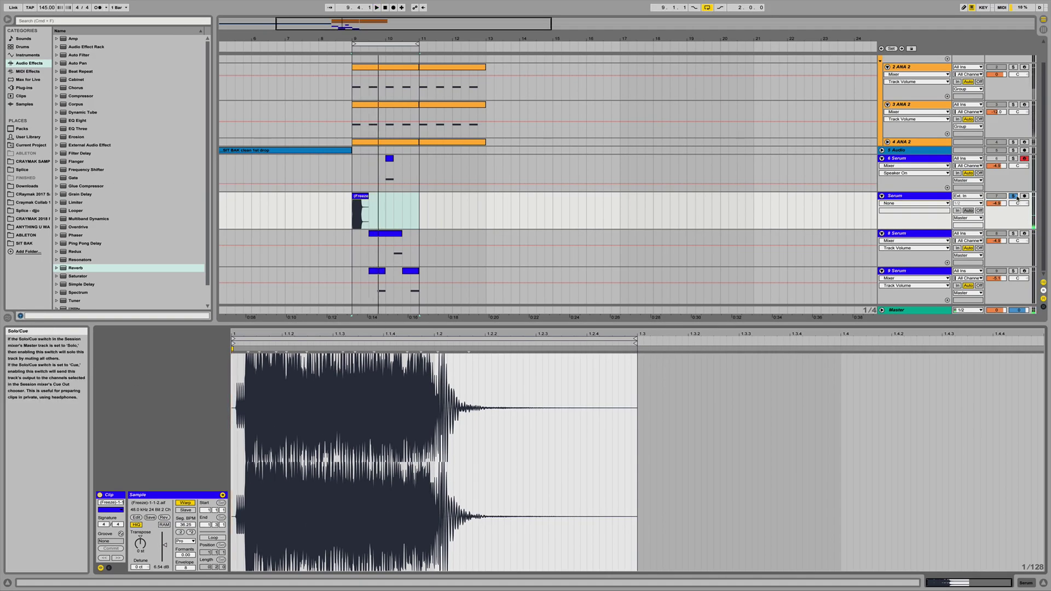
key("space")
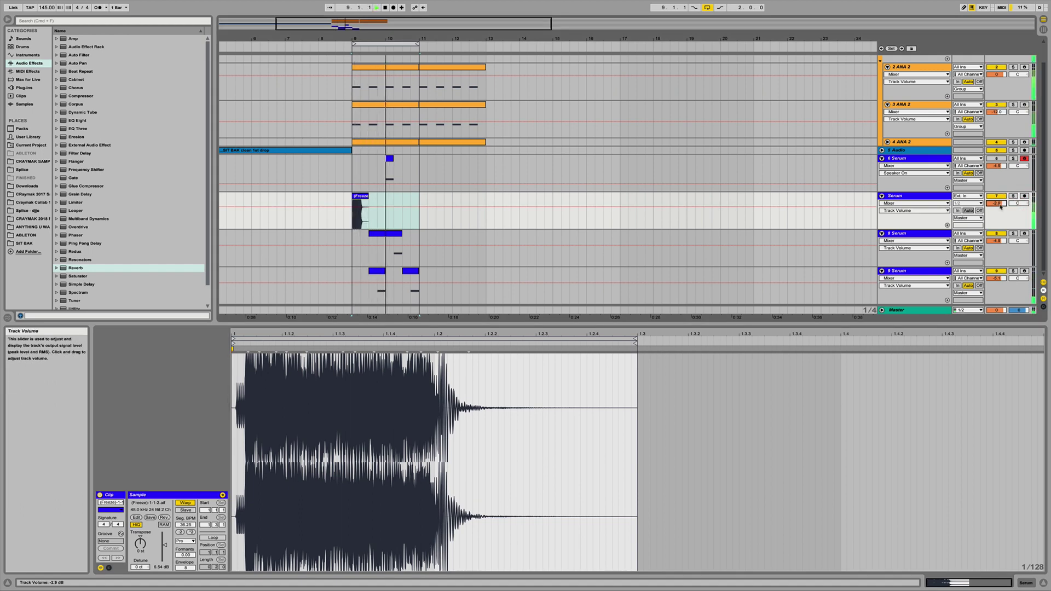
Step: Load the Multiband Dynamics OTT preset onto the resampled Serum audio track
left_click(894, 196)
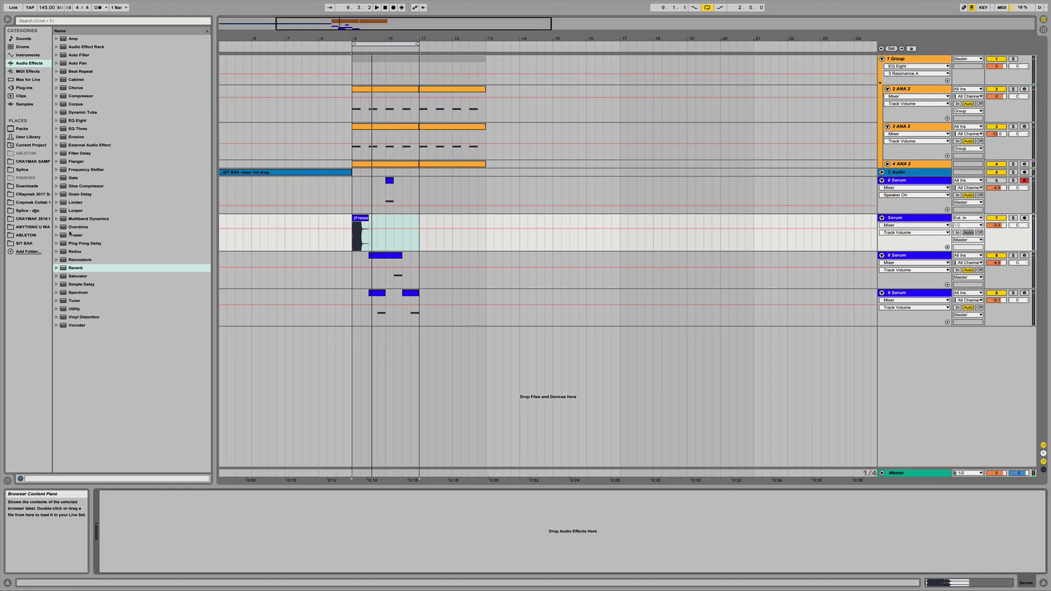
left_click(58, 221)
left_click(86, 276)
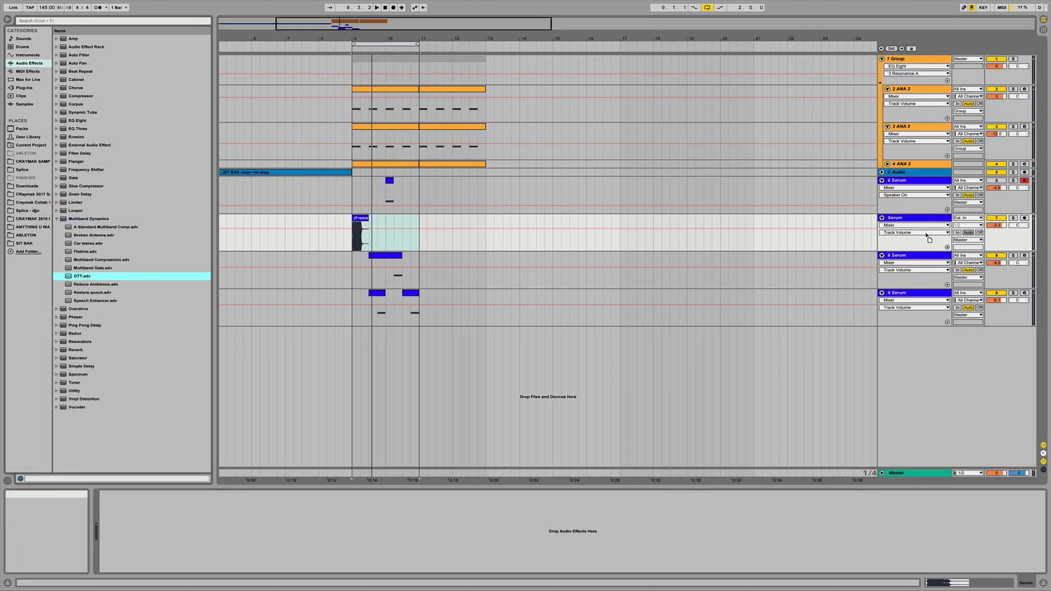
key("Return")
Step: Set OTT's Amount to 30 % and Time to 617 %, raise its Output, and collapse the Multiband Dynamics presets
left_click_drag(291, 560, 290, 580)
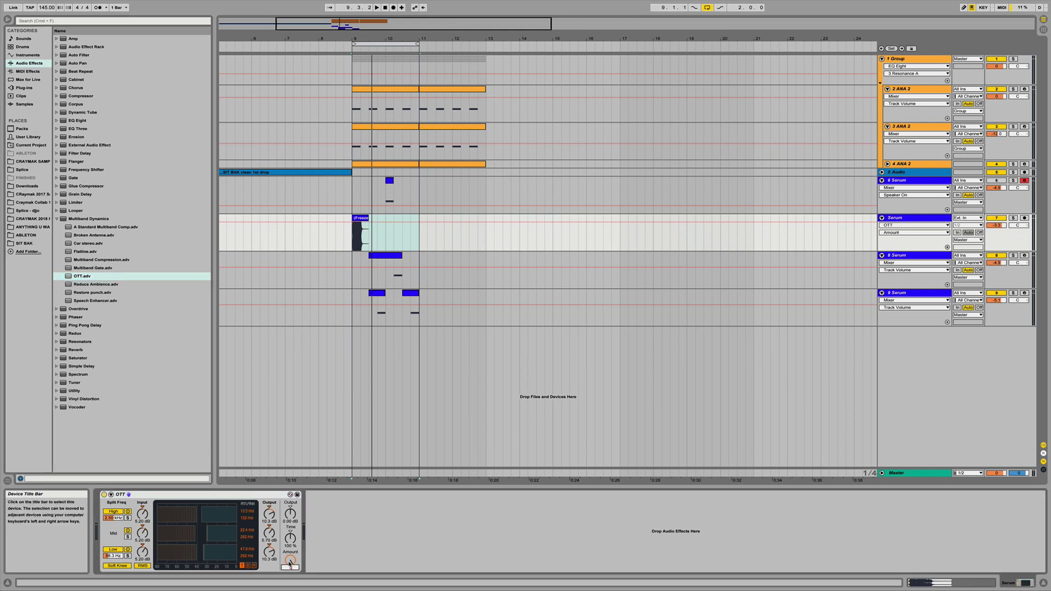
left_click_drag(290, 539, 293, 520)
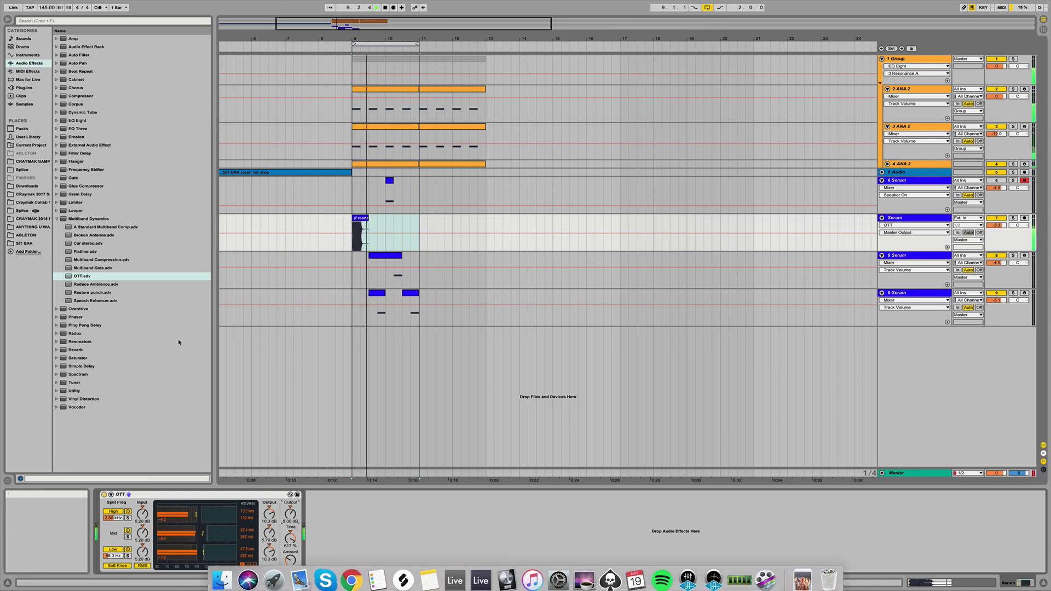
left_click(56, 218)
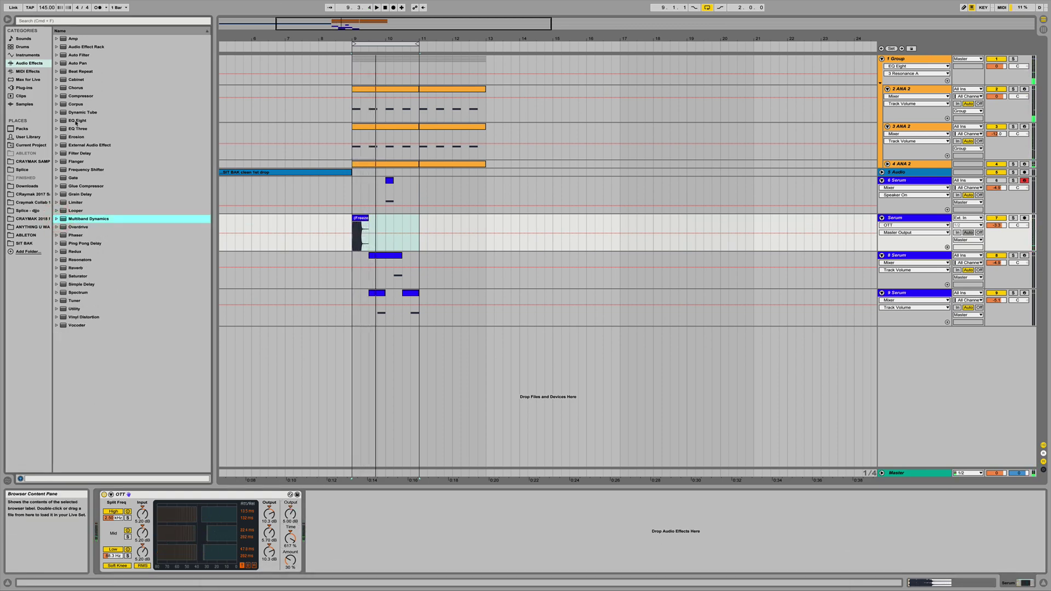
Step: Add EQ Eight with a low boost near 62 Hz, followed by a Saturator with 3 dB Drive and Soft Clip enabled
left_click(77, 120)
left_click_drag(363, 539, 343, 509)
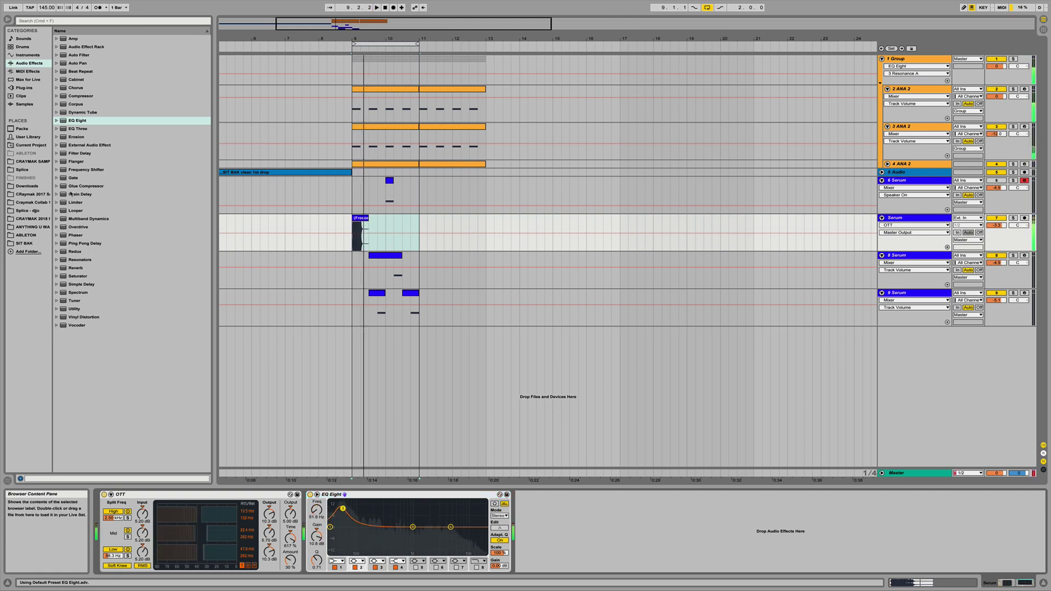
left_click_drag(77, 276, 560, 550)
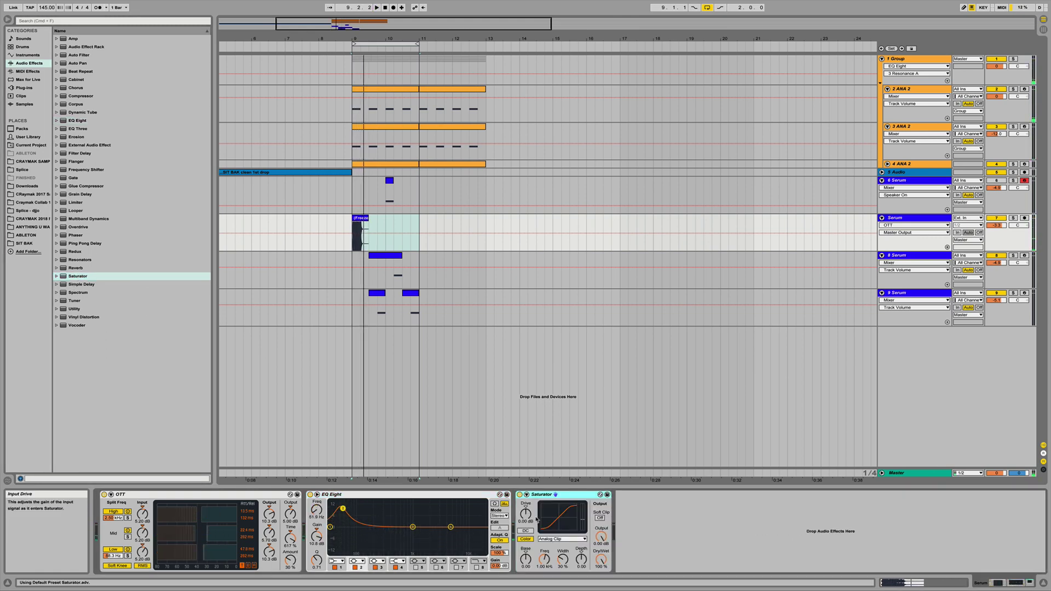
left_click(526, 516)
left_click(600, 518)
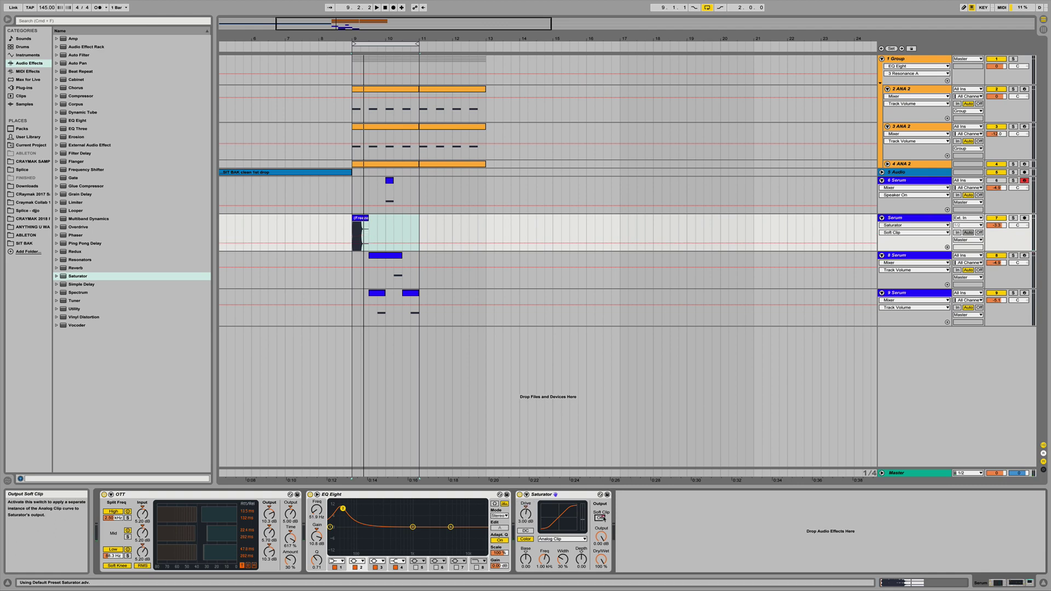
Step: During playback, try Saturator's Drive at 10.3 dB, return it to 3 dB, and make a narrow cut near 2 kHz with EQ Eight's band 3
key("space")
left_click_drag(526, 514, 526, 505)
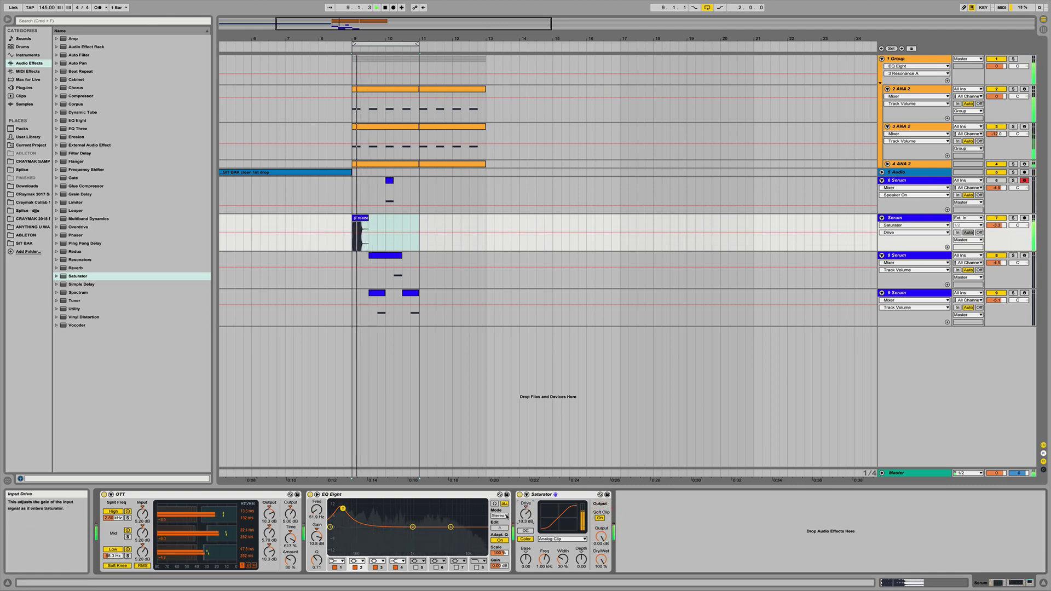
left_click_drag(413, 527, 433, 538)
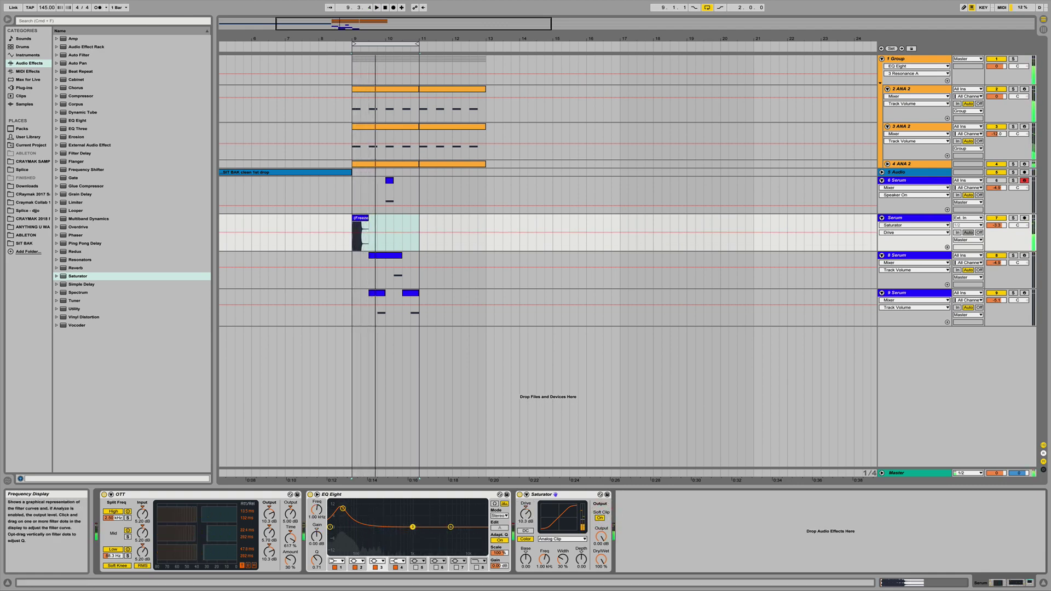
left_click_drag(529, 518, 529, 528)
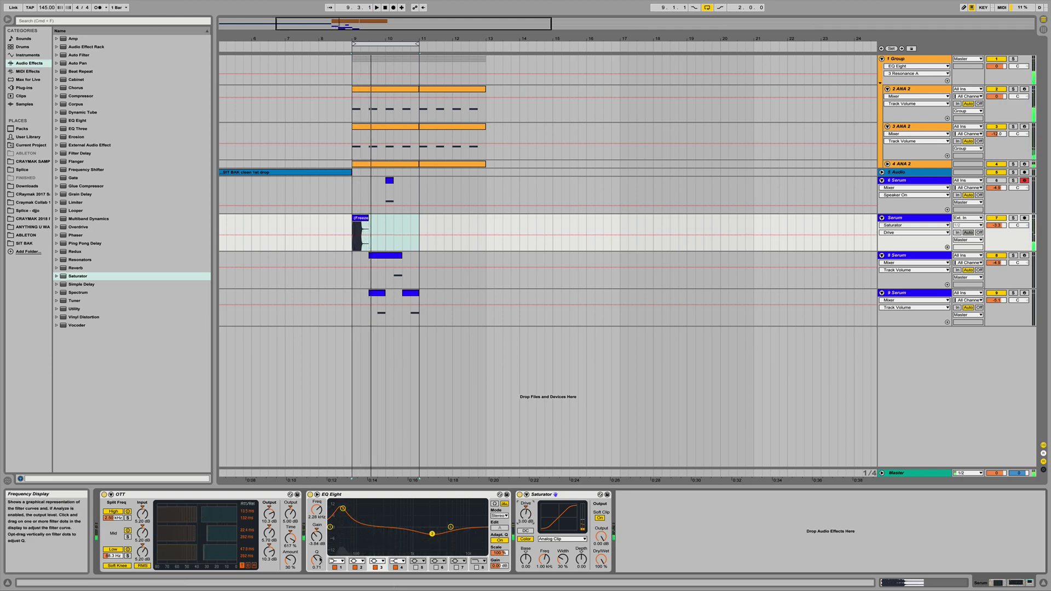
left_click_drag(318, 560, 317, 536)
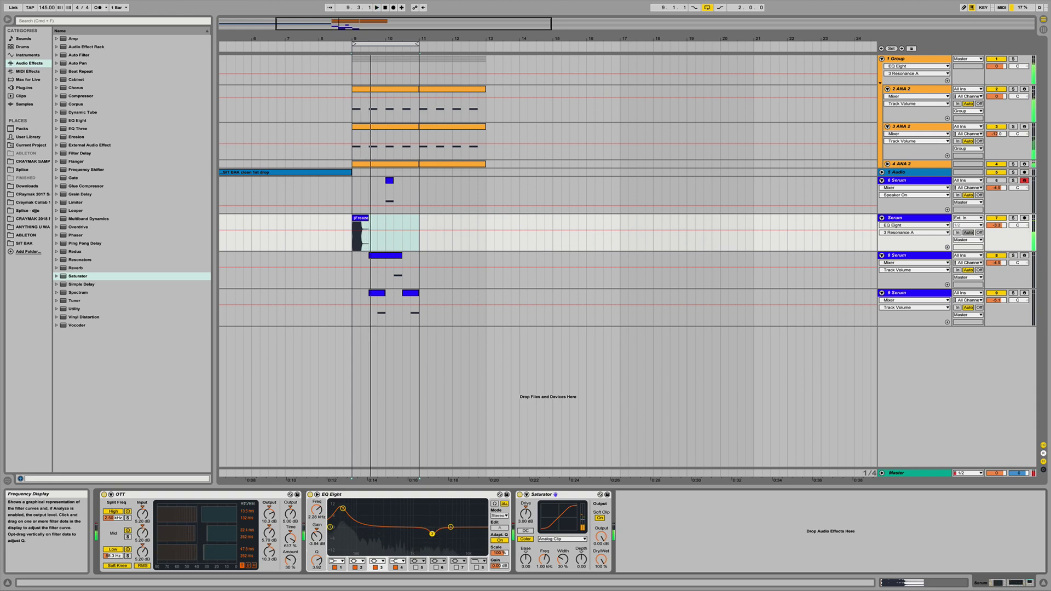
left_click_drag(425, 532, 429, 533)
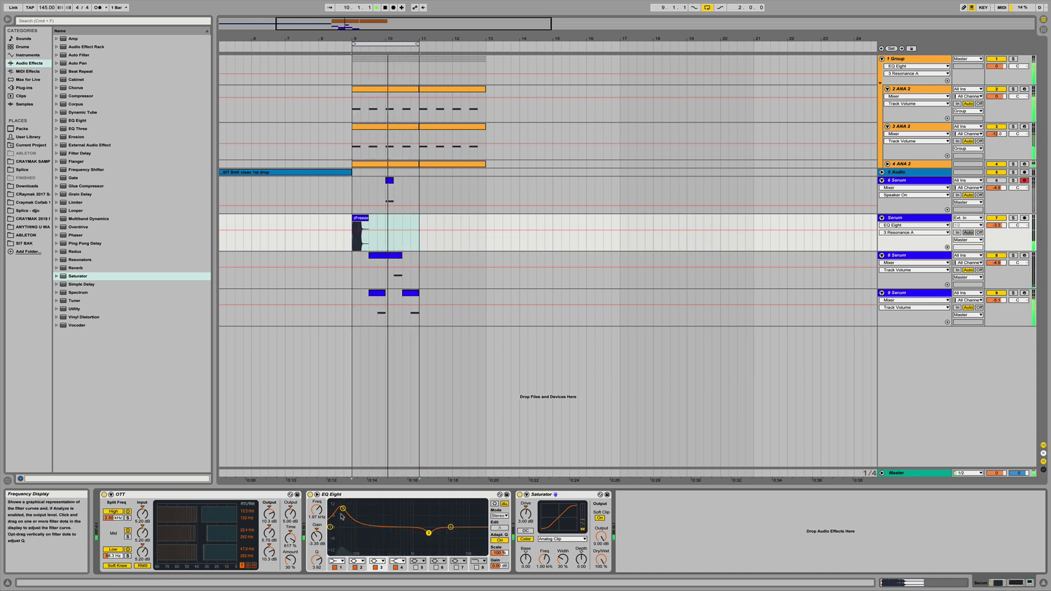
Step: Cut EQ Eight's low band 2 by about 5 dB and set band 4 to -5.83 dB at 5.90 kHz
left_click_drag(342, 509, 344, 536)
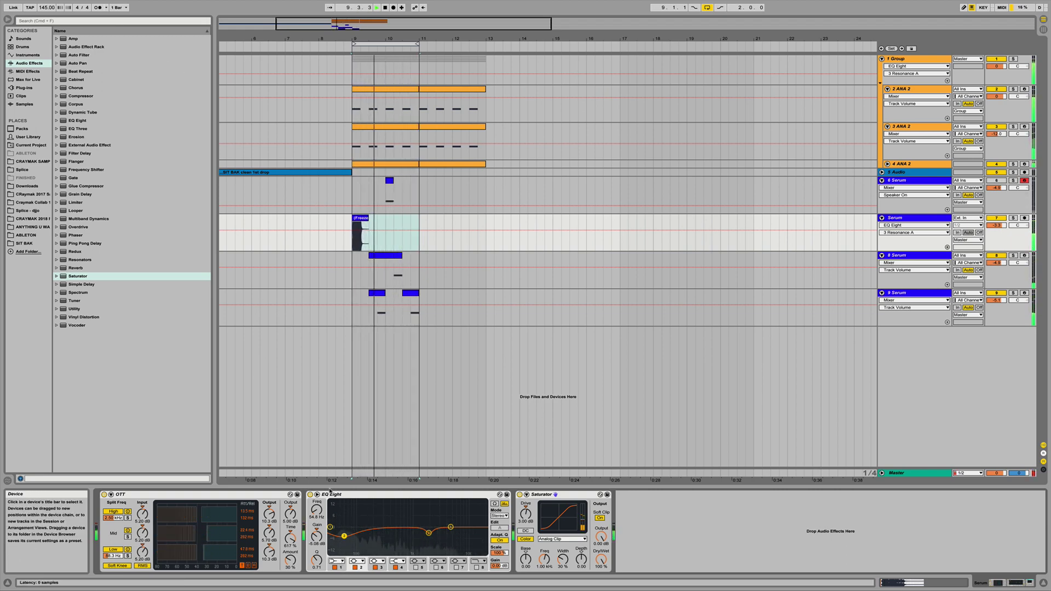
left_click(450, 528)
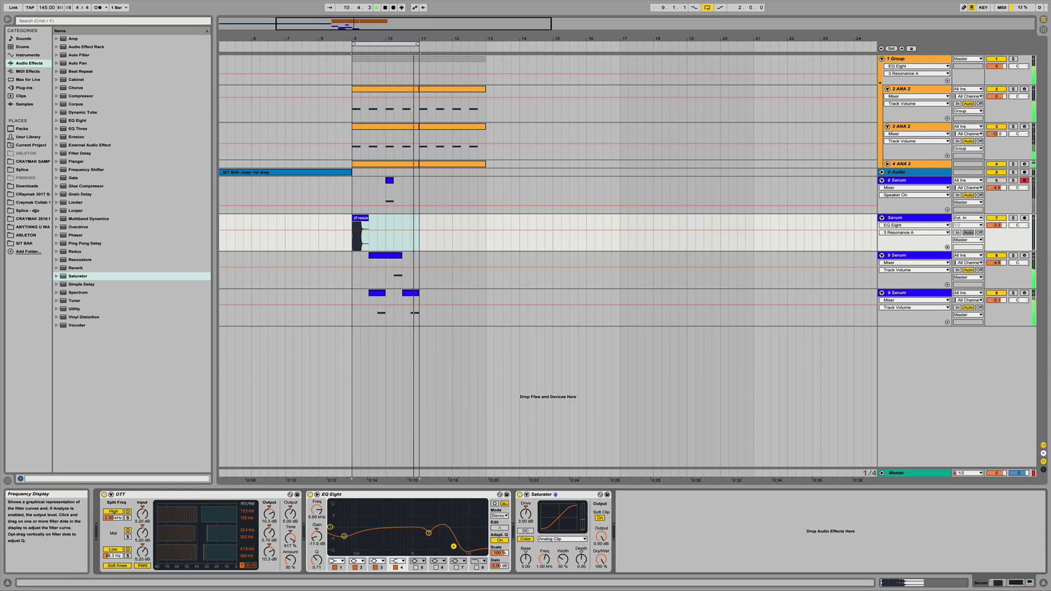
left_click_drag(450, 528, 454, 537)
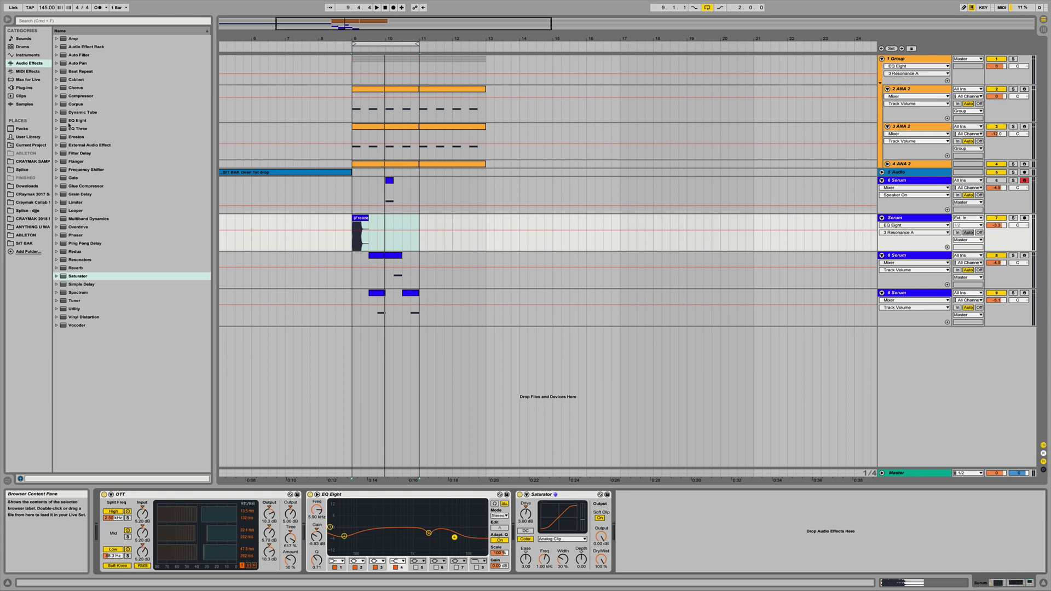
Step: Insert a Frequency Shifter between EQ Eight and Saturator and try Ring mode at 713 Hz
left_click_drag(73, 169, 549, 530)
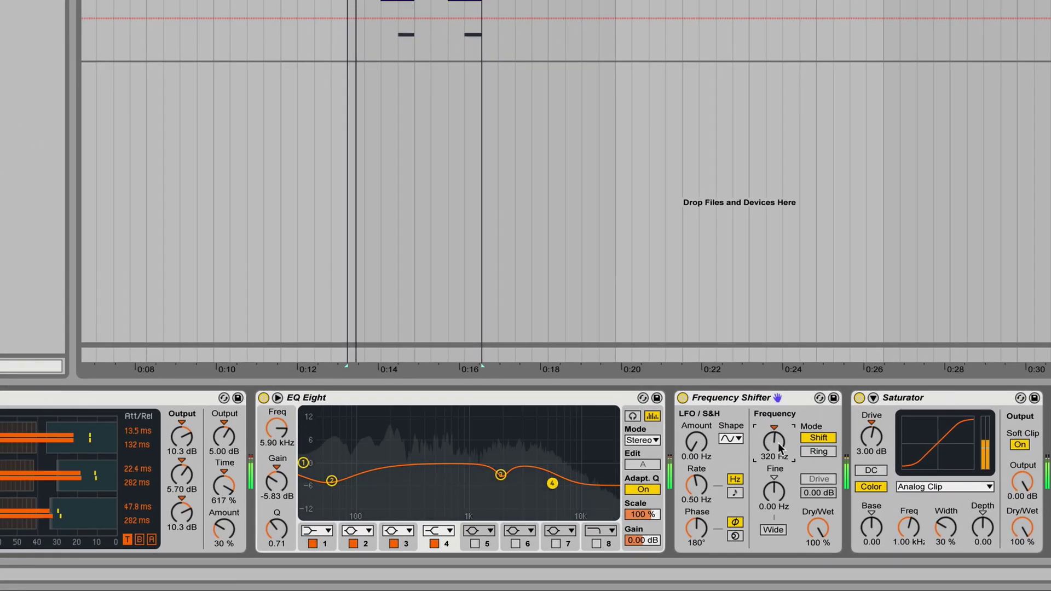
left_click(588, 521)
mouse_move(774, 442)
left_mouse_down()
mouse_move(774, 474)
mouse_move(774, 419)
mouse_move(777, 460)
mouse_move(777, 446)
left_mouse_up()
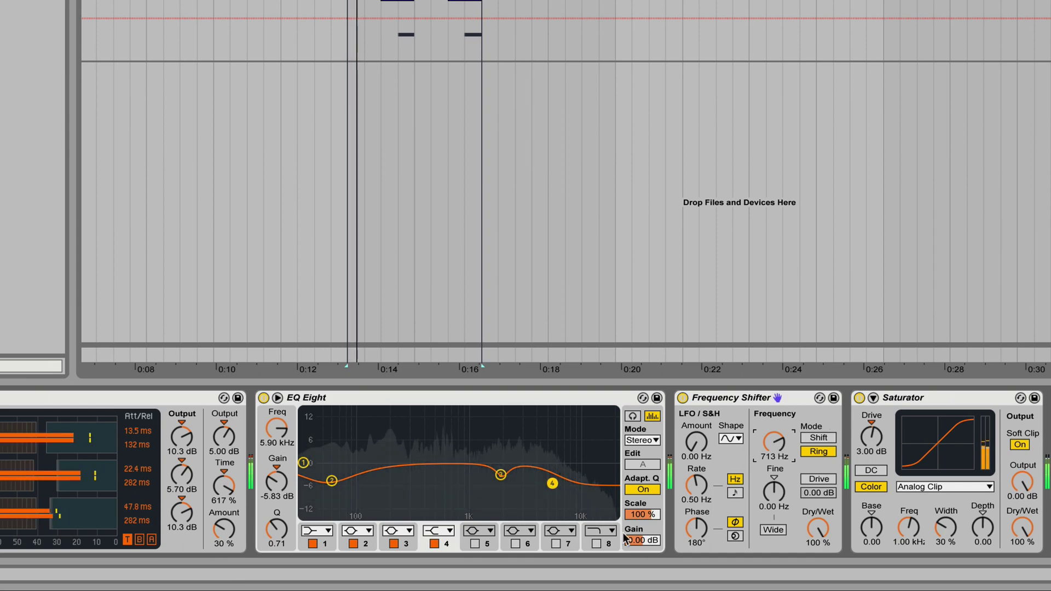
Step: Set the Frequency Shifter to Shift mode at 960 Hz, repeatedly starting and stopping playback to audition the sound
key("space")
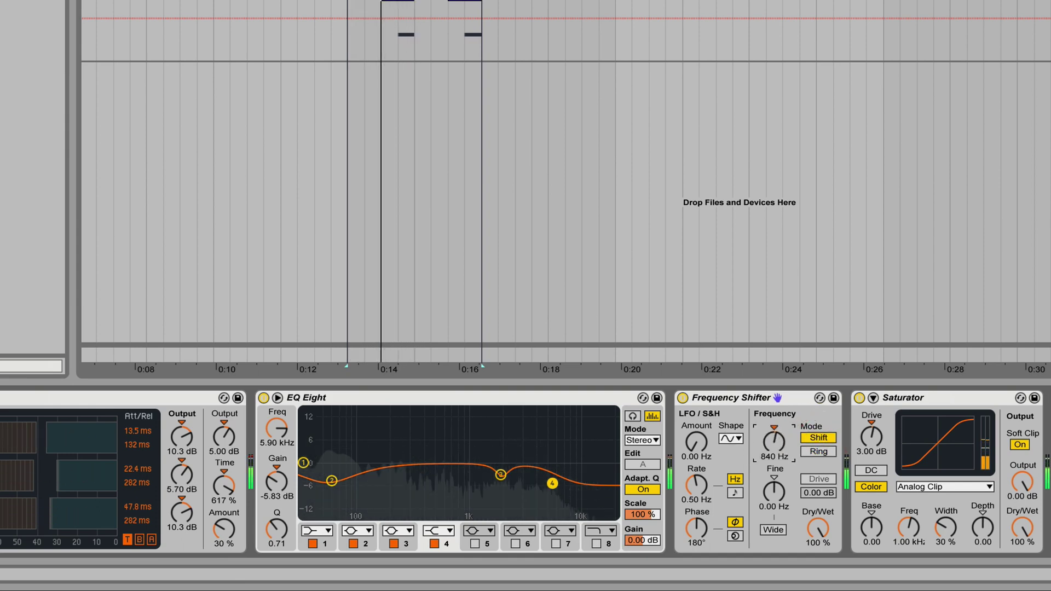
key("space")
mouse_move(774, 443)
left_mouse_down()
mouse_move(774, 433)
mouse_move(774, 443)
left_mouse_up()
key("space")
key("space")
key("space")
key("space")
key("space")
key("space")
key("space")
key("space")
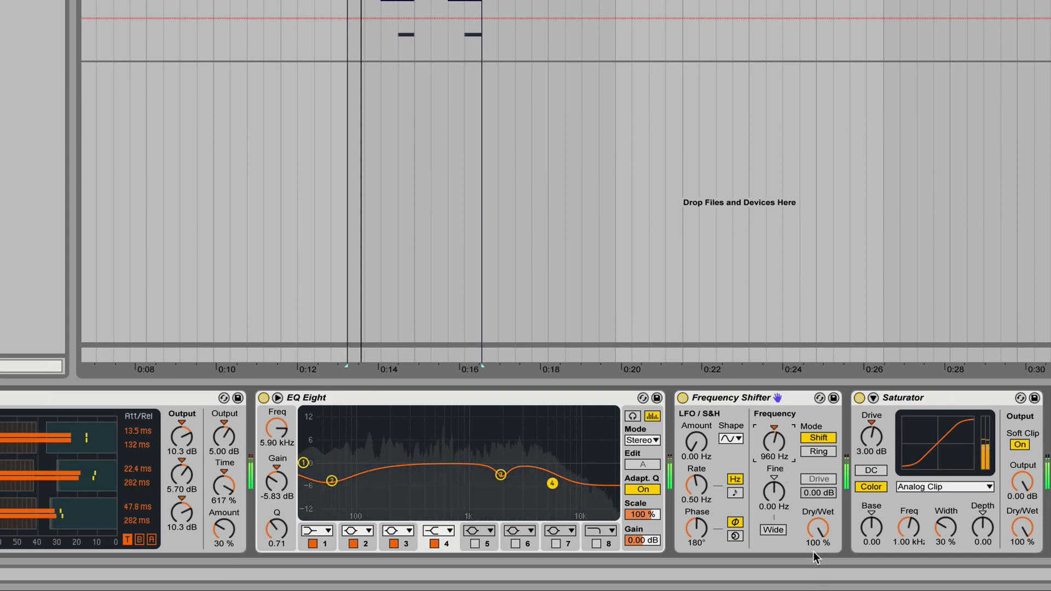
Step: Enable Wide on the Frequency Shifter and set its Spread to about -1.91 Hz while auditioning the bass
left_click(773, 530)
key("space")
key("space")
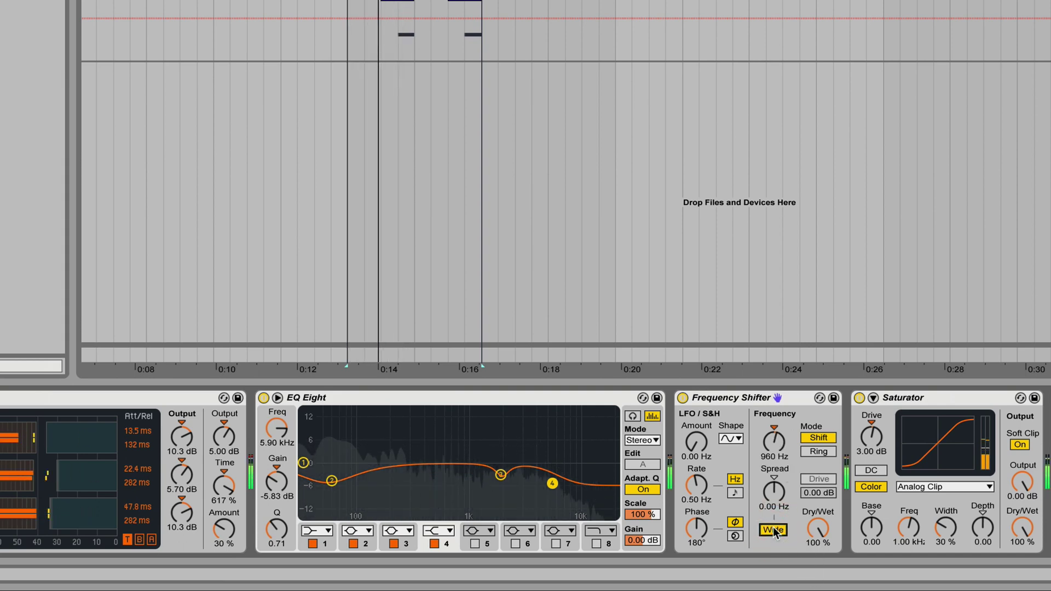
key("space")
left_click_drag(775, 496, 776, 526)
key("space")
key("space")
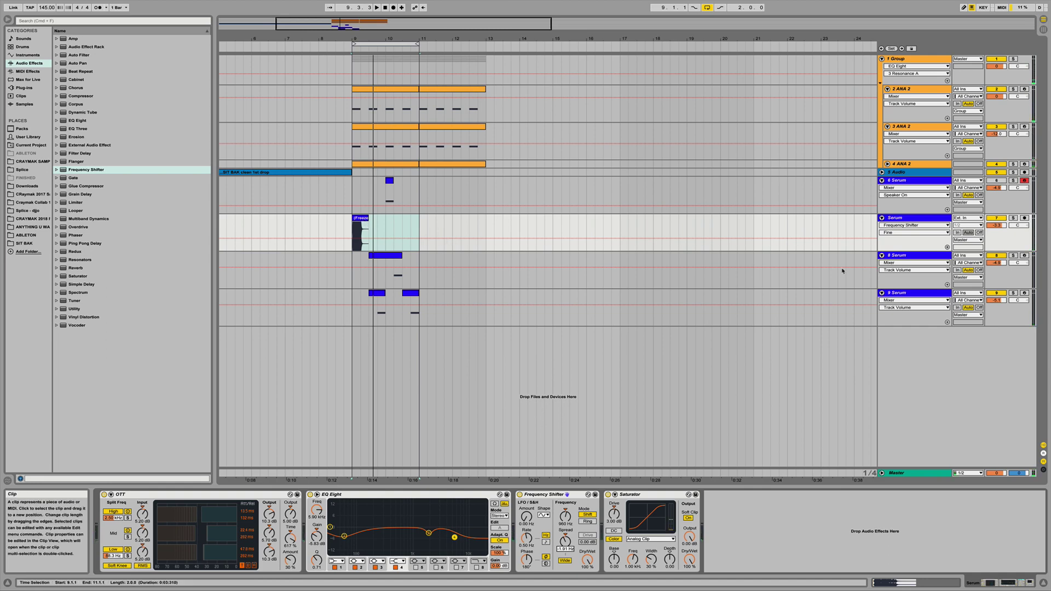
Step: Freeze and flatten the resampled Serum audio track with its effects chain
right_click(901, 218)
left_click(921, 271)
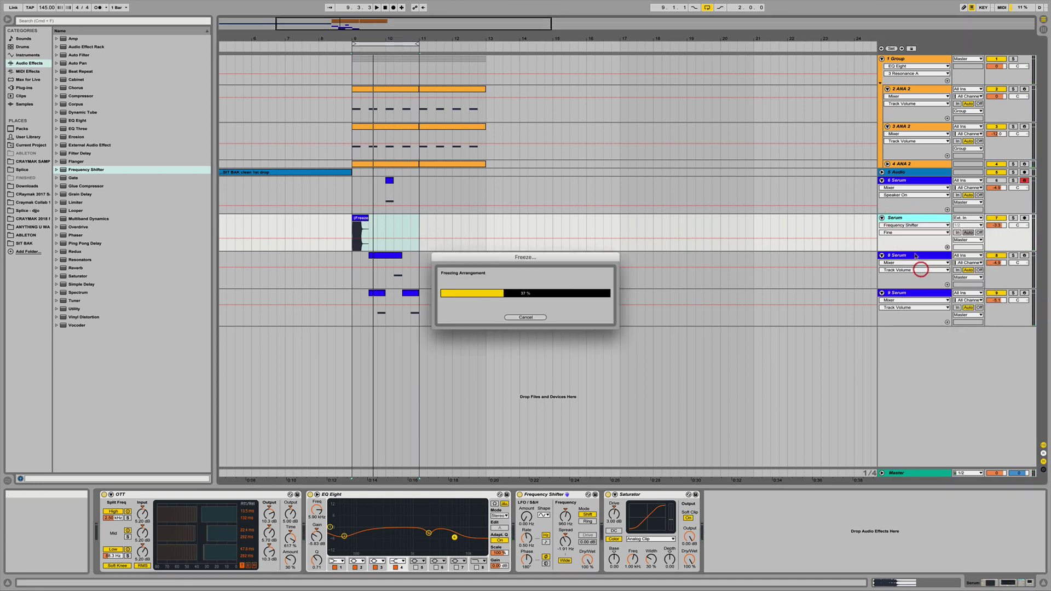
right_click(906, 213)
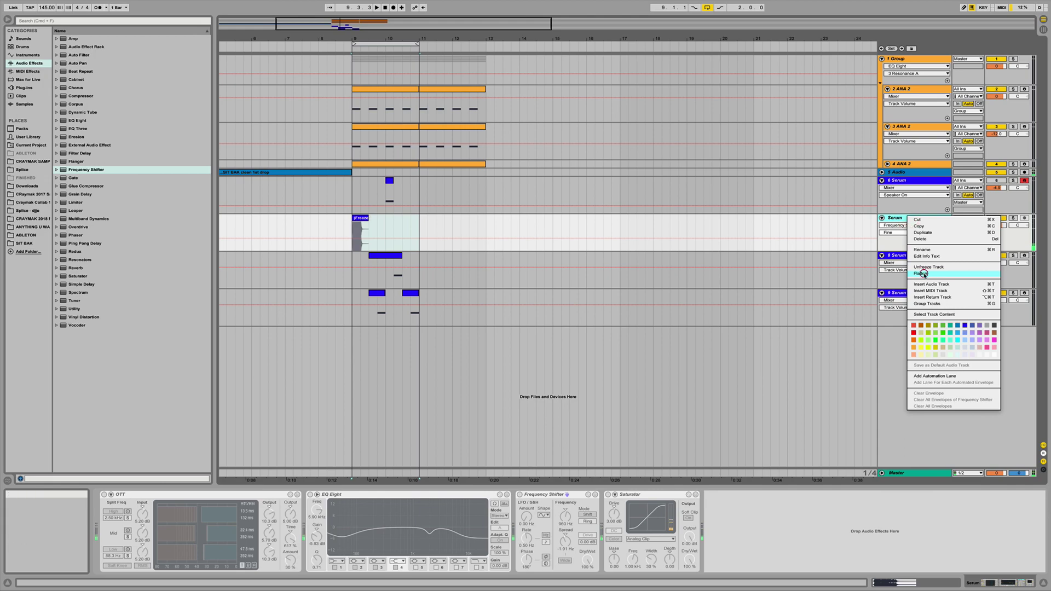
left_click(921, 273)
Step: Open the flattened Serum clip's properties, solo its track, and play it
left_click(355, 218)
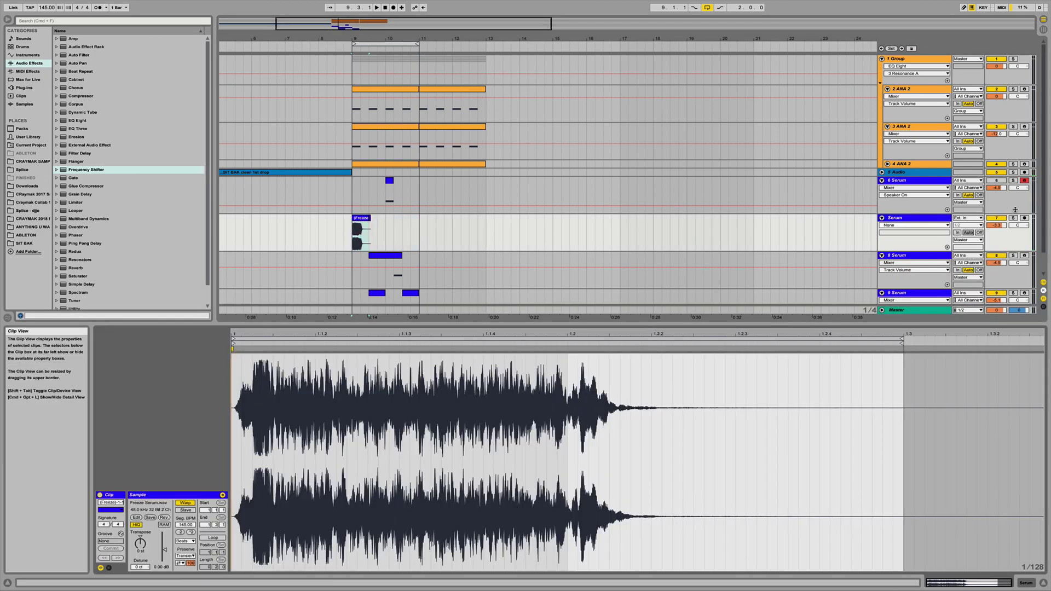
left_click(1013, 217)
key("space")
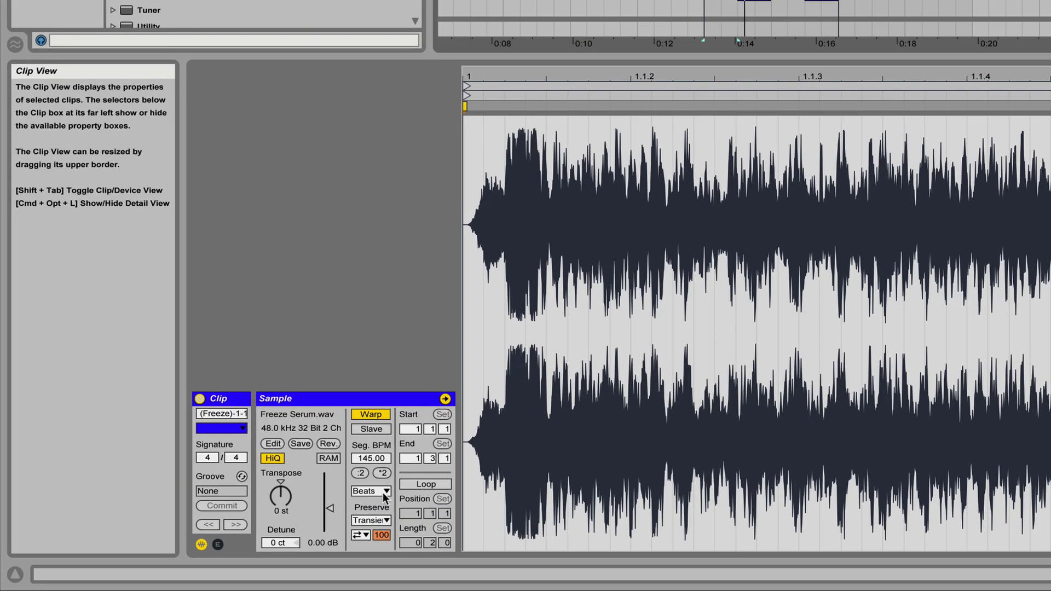
Step: Set the clip's warp mode to Complex Pro with Formants 0 and Envelope 8, and transpose it to -12 semitones
left_click(346, 498)
left_click(349, 568)
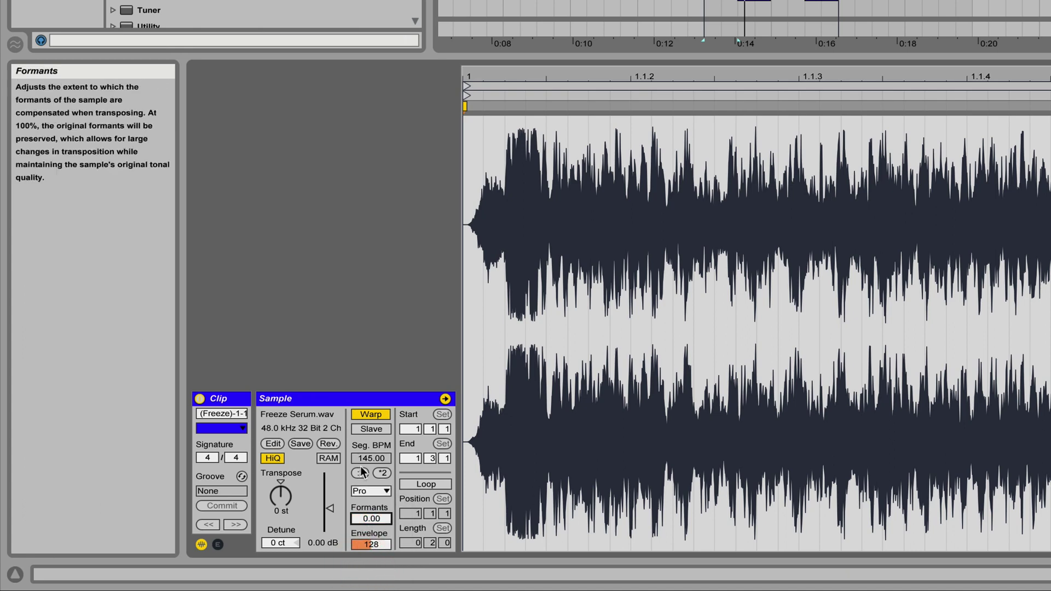
left_click(281, 495)
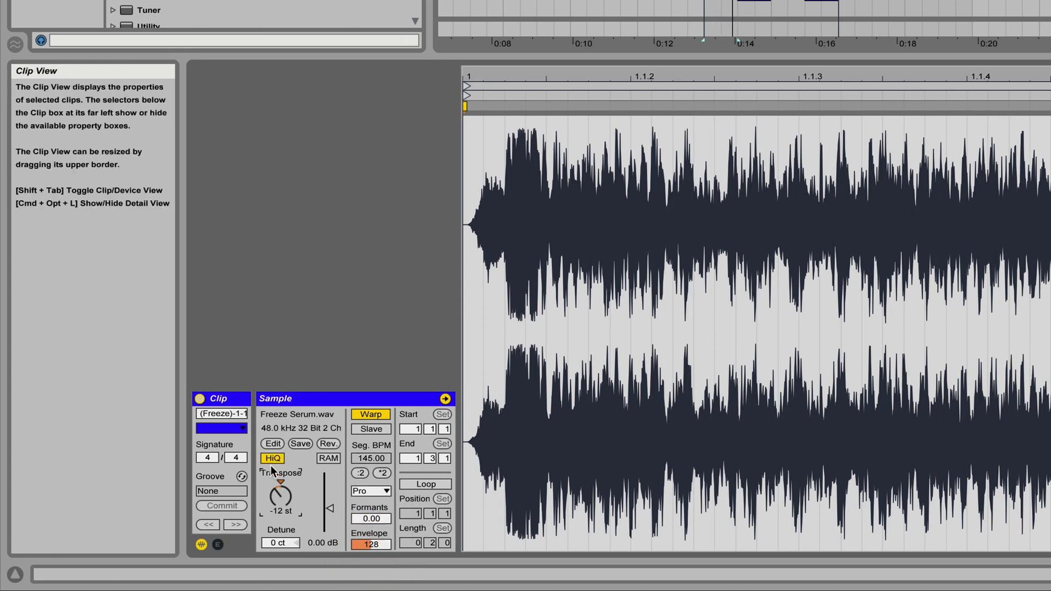
left_click_drag(380, 546, 379, 588)
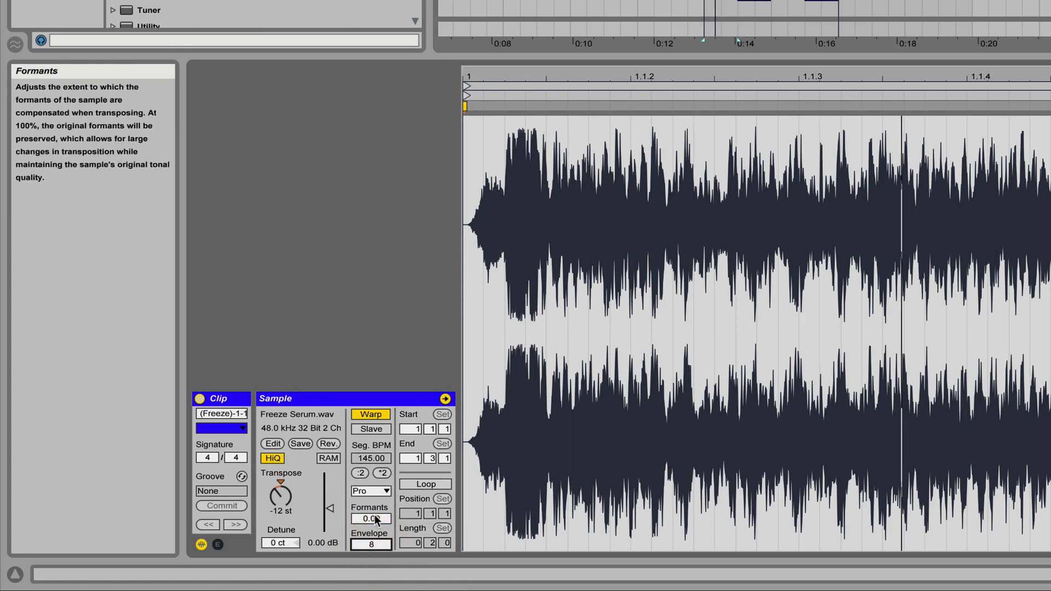
Step: Try Formants at 39.06 and Envelope at 50 before setting them to 0 and 8
mouse_move(376, 519)
left_mouse_down()
mouse_move(376, 465)
mouse_move(377, 525)
left_mouse_up()
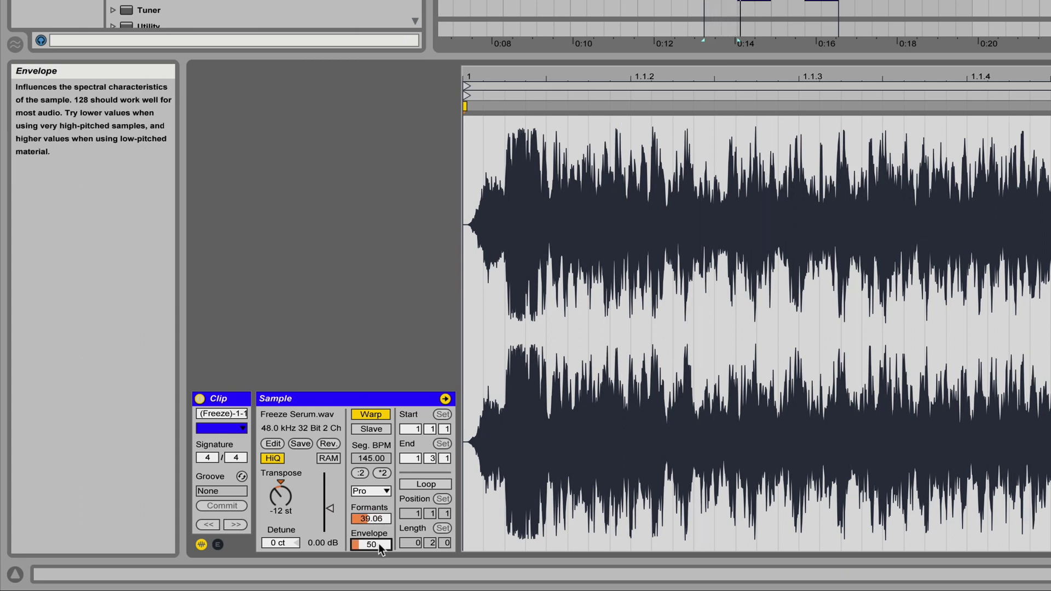
left_click(376, 519)
key("Delete")
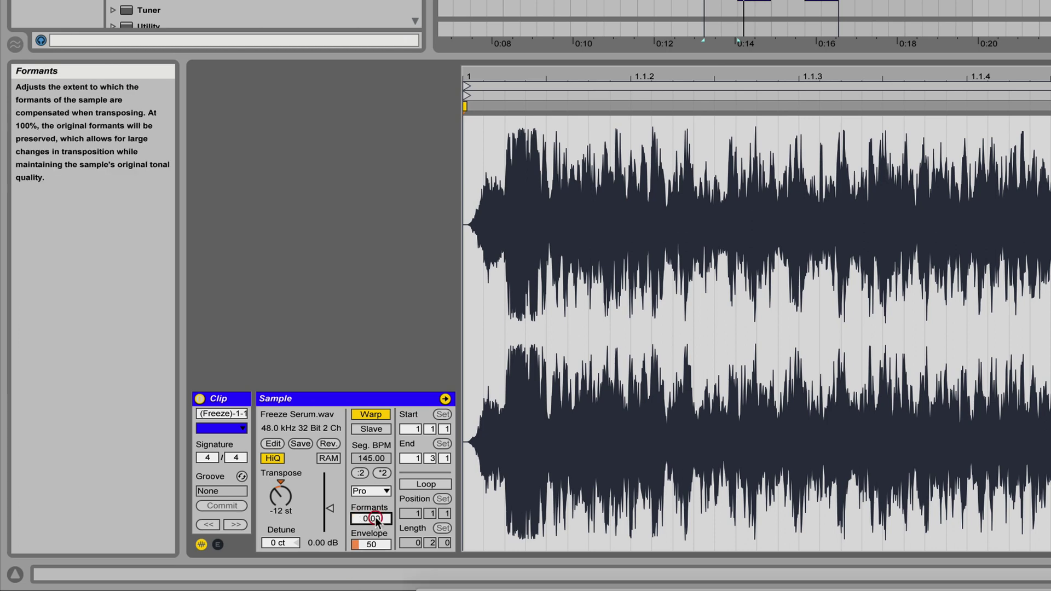
left_click_drag(376, 546, 376, 570)
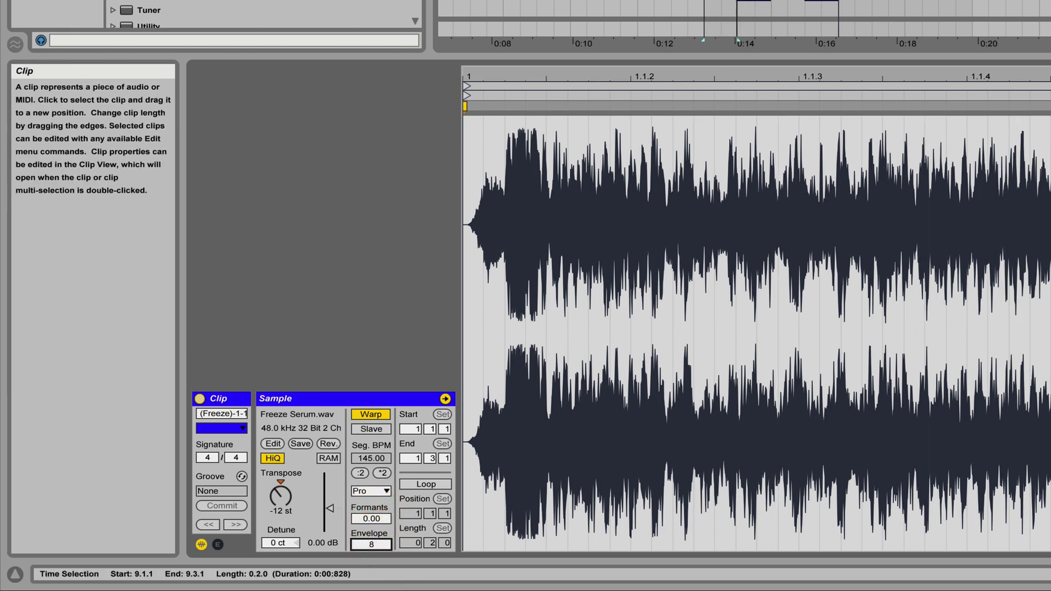
Step: Stop playback and consolidate the transposed Serum clip from 9.1.1 to 9.3.1 into a new audio clip
left_click(753, 2)
key("space")
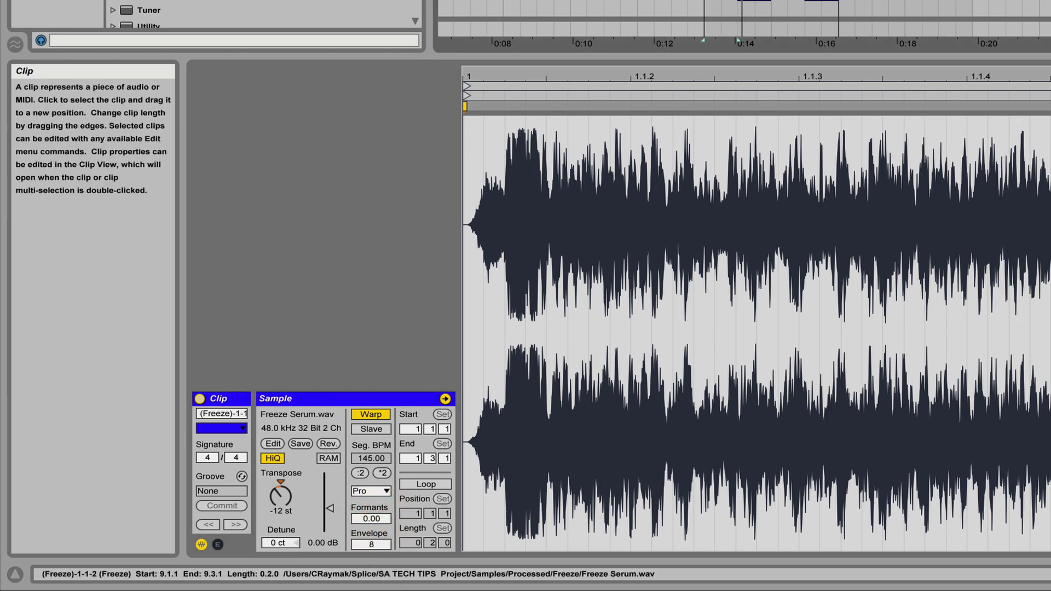
right_click(730, 1)
left_click(758, 0)
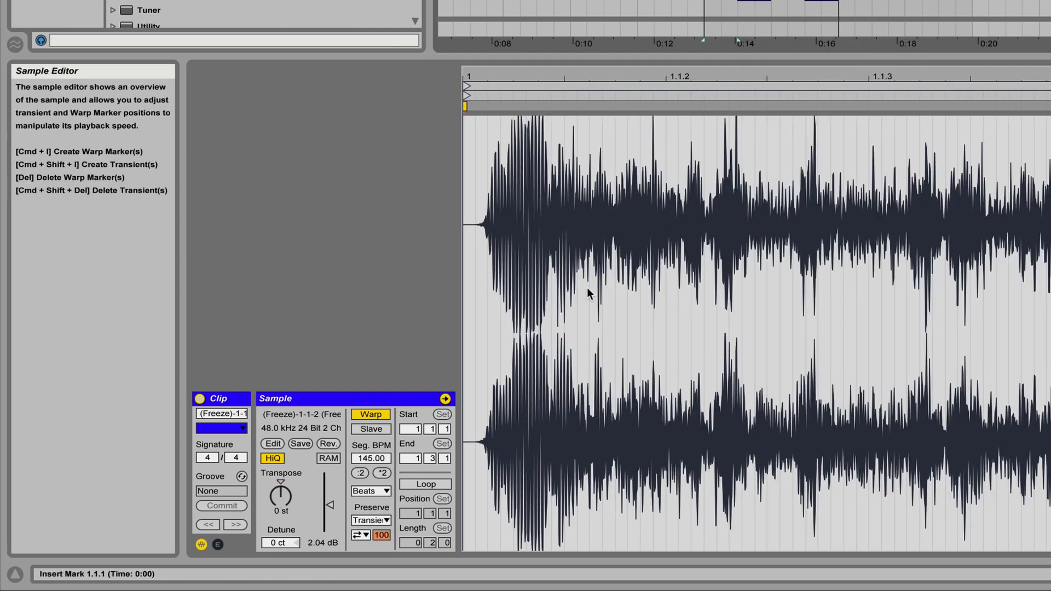
Step: Transpose the consolidated clip to -12 semitones, halve its segment BPM to 72.50, and use Complex Pro warping with Formants 100 and Envelope 8
left_click_drag(281, 494, 286, 500)
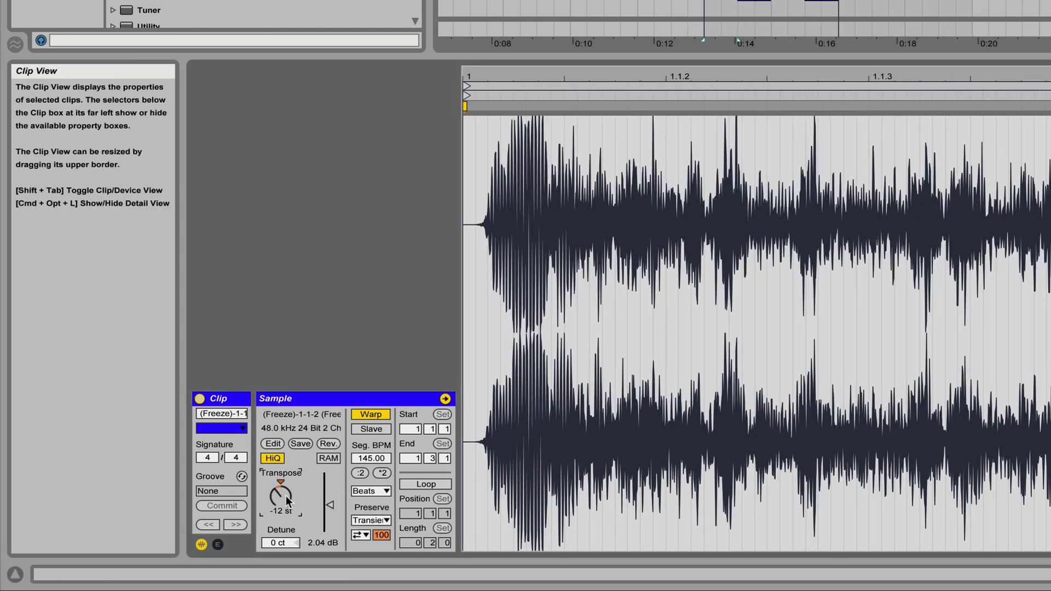
left_click(361, 474)
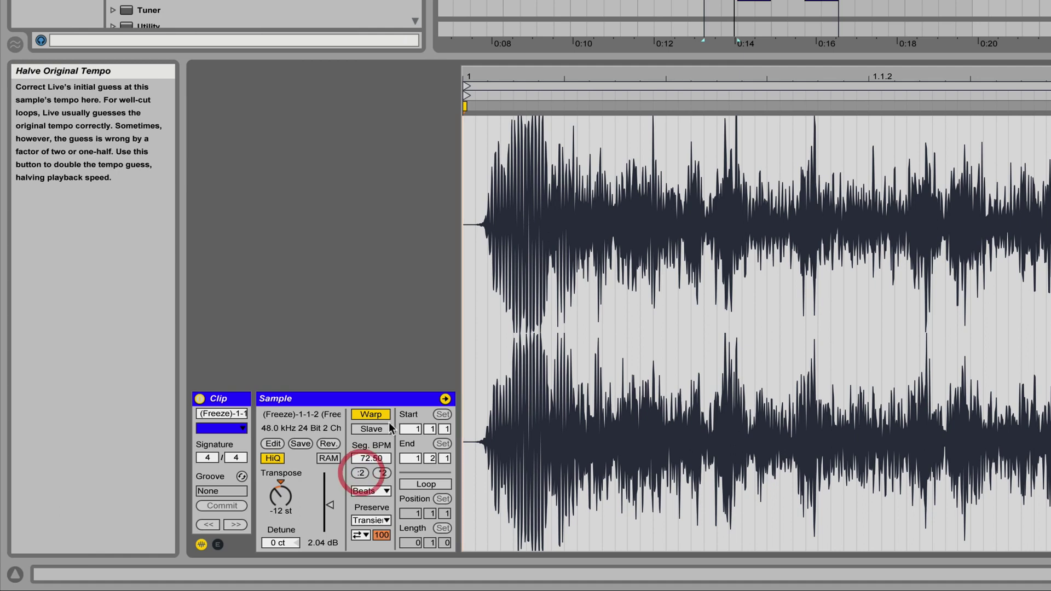
left_click(372, 492)
left_click(373, 568)
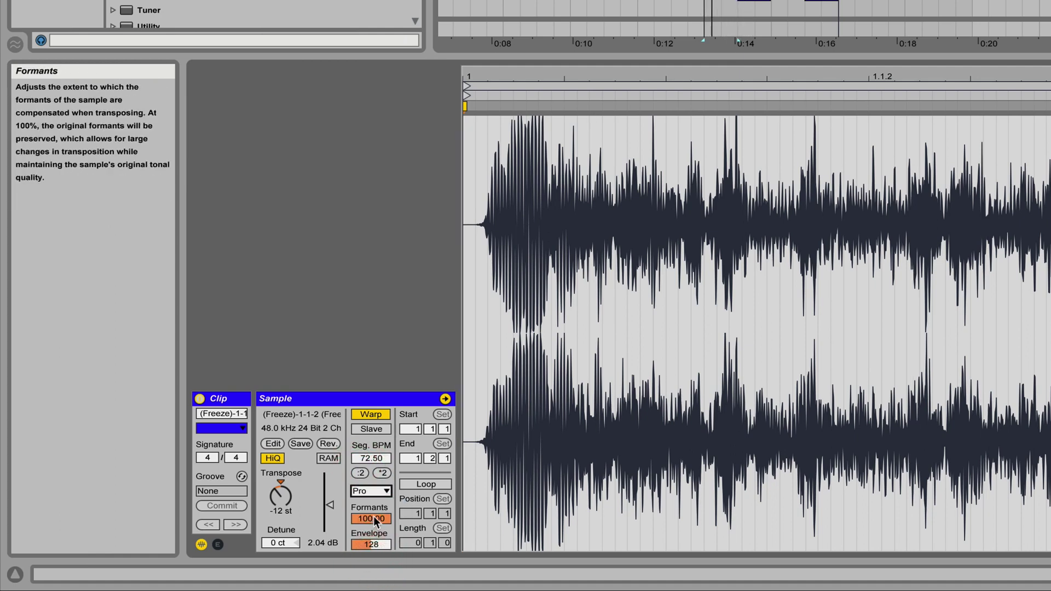
left_click(370, 545)
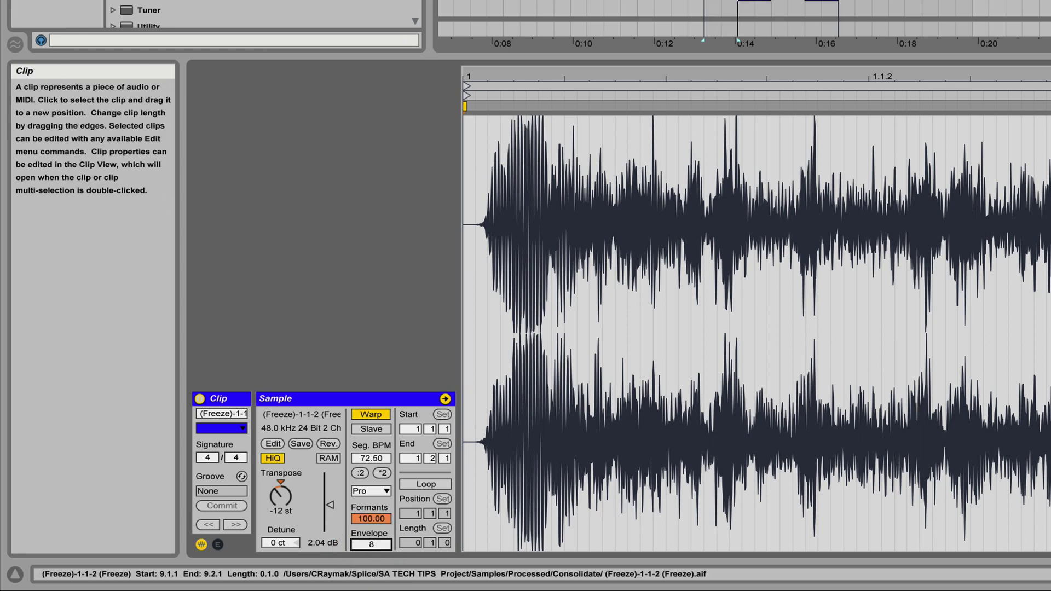
Step: Consolidate the Serum clip over 9.1.1 to 9.3.1 again and transpose the new clip to +12 semitones
right_click(709, 0)
left_click(717, 0)
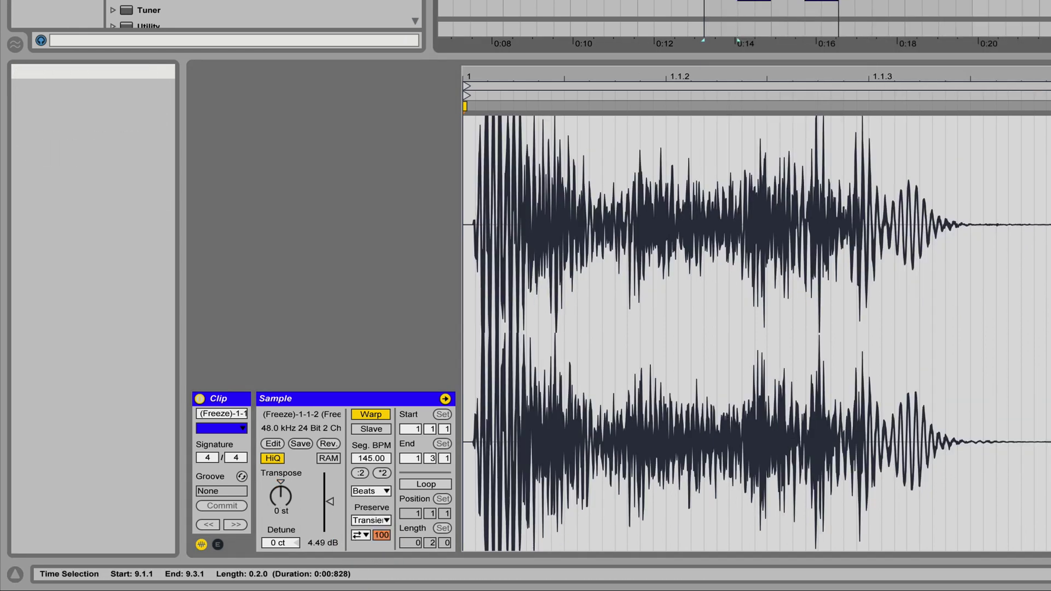
left_click(723, 0)
key("Delete")
left_click(722, 0)
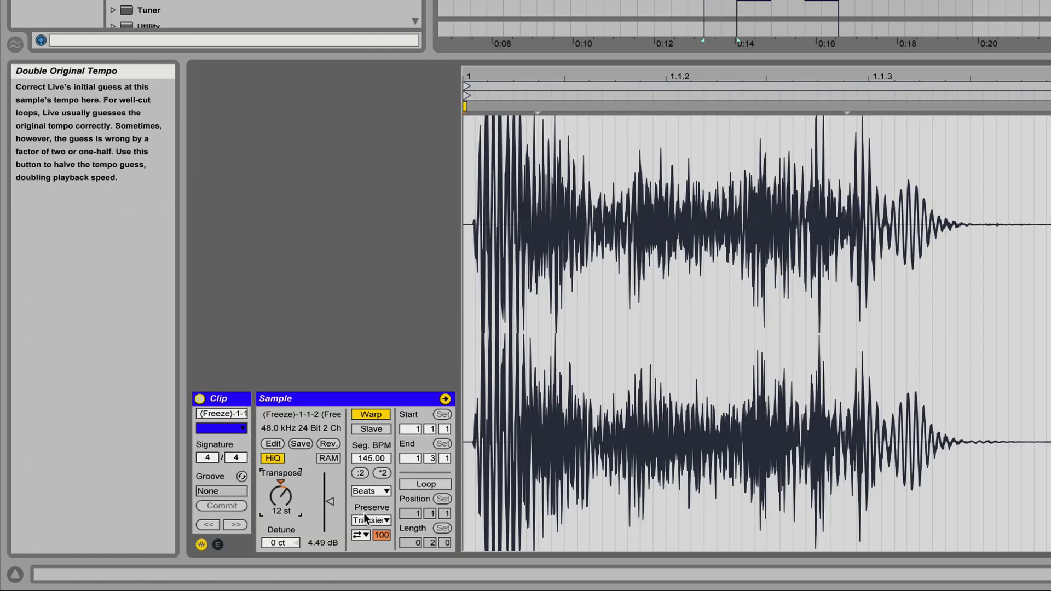
Step: Switch the +12 semitone Serum clip to Complex Pro warping and lower its Formants and Envelope
left_click(371, 491)
left_click(375, 567)
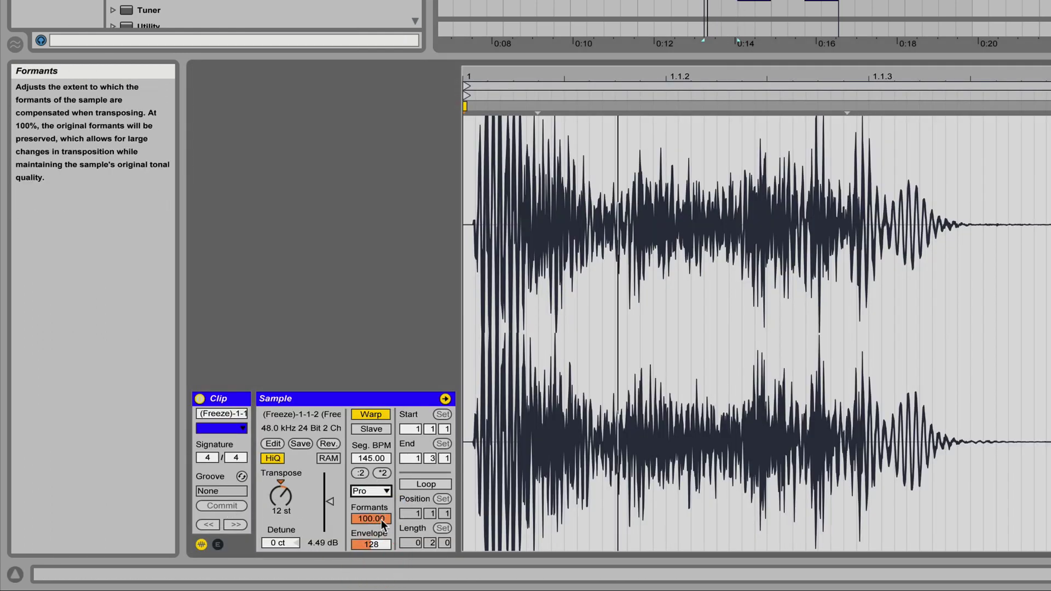
left_click_drag(380, 518, 380, 534)
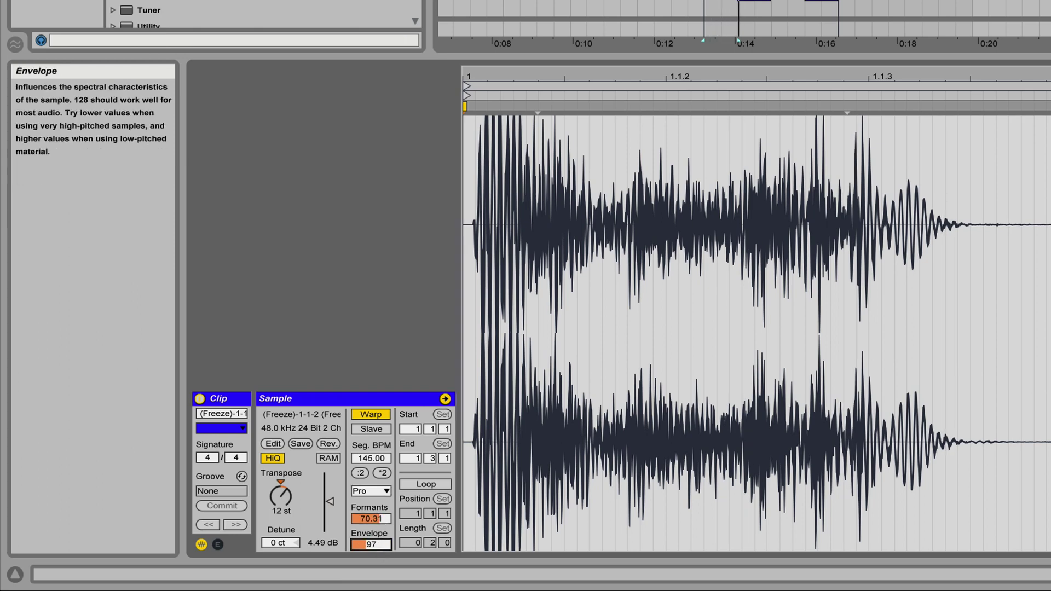
left_click_drag(378, 545, 379, 543)
left_click(382, 519)
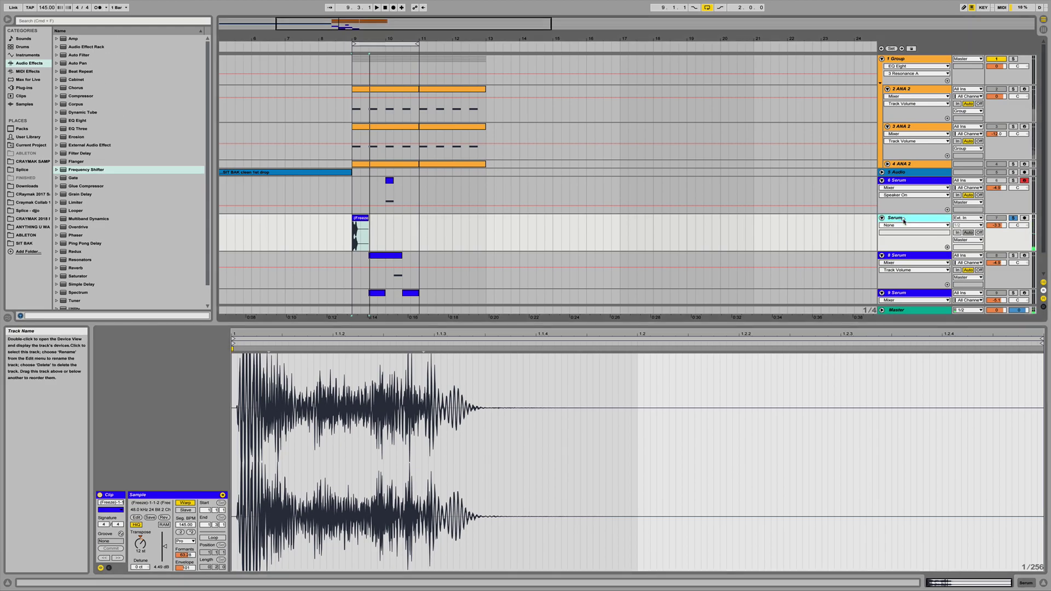
Step: Add the Multiband Dynamics OTT preset to the resampled Serum track and set its Amount to 40%
double_click(903, 220)
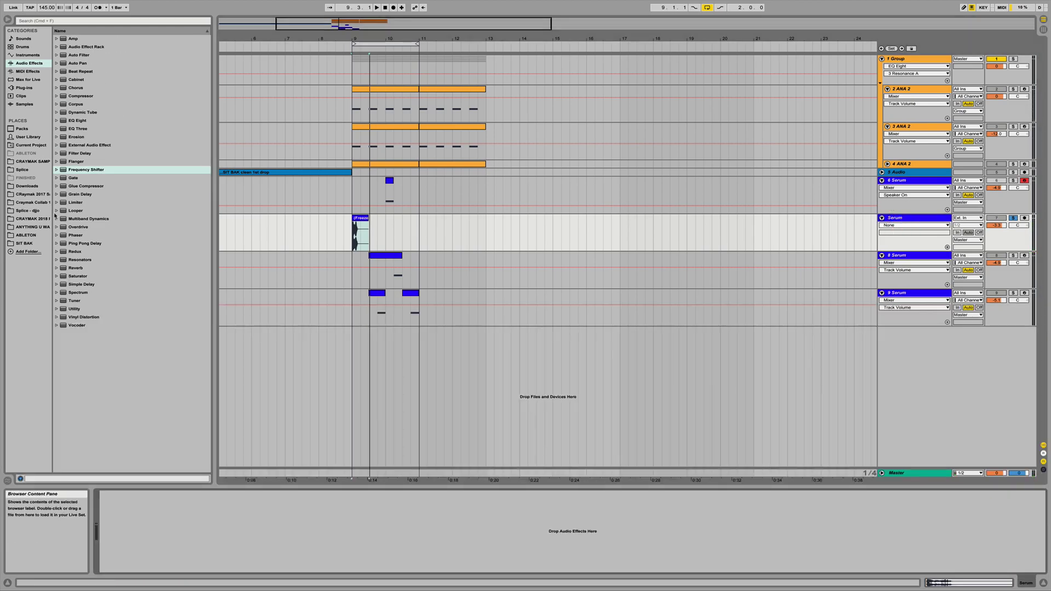
left_click(56, 211)
left_click(57, 212)
left_click(57, 219)
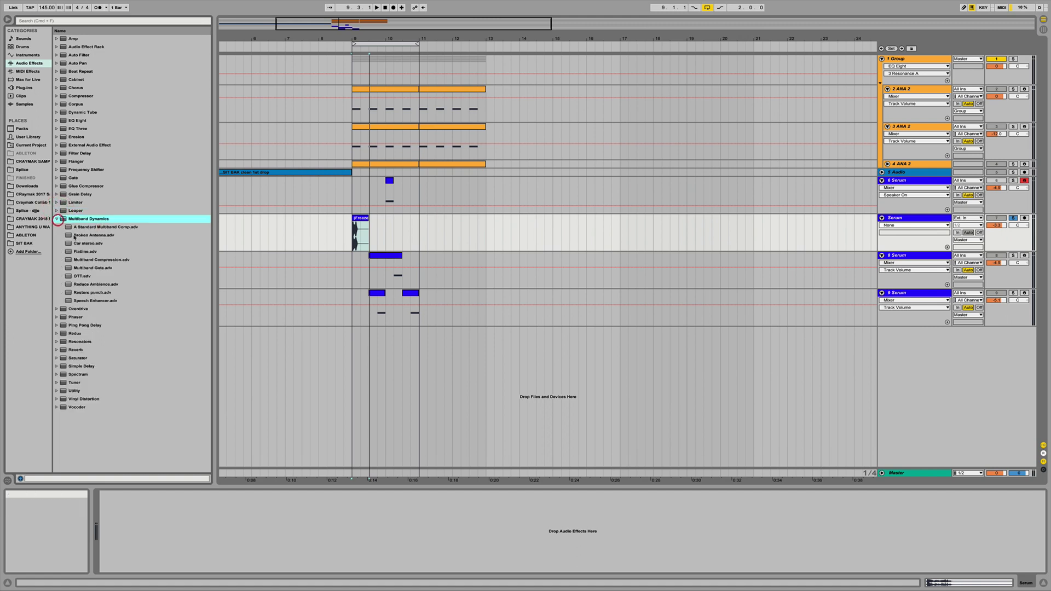
left_click_drag(84, 276, 815, 242)
left_click_drag(901, 220, 952, 225)
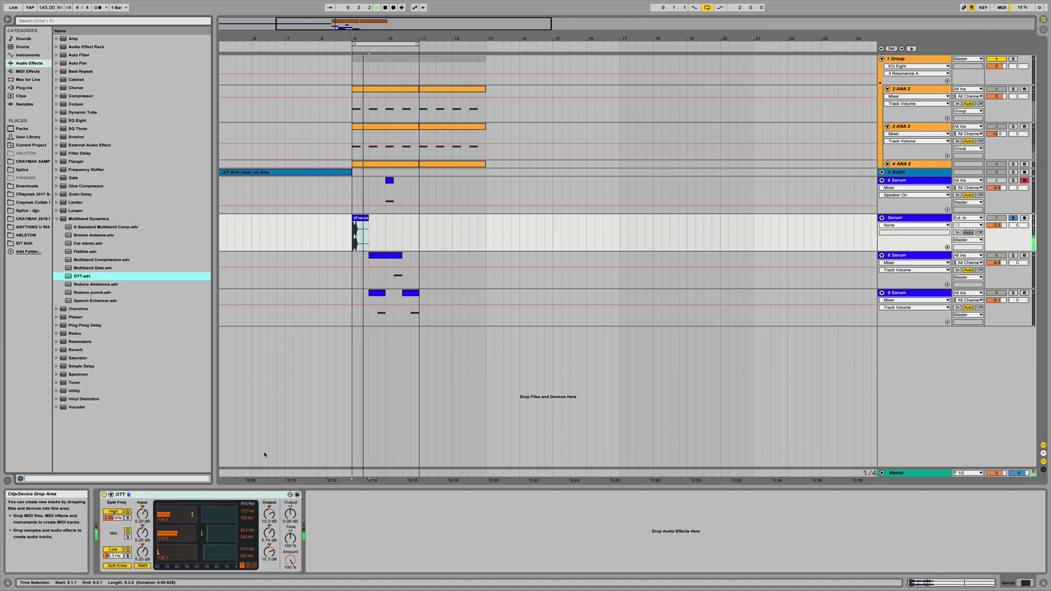
left_click(291, 562)
key("space")
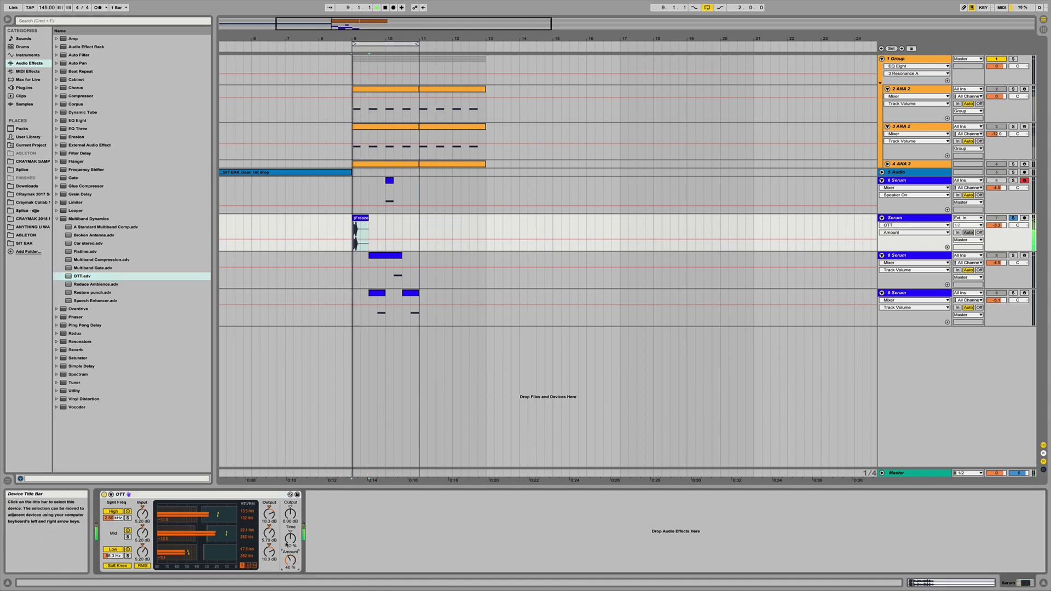
left_click(62, 219)
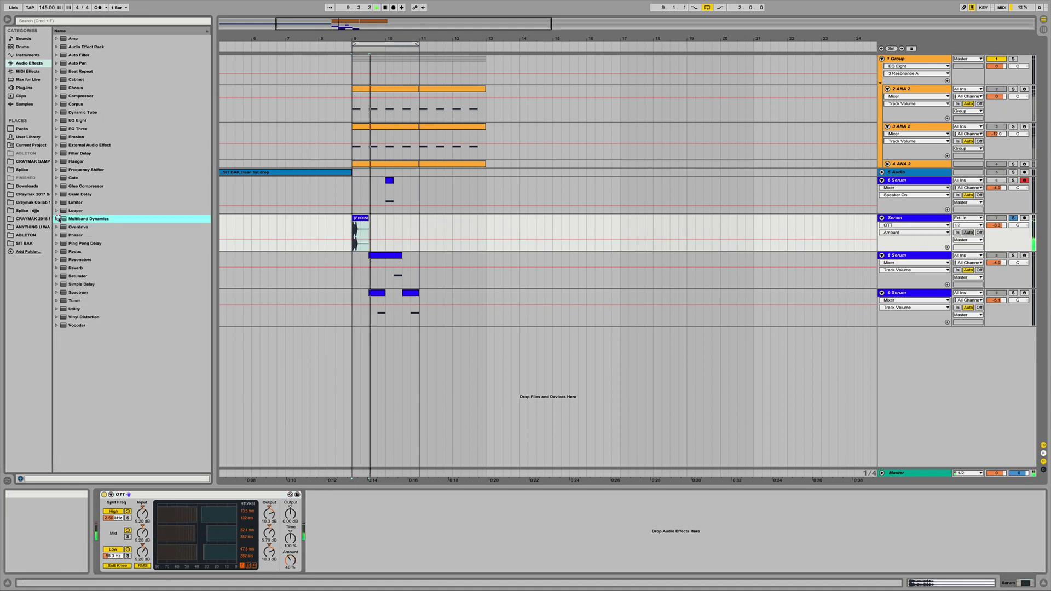
Step: Add a Saturator after OTT with 3 dB of Drive and Soft Clip on
left_click_drag(353, 547, 355, 547)
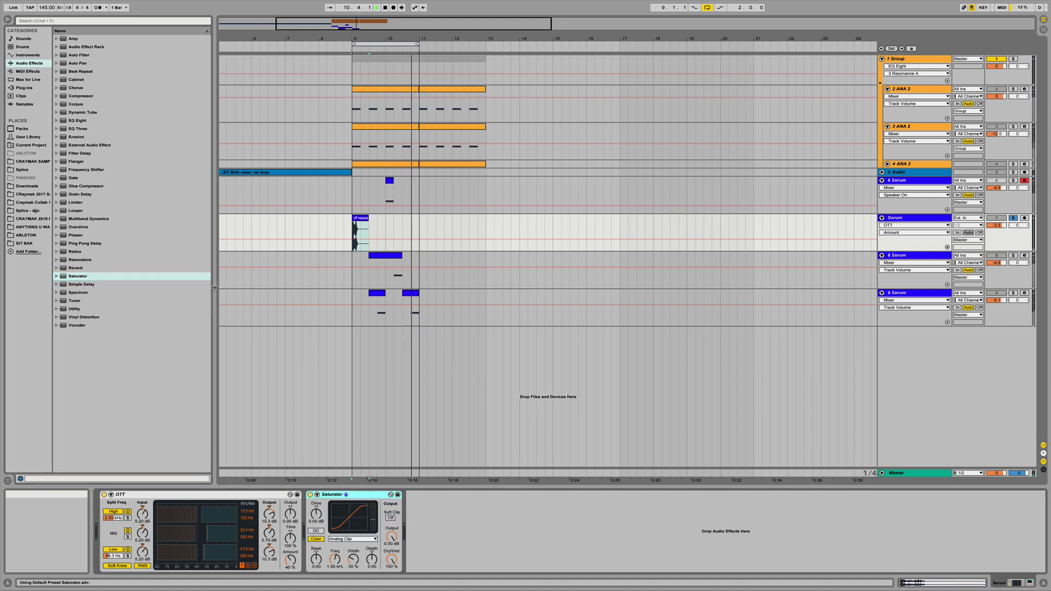
left_click(316, 514)
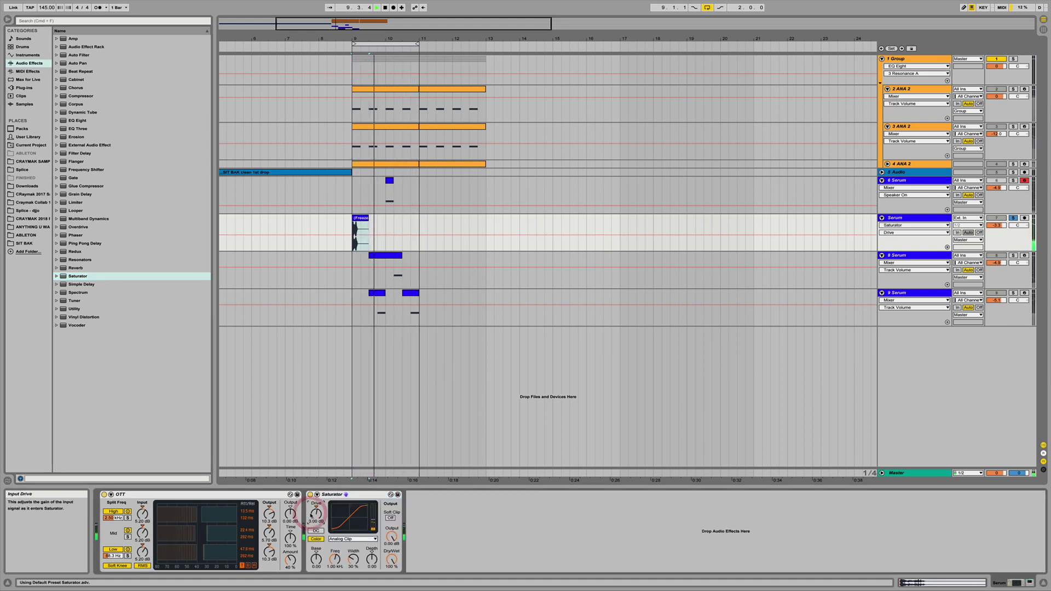
left_click(390, 517)
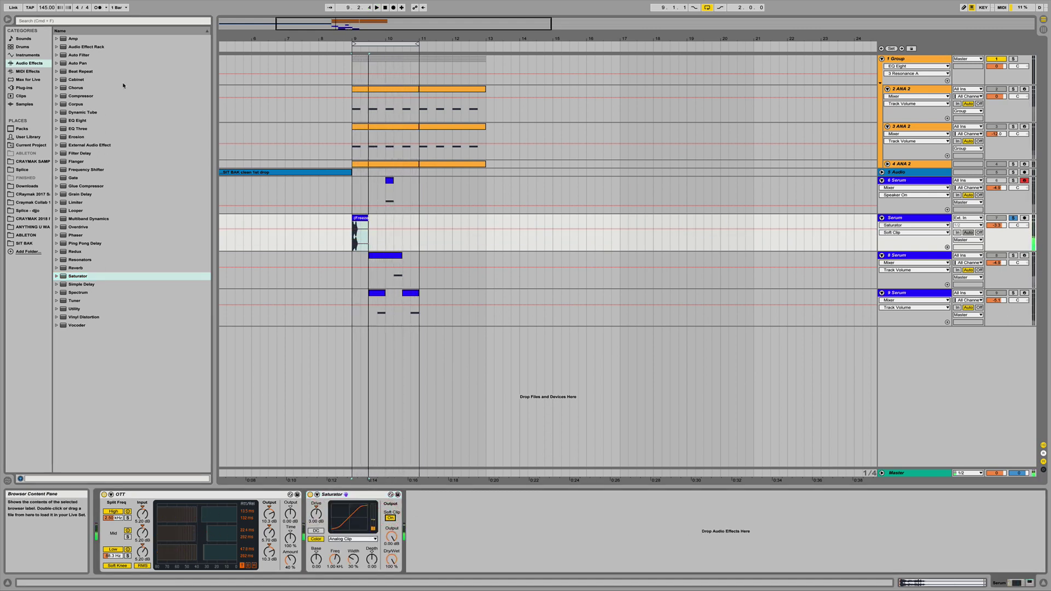
Step: Insert an EQ Eight between OTT and Saturator, boosting the lows and raising the highs with a band 4 shelf around 6.6 kHz
left_click_drag(77, 120, 384, 510)
key("alt+space")
key("alt+space")
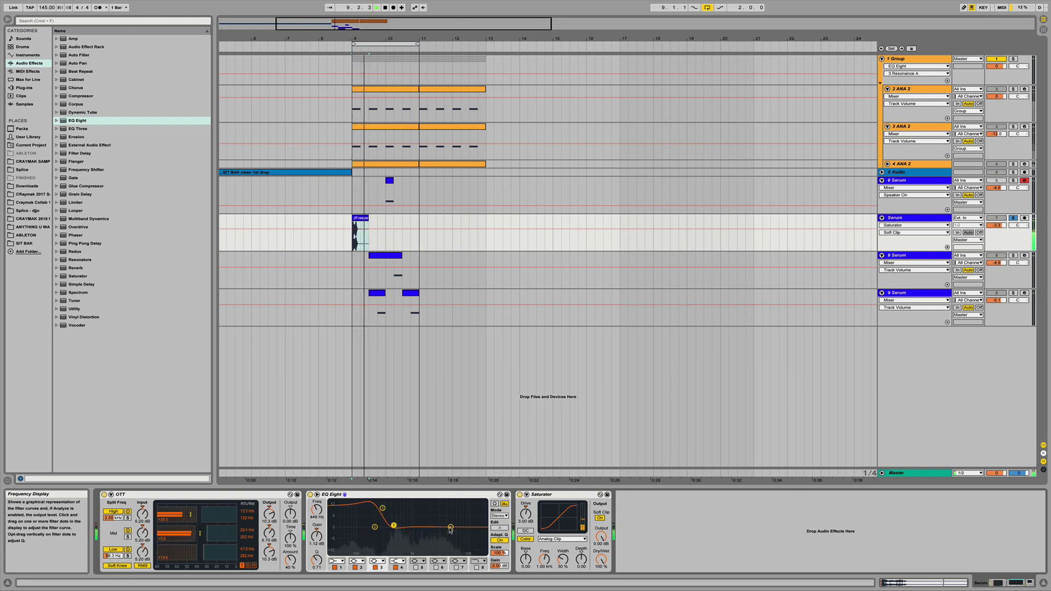
left_click_drag(455, 521, 457, 515)
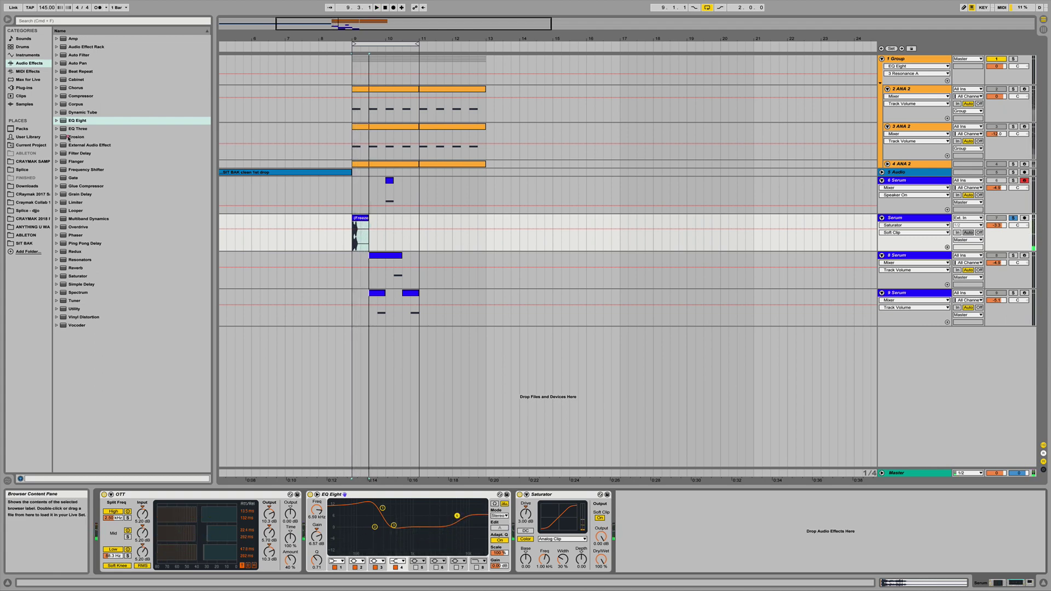
Step: Insert Erosion in Noise mode with Width 0.14 before EQ Eight, and raise the EQ's high shelf to 7.31 dB at 6.71 kHz
left_click_drag(71, 137, 312, 525)
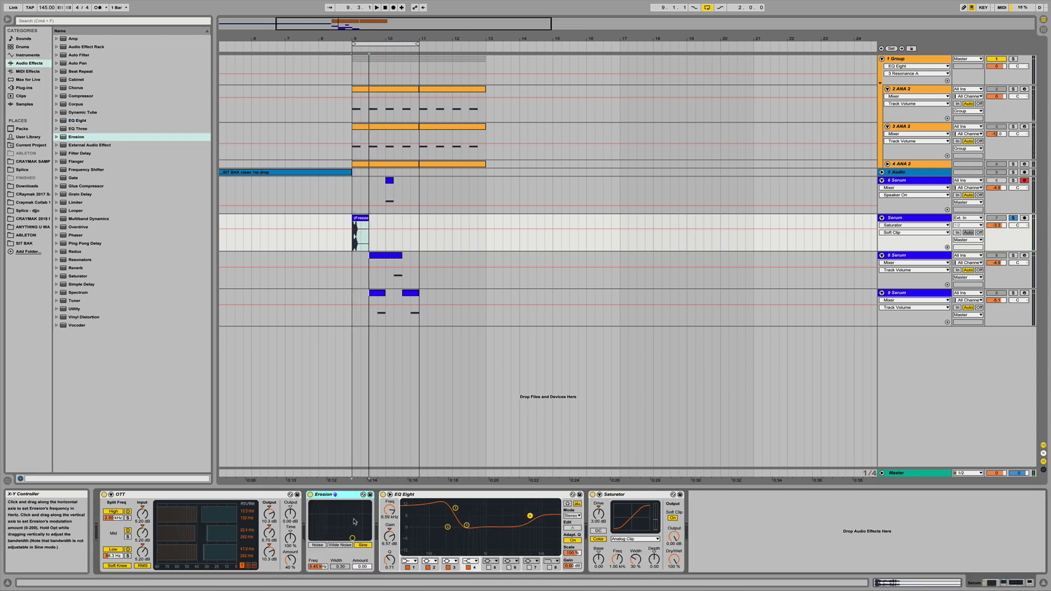
left_click(317, 545)
left_click_drag(340, 566, 360, 532)
key("space")
key("space")
key("space")
key("space")
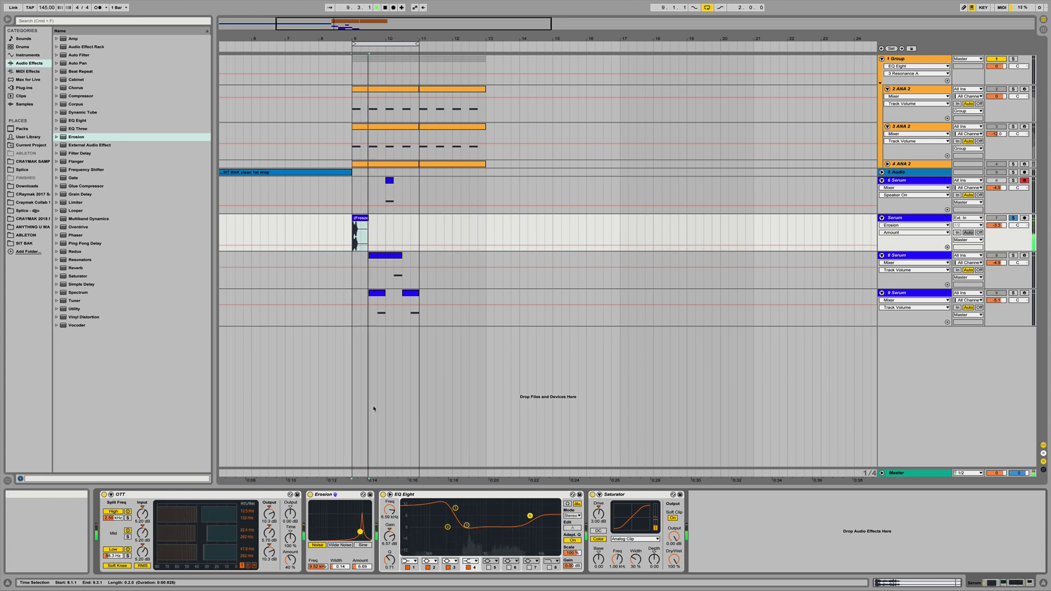
left_click_drag(529, 516, 531, 515)
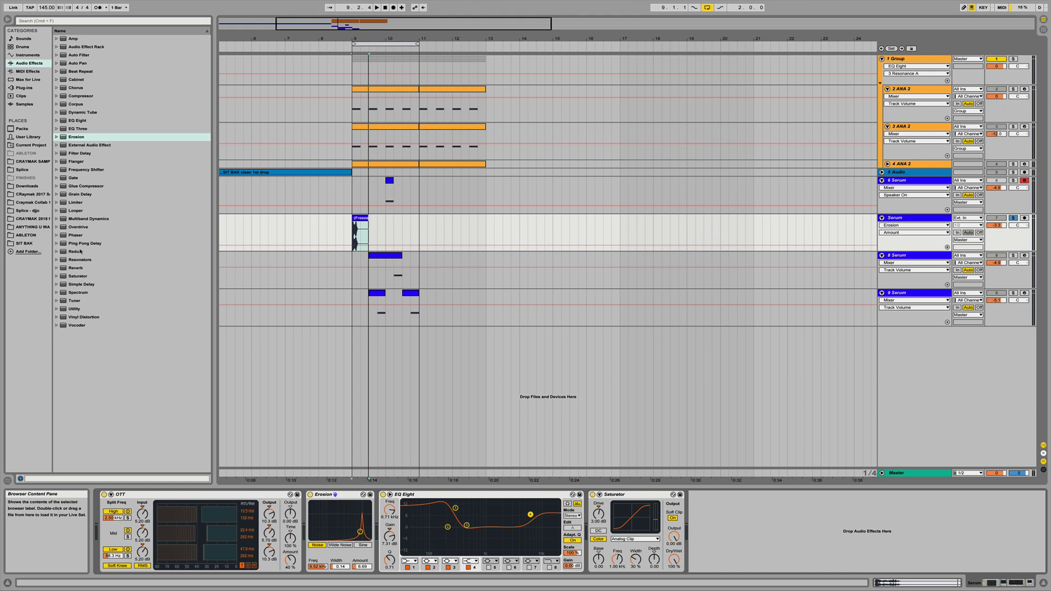
Step: Add a second OTT after the Saturator, with Amount at 70% and Time raised to about 501%
left_click(57, 219)
left_click(82, 276)
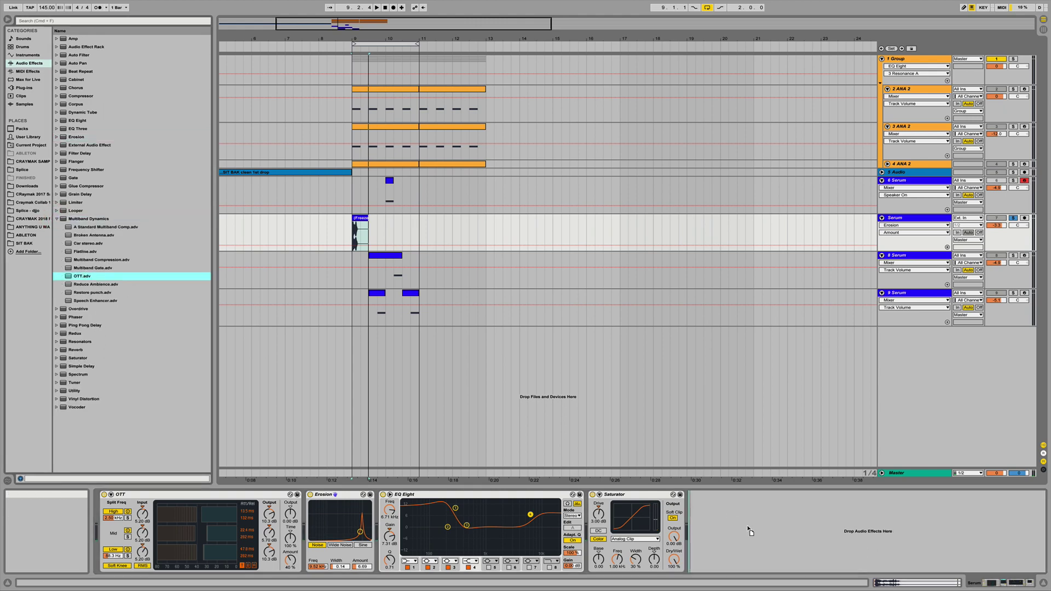
left_click_drag(760, 537, 762, 537)
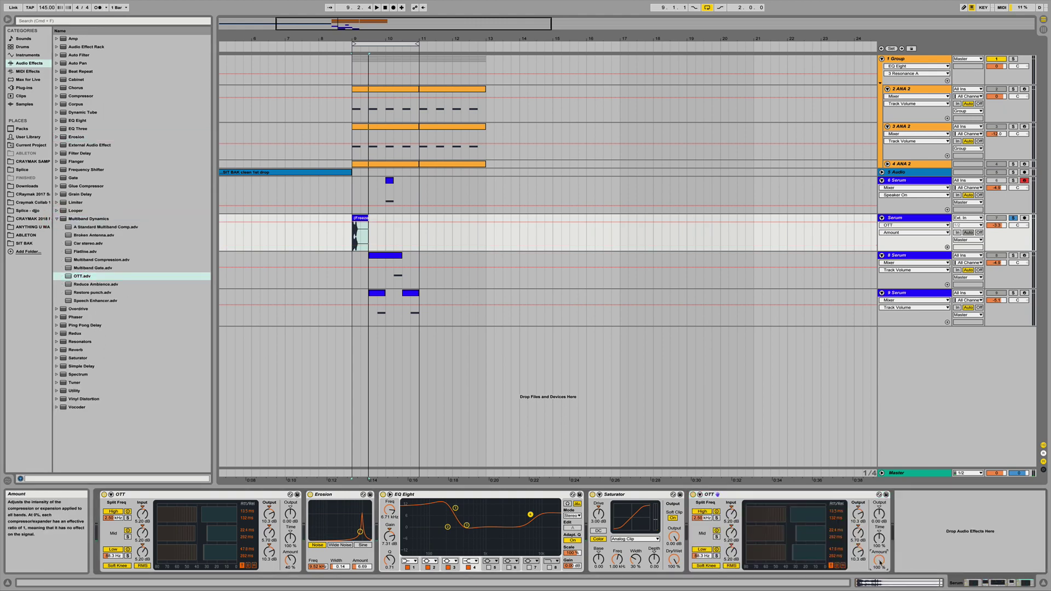
left_click_drag(879, 559, 879, 576)
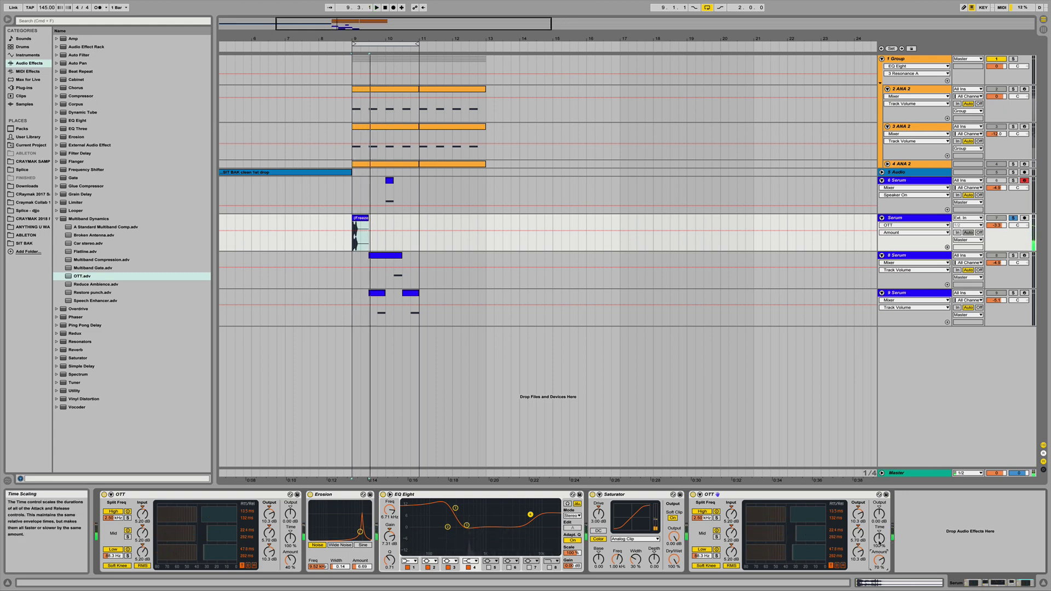
left_click_drag(879, 539, 879, 528)
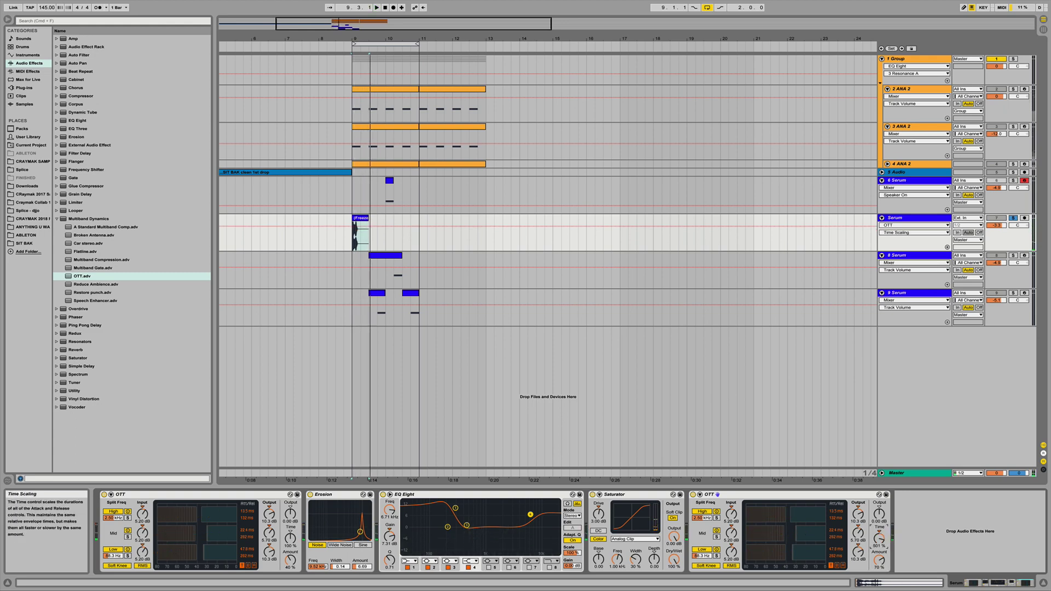
Step: Add a second EQ Eight at the end of the chain and set the second OTT's master output to 8 dB
left_click(75, 121)
left_click_drag(914, 527, 916, 526)
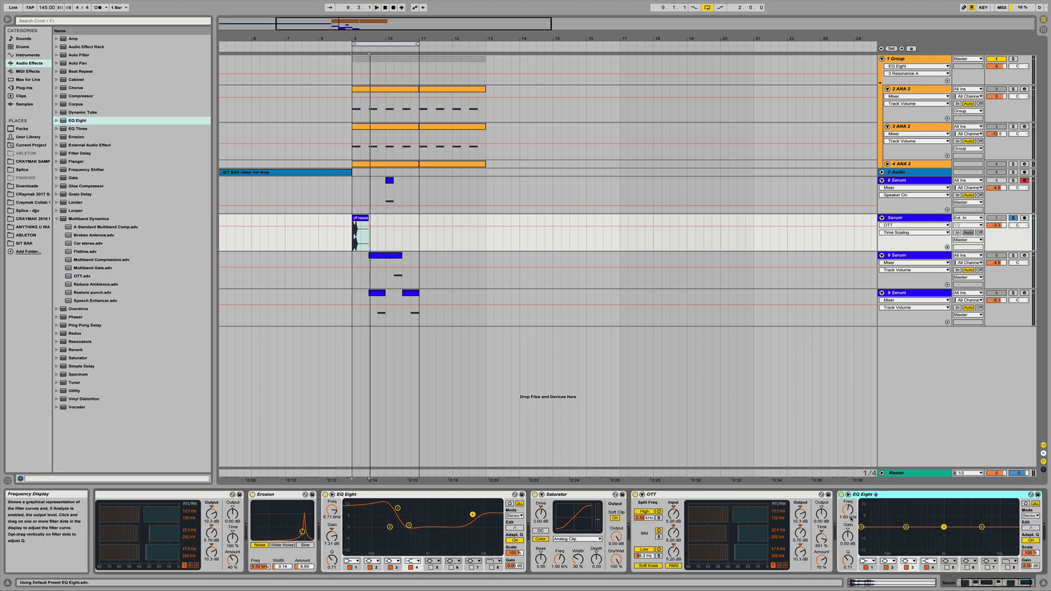
left_click(822, 513)
type("8")
key("Return")
key("space")
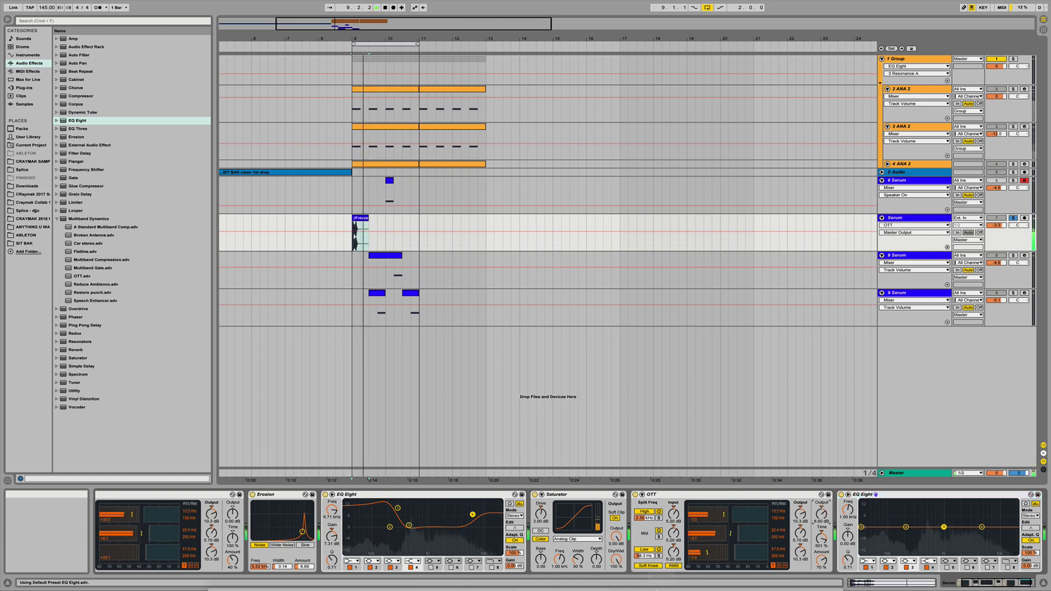
key("space")
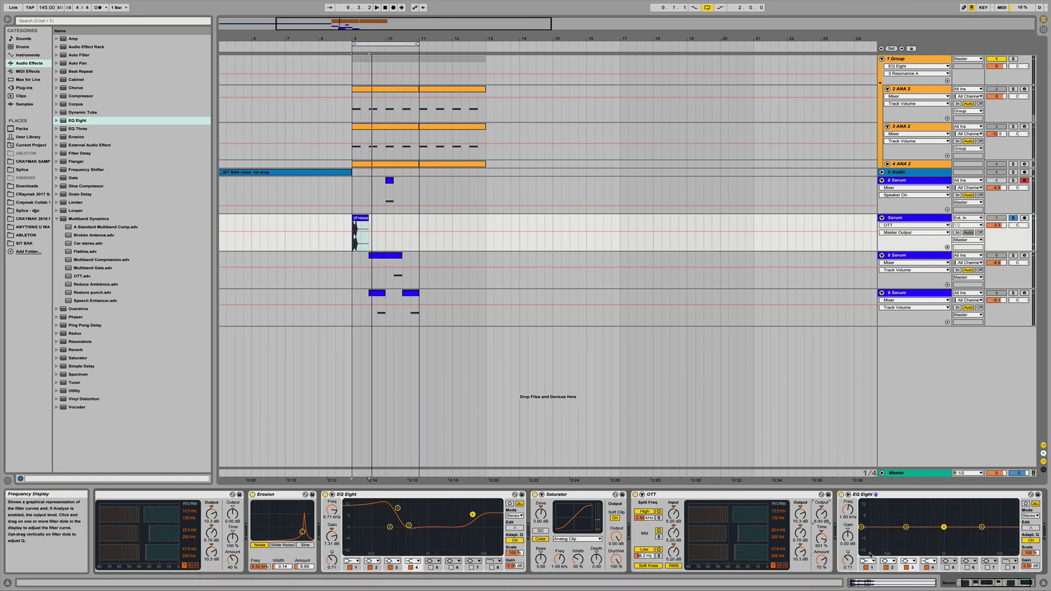
Step: Turn band 1 of the last EQ Eight into a low cut at about 130 Hz and audition the sound
left_click(869, 561)
left_click(868, 518)
mouse_move(848, 509)
left_mouse_down()
mouse_move(848, 488)
mouse_move(848, 515)
left_mouse_up()
left_click(869, 561)
left_click(867, 512)
key("space")
key("space")
key("space")
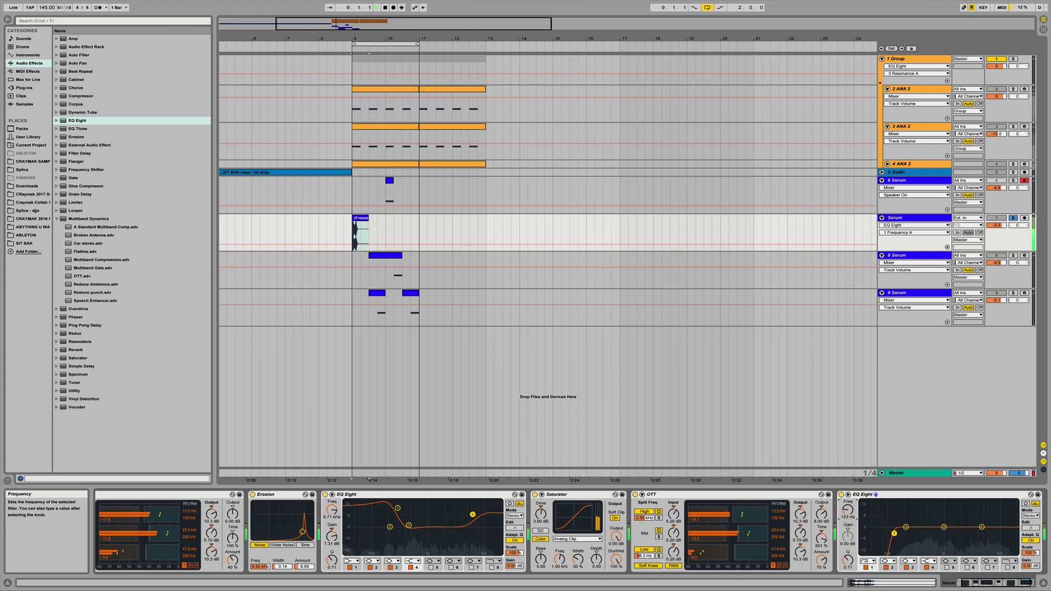
key("space")
left_click_drag(848, 510, 848, 509)
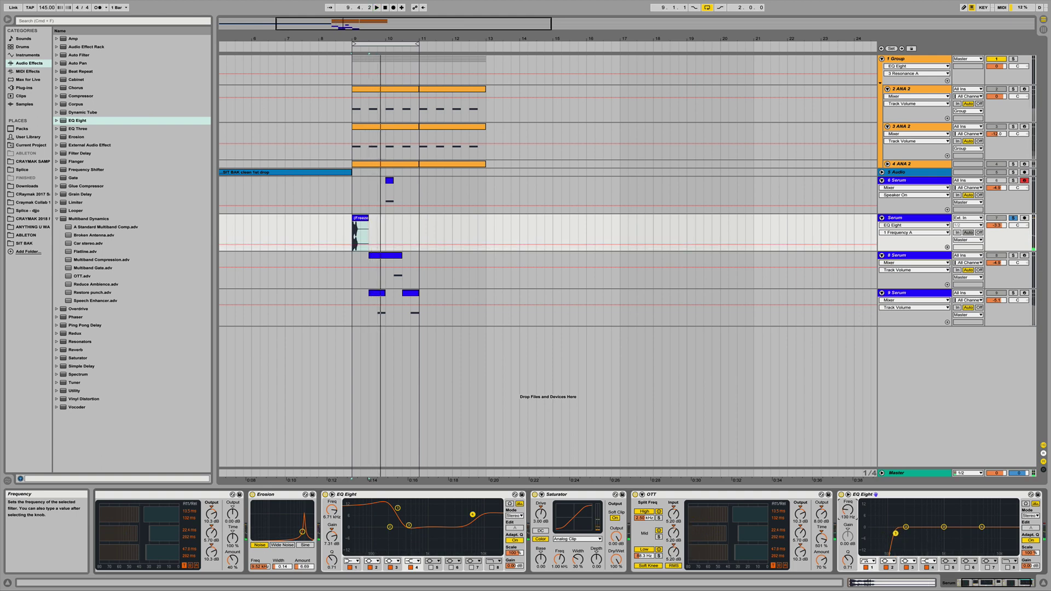
key("space")
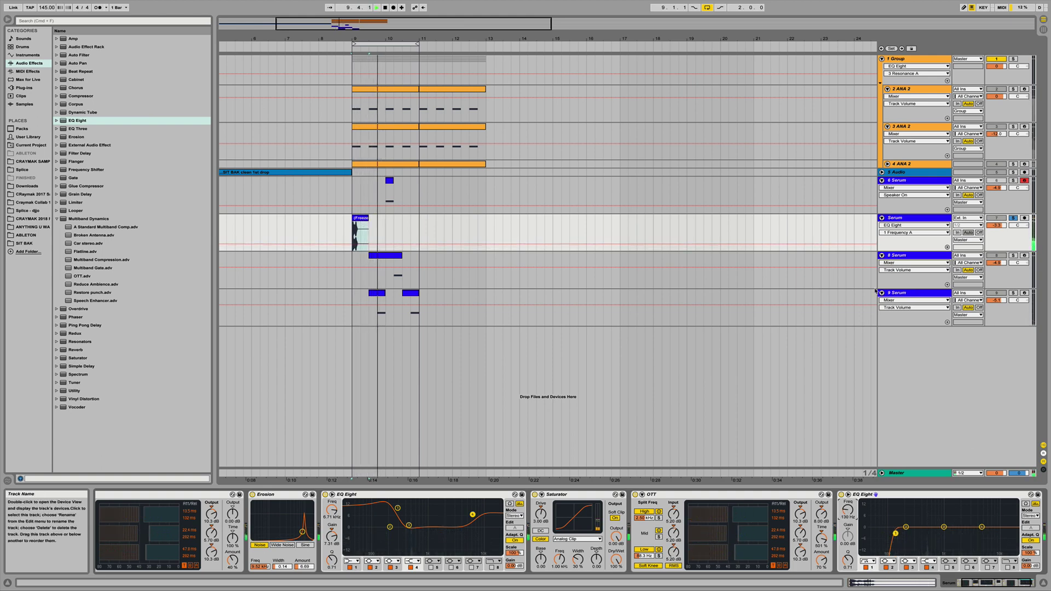
key("space")
key("space")
key("space")
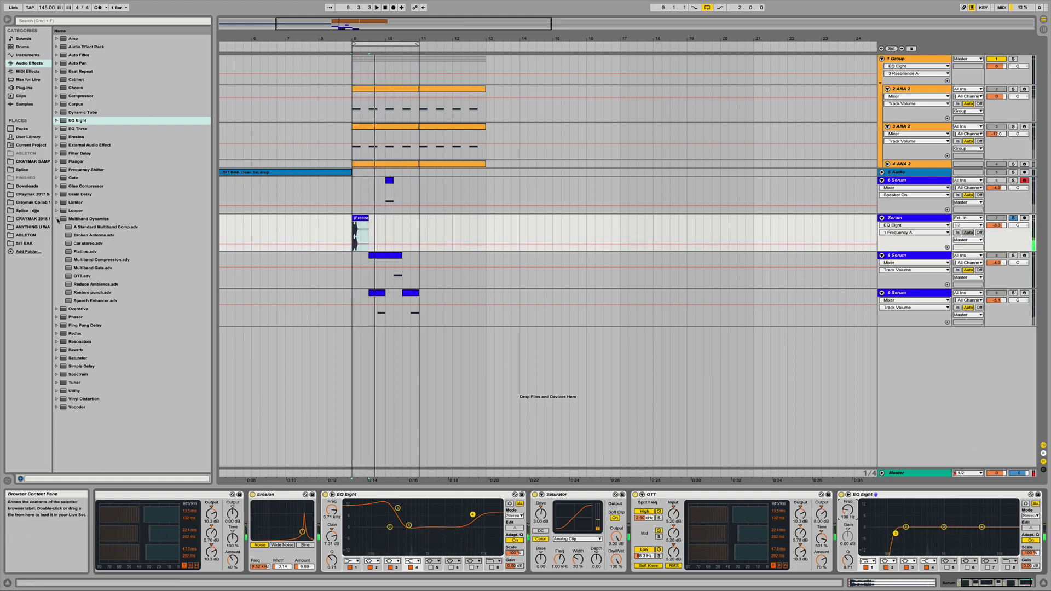
Step: Add another Saturator at the end of the chain, adjust its Drive, and turn on Soft Clip
left_click(57, 219)
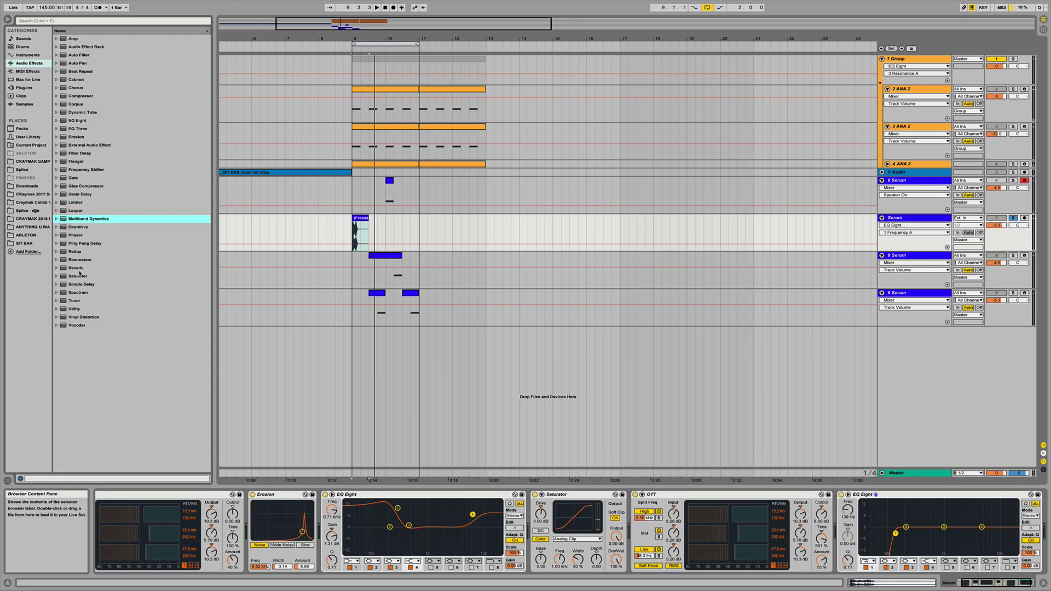
left_click_drag(76, 276, 997, 520)
left_click_drag(903, 515, 904, 519)
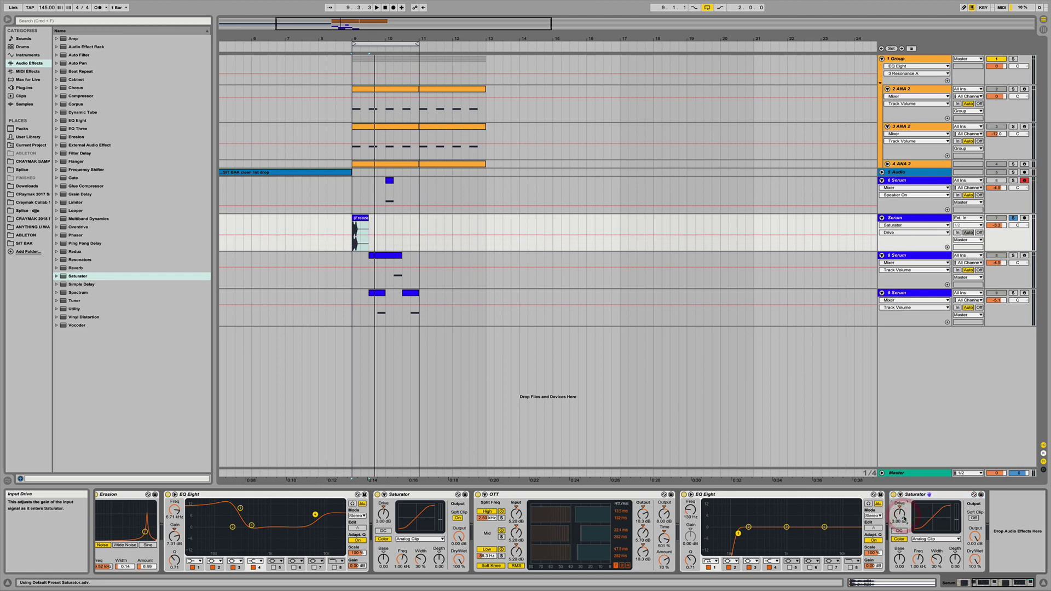
left_click(973, 518)
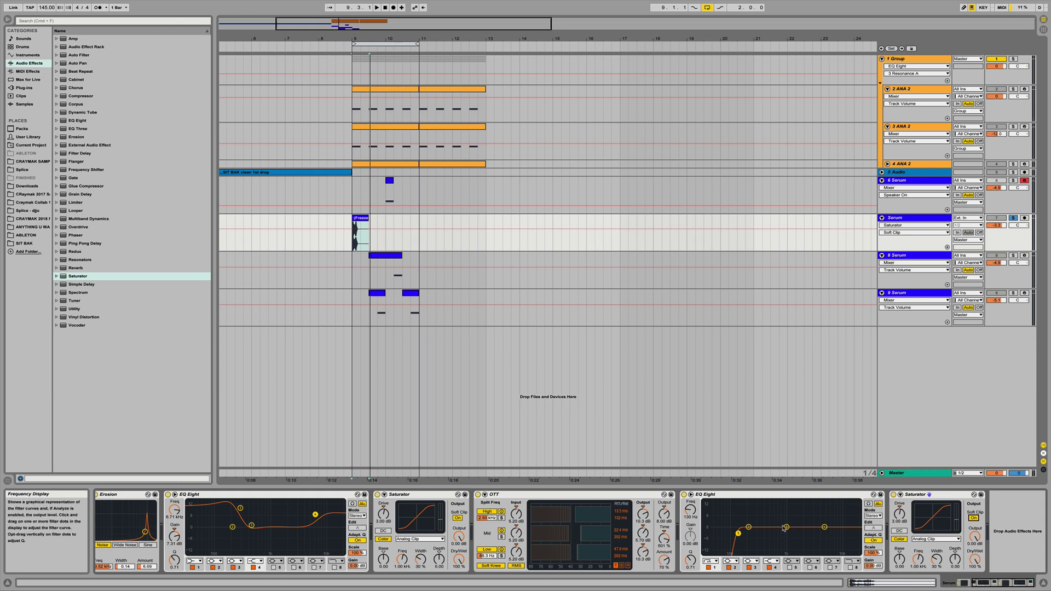
Step: Cut about 4 dB at 3.23 kHz with band 3 of the last EQ Eight, narrowing its Q while auditioning
left_click_drag(786, 527, 813, 532)
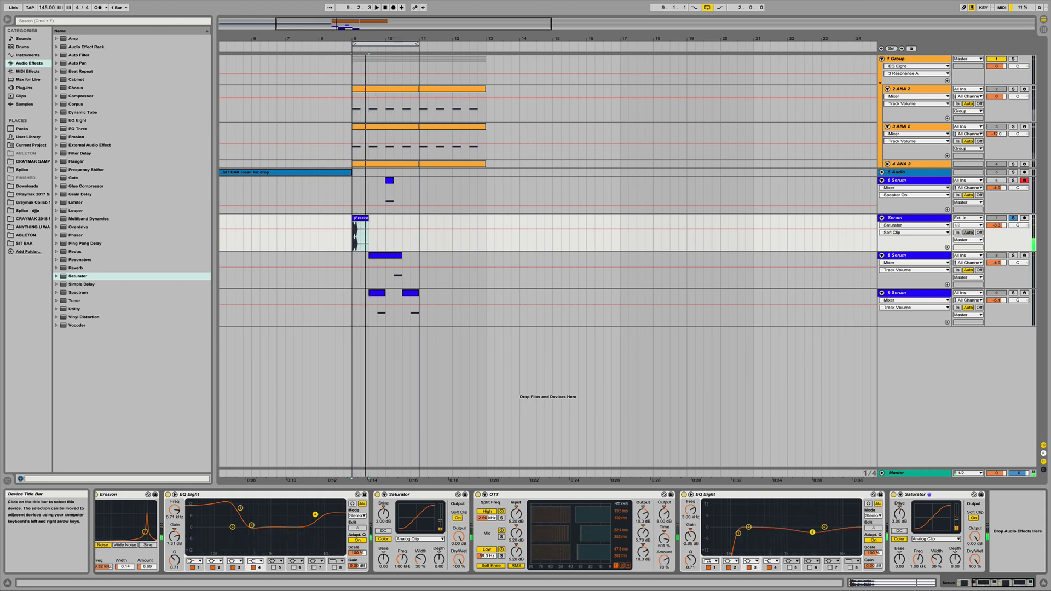
left_click_drag(690, 559, 690, 536)
key("space")
key("space")
key("space")
left_click_drag(813, 532, 814, 535)
key("space")
key("space")
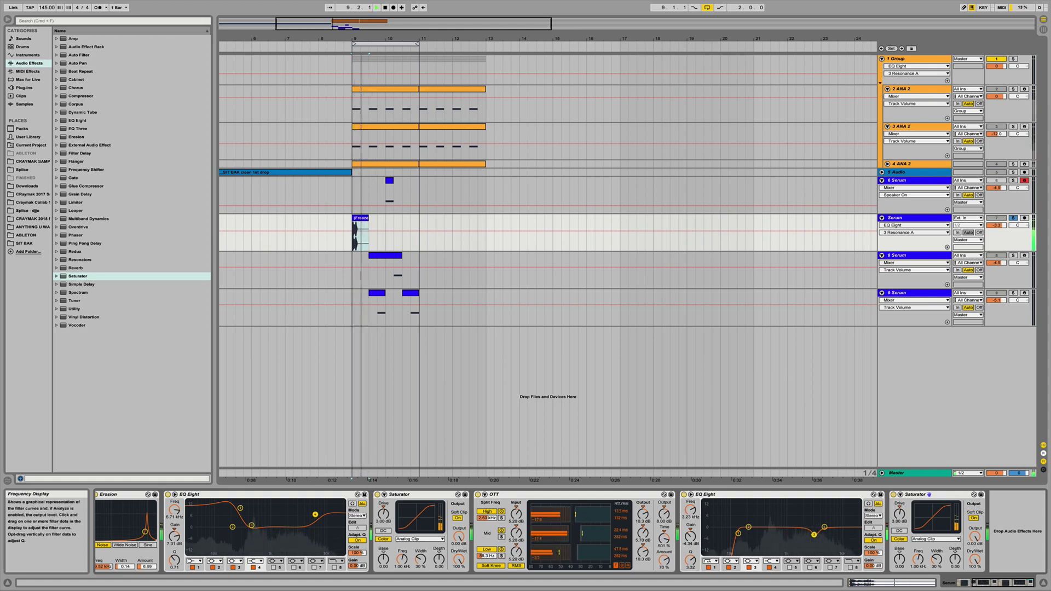
key("space")
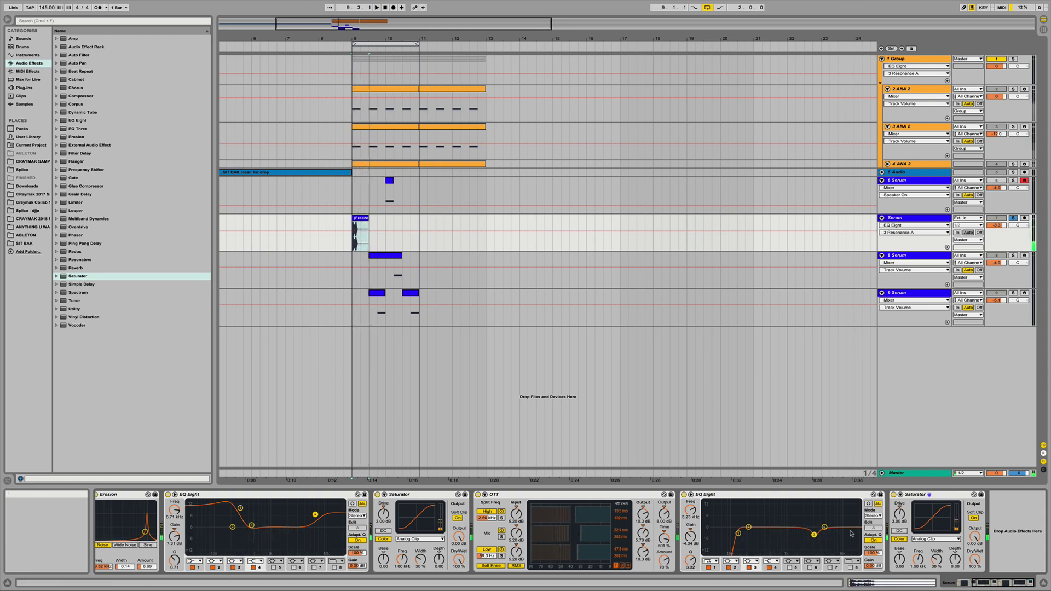
Step: Turn on band 8 of the last EQ Eight and add a Limiter at the end of the chain
left_click(850, 568)
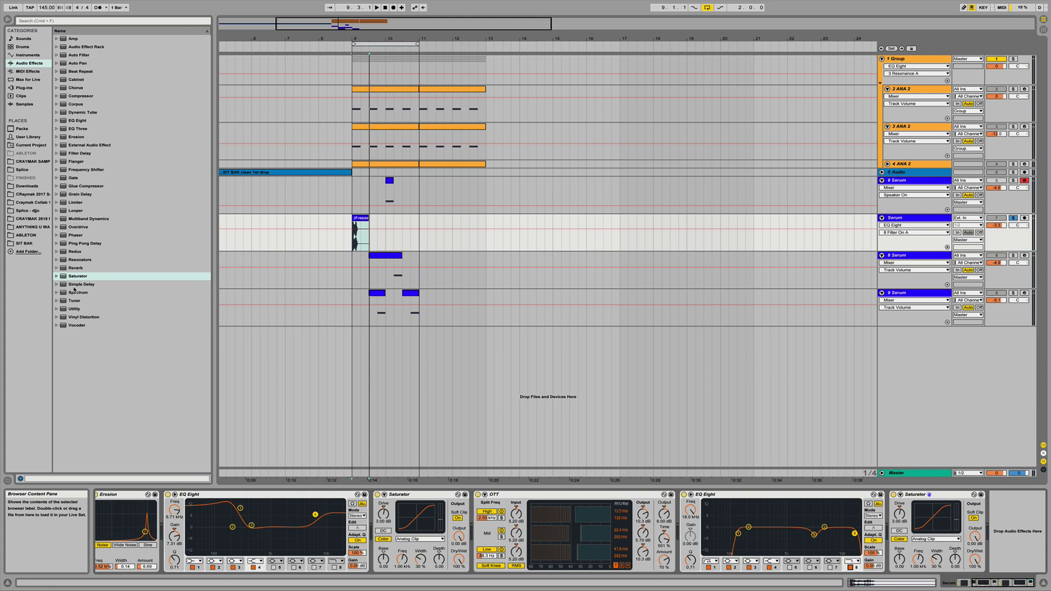
left_click_drag(77, 202, 327, 248)
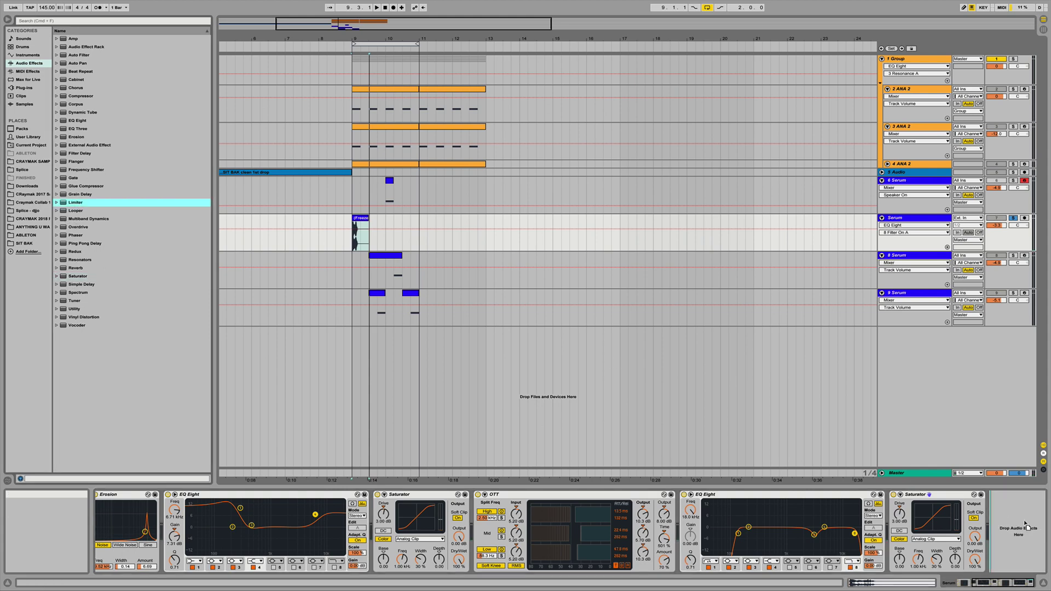
left_click_drag(1018, 533, 1017, 507)
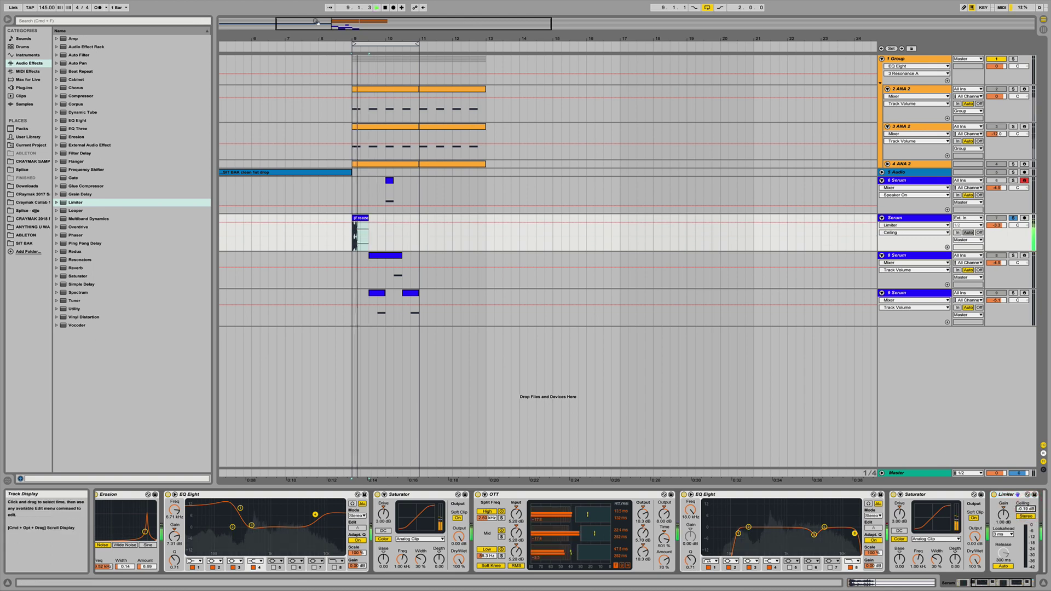
Step: Insert SerumFX between the Saturator and the second OTT and enable its Distortion in Downsample mode
left_click(27, 87)
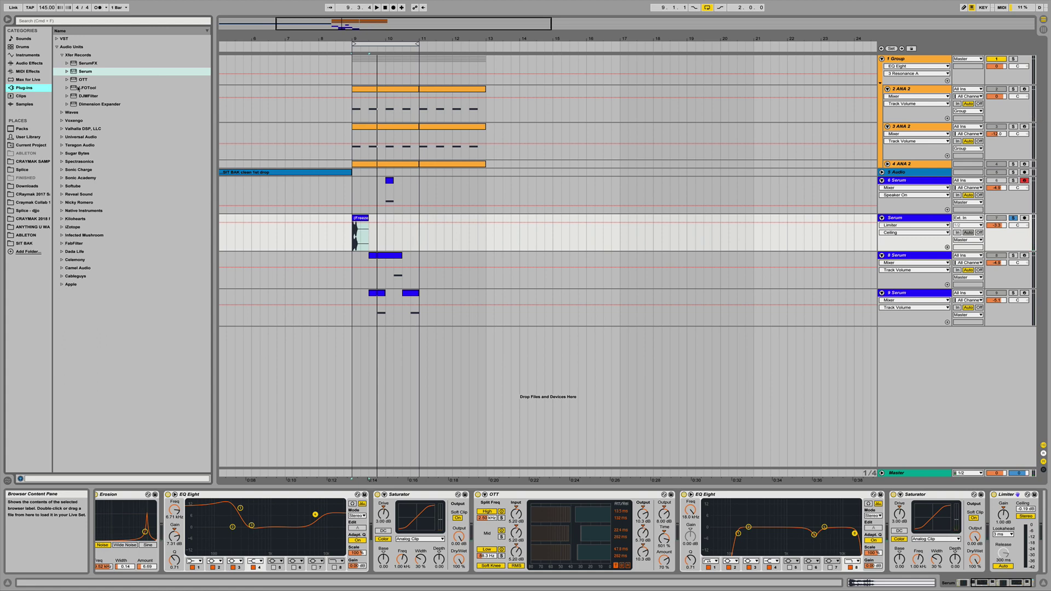
left_click_drag(81, 62, 469, 534)
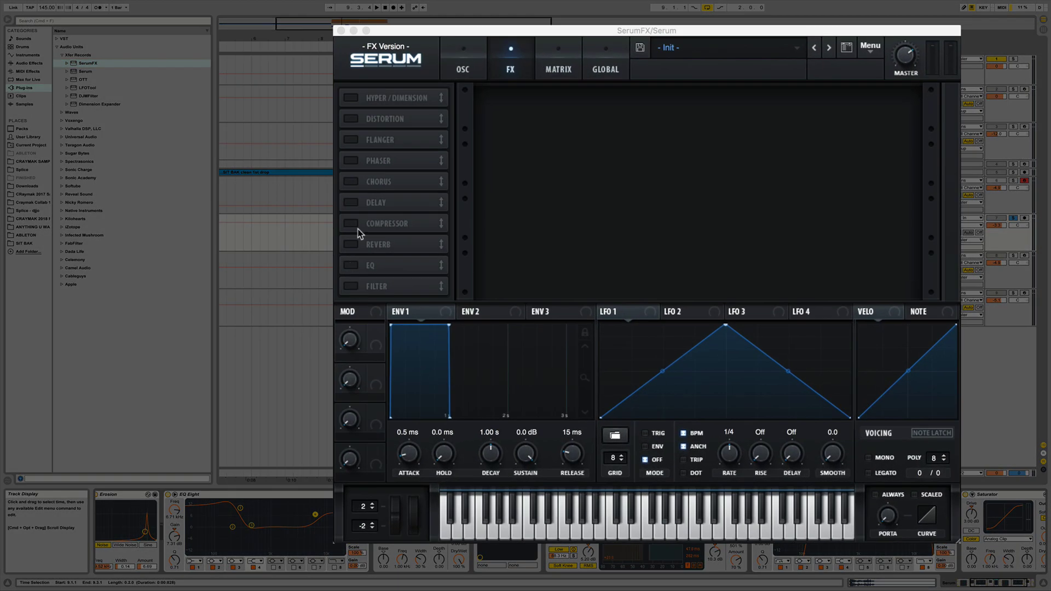
left_click(351, 118)
left_click(569, 110)
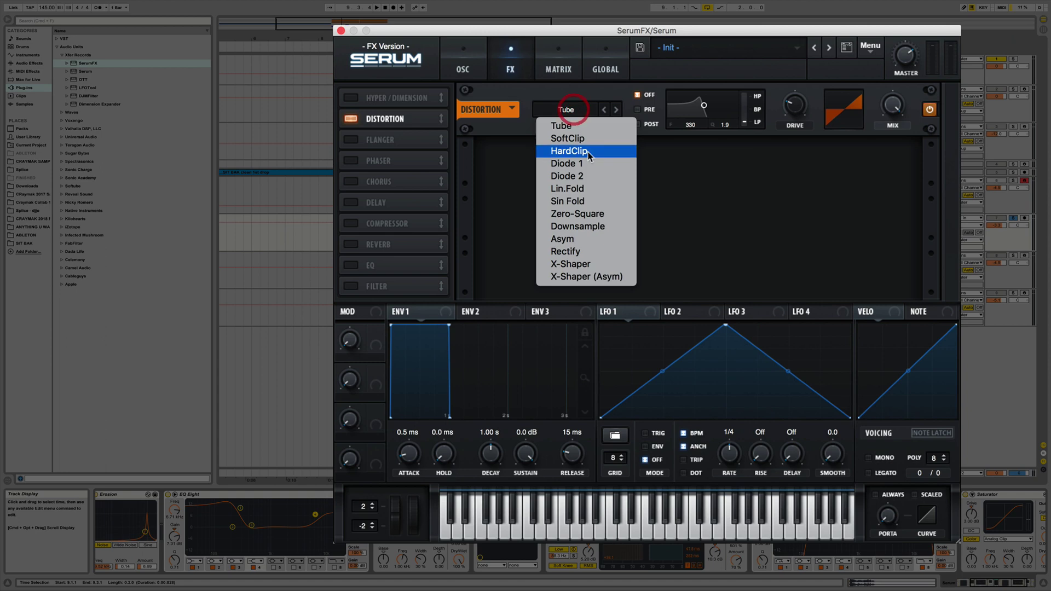
left_click(580, 227)
Step: Adjust the Downsample distortion's Mix and Drive while auditioning the bass
key("space")
left_click_drag(886, 102, 888, 130)
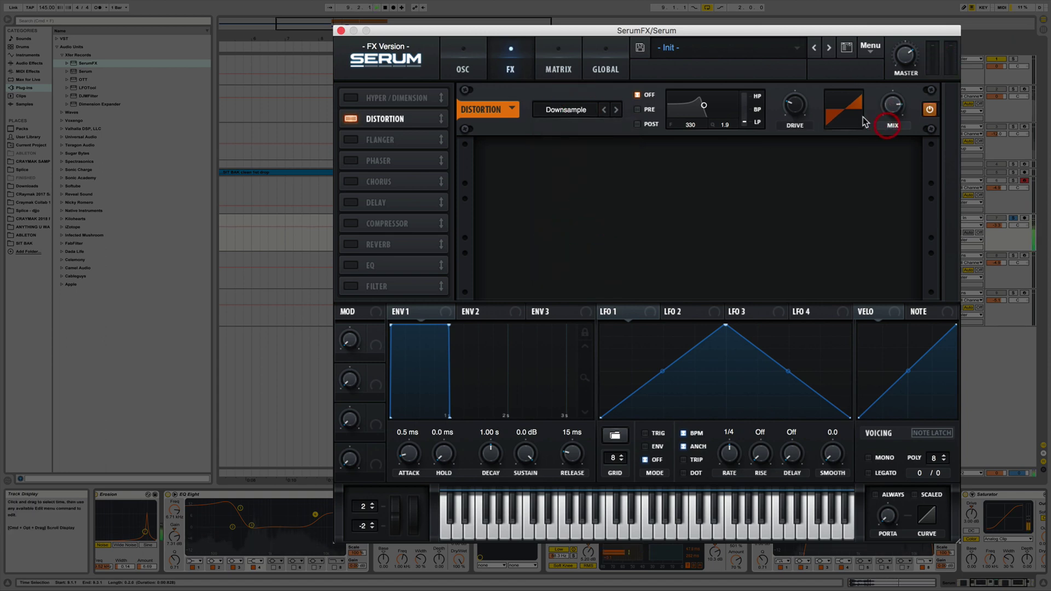
key("space")
left_click_drag(804, 107, 798, 131)
key("space")
left_click_drag(890, 103, 892, 65)
Step: Enable the SerumFX Filter and set its type to Combs
left_click(351, 287)
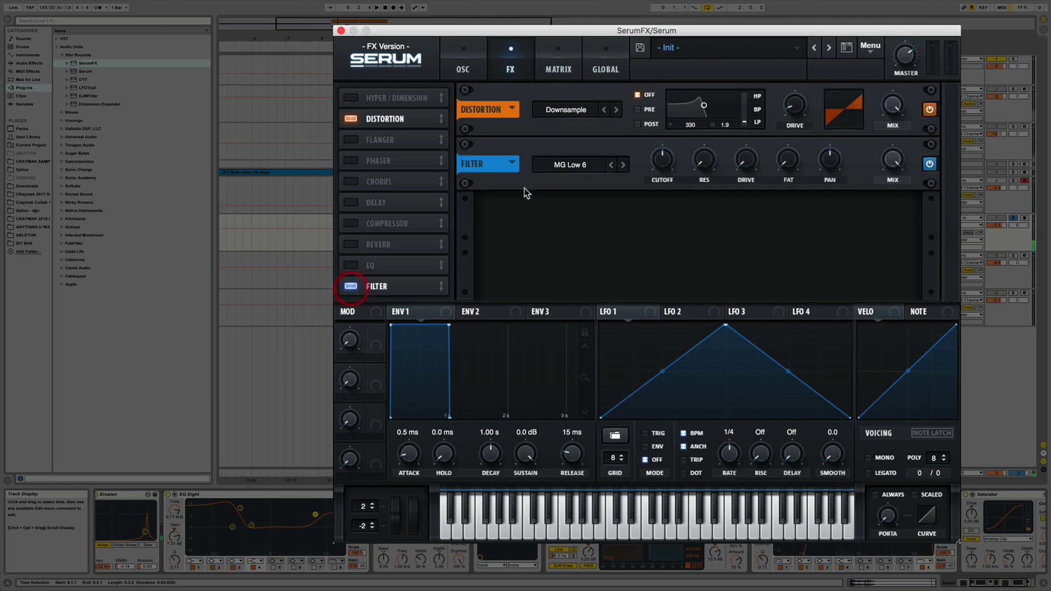
left_click(564, 164)
mouse_move(576, 213)
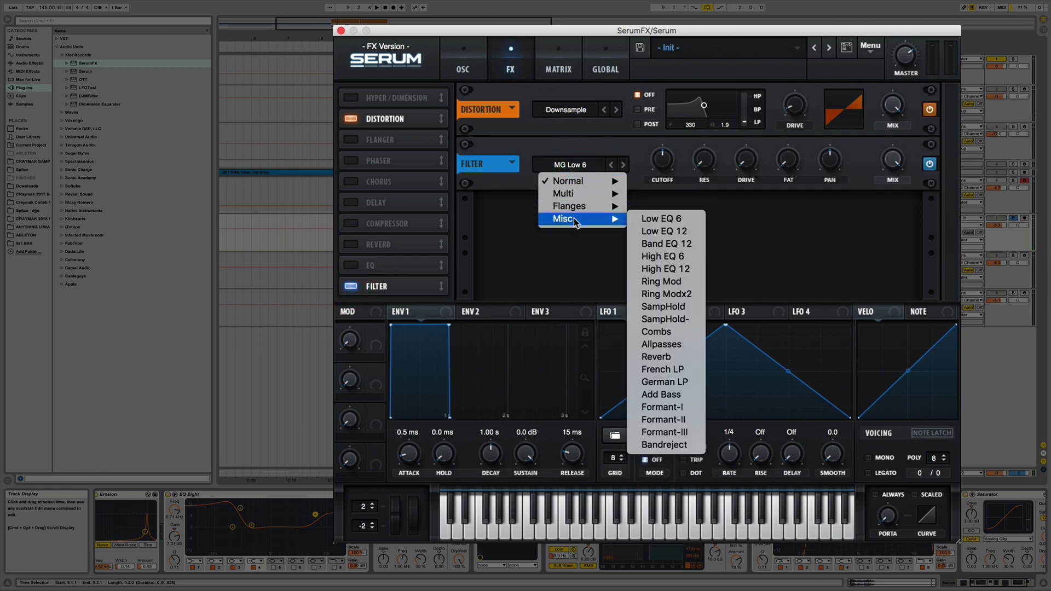
left_click(663, 325)
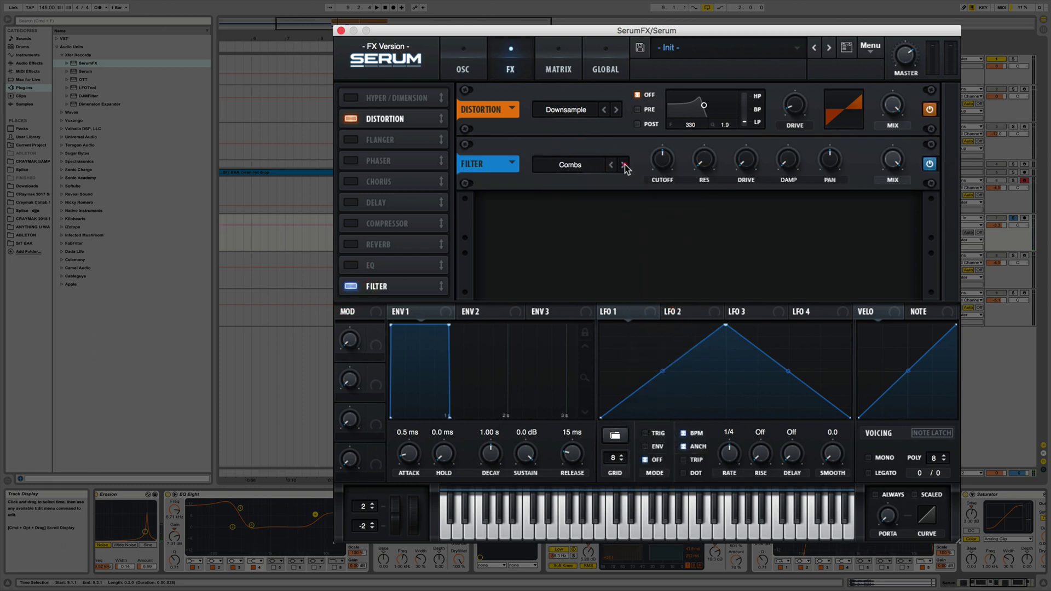
Step: Tune the Combs filter's Cutoff, Res and Damp while auditioning, and close the SerumFX window
mouse_move(675, 161)
left_mouse_down()
mouse_move(667, 186)
mouse_move(671, 168)
left_mouse_up()
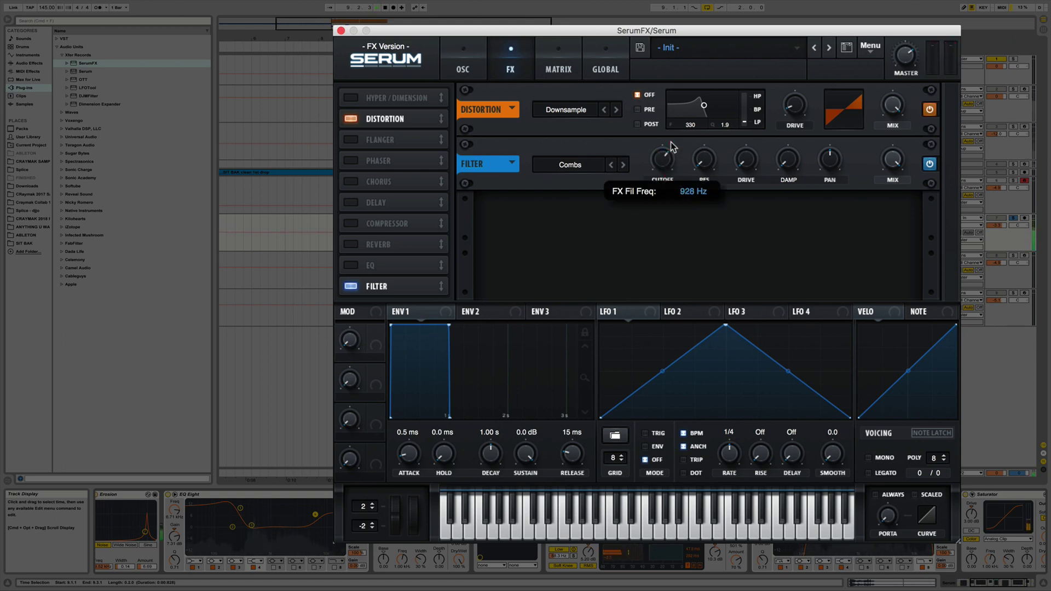
left_click_drag(704, 159, 712, 112)
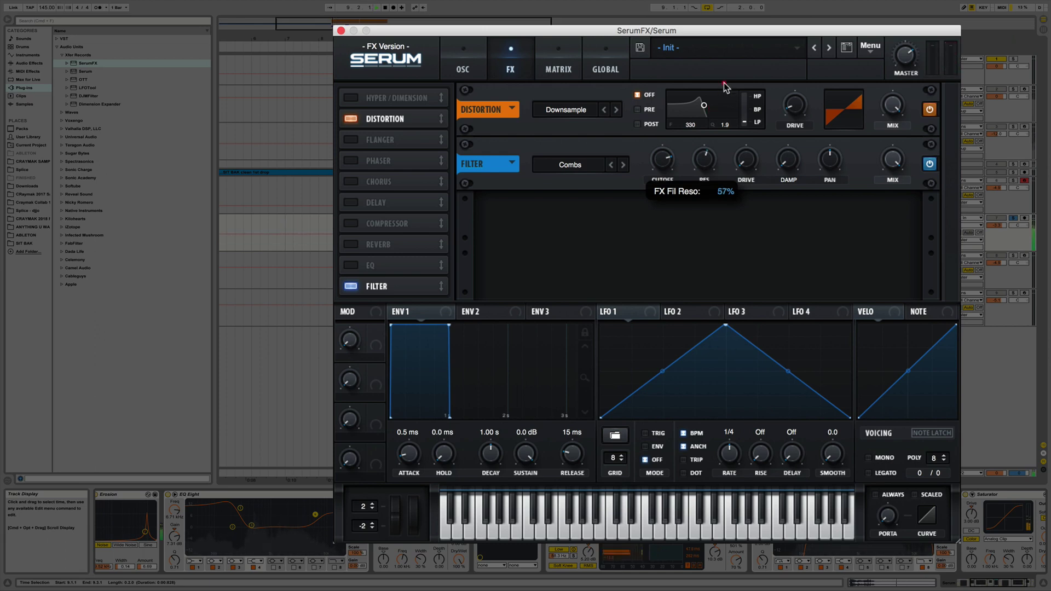
left_click_drag(787, 156, 799, 95)
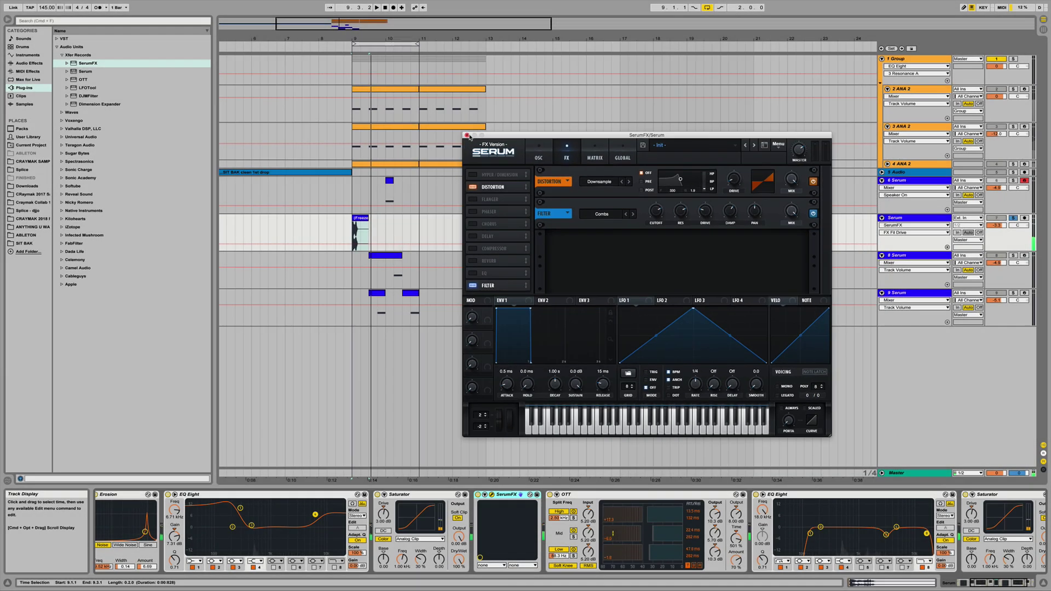
left_click(467, 135)
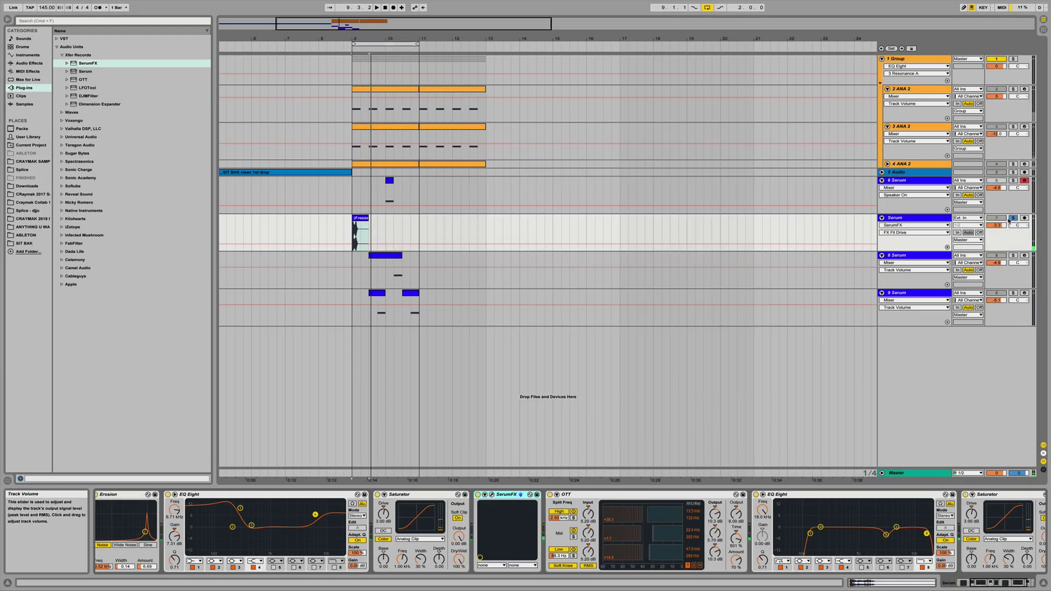
Step: Unsolo the frozen bass track, move its clip just past 9.3, and copy the 6 Serum clip to the start of bar 9
left_click_drag(350, 36, 365, 110)
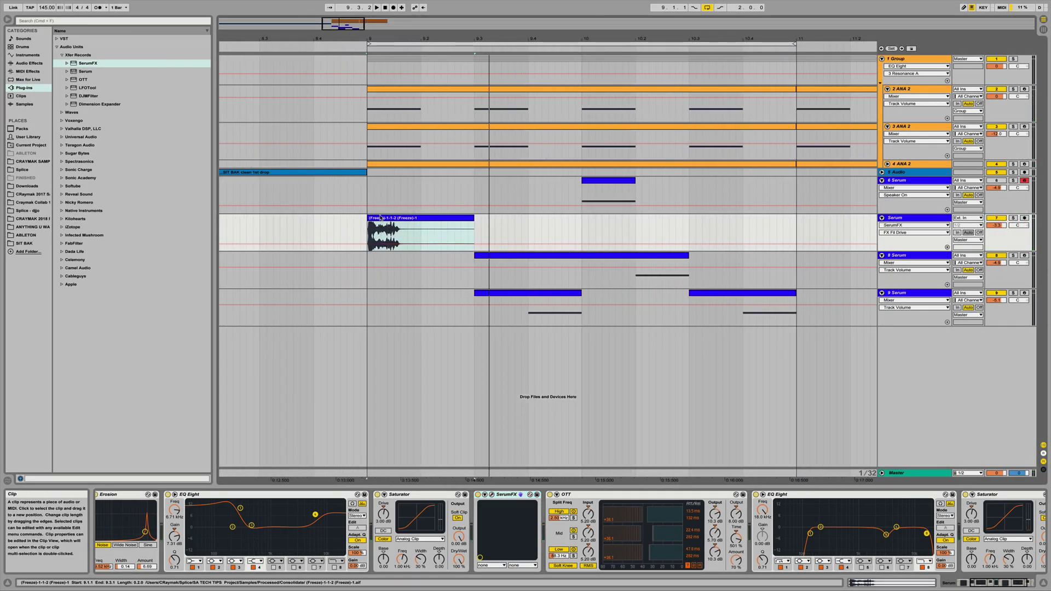
left_click_drag(380, 218, 434, 218)
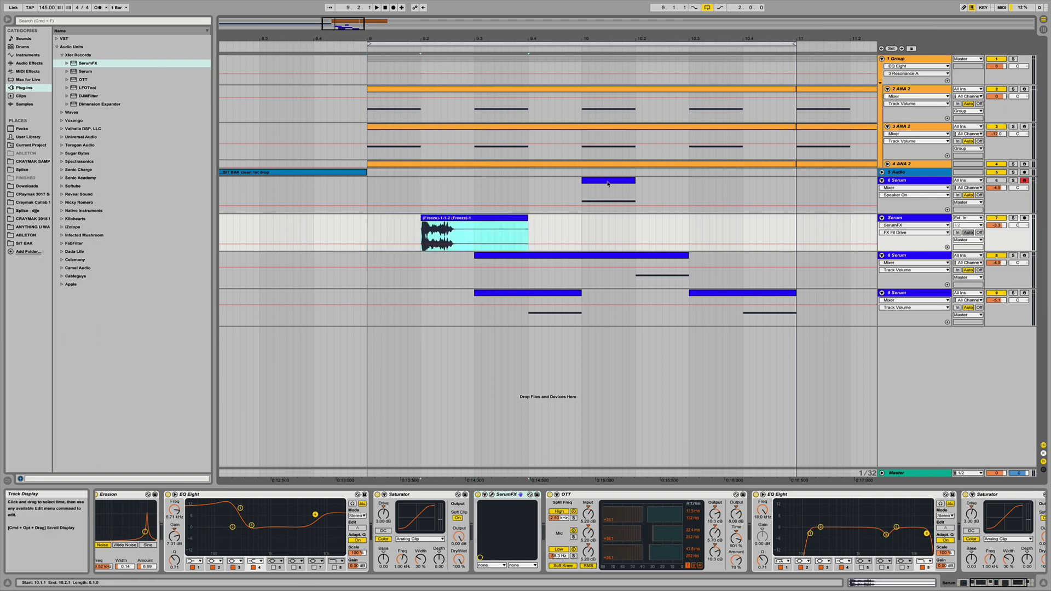
left_click_drag(608, 183, 392, 185)
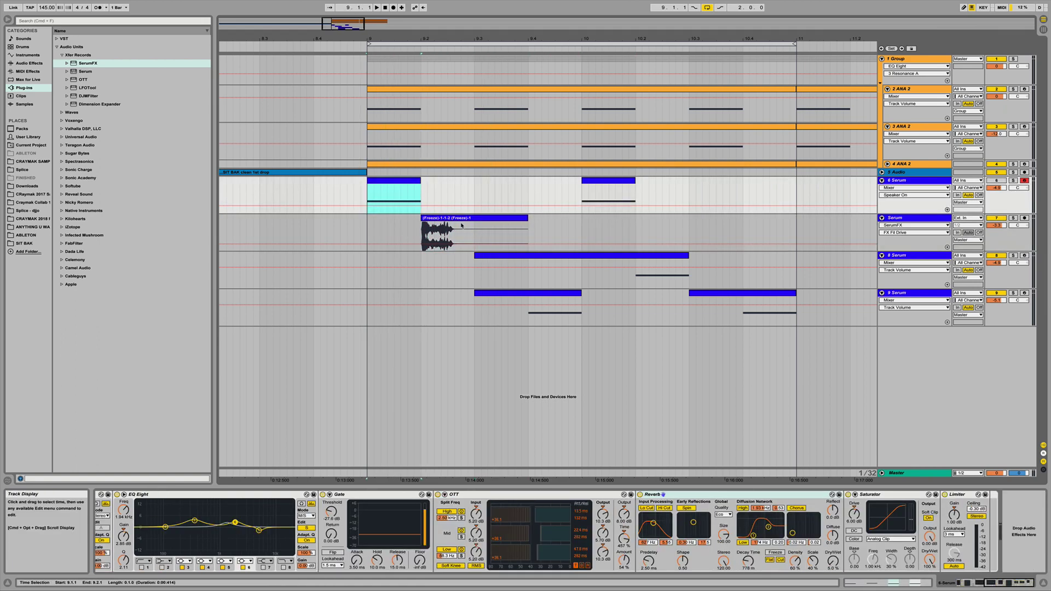
left_click_drag(456, 222, 516, 222)
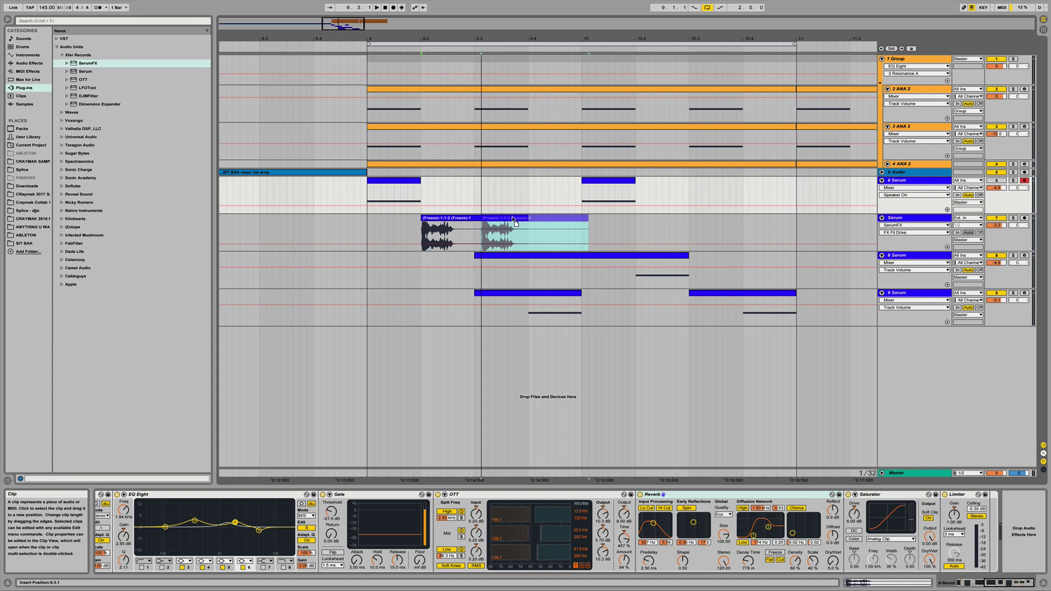
left_click(453, 228)
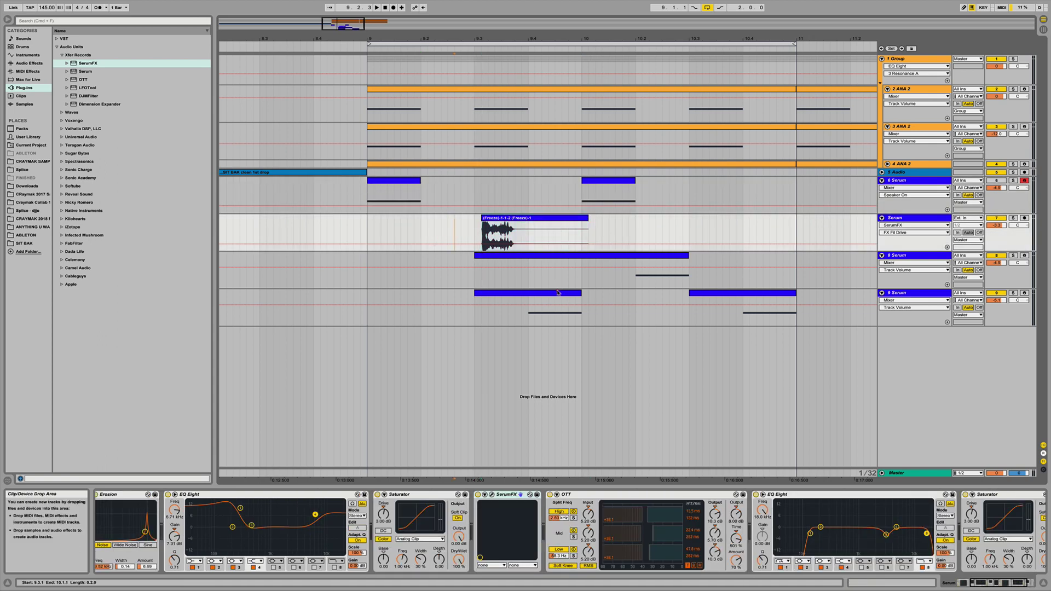
Step: Move the first 9 Serum clip to the start of bar 9 and trim its start to 9.2
left_click_drag(558, 293, 454, 301)
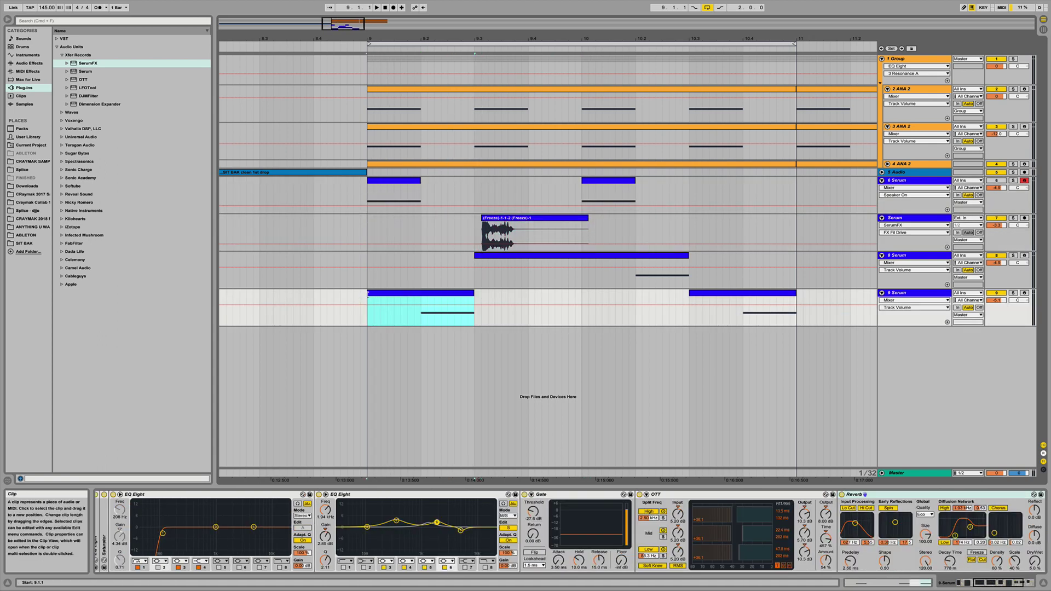
left_click_drag(367, 294, 421, 293)
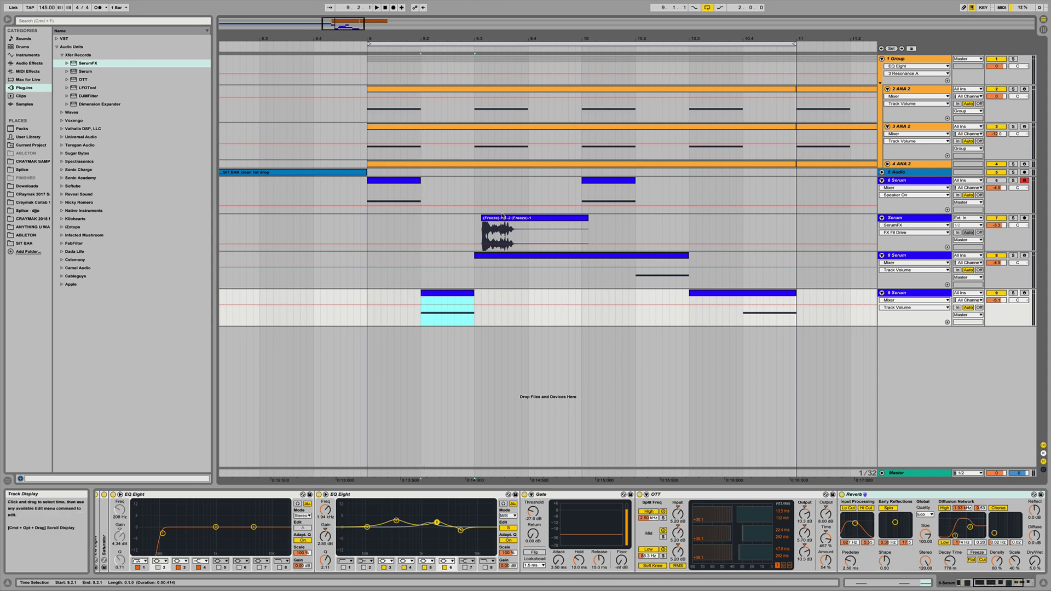
Step: Trim the end of the frozen bass clip, place a duplicate just past 9.4, and audition the drop loop
left_click_drag(589, 219, 554, 218)
key("super+d")
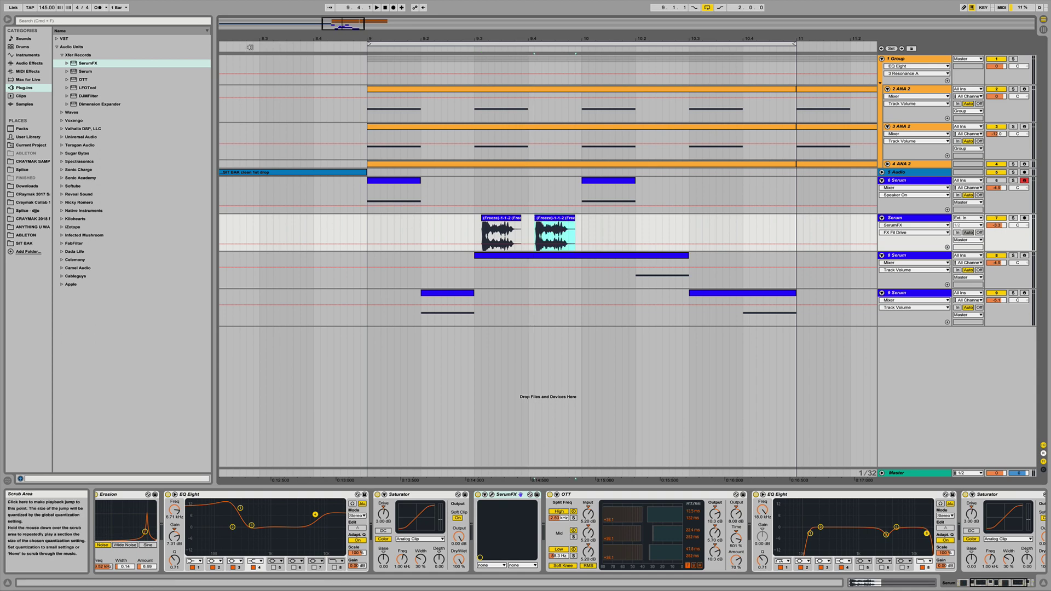
left_click(243, 40)
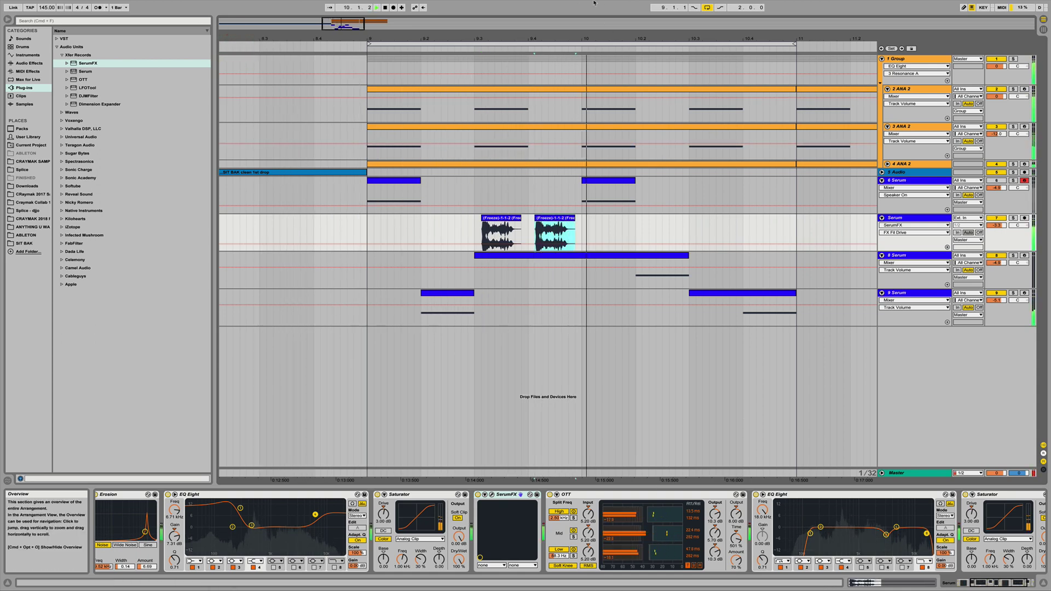
key("space")
left_click(996, 180)
left_click(399, 183)
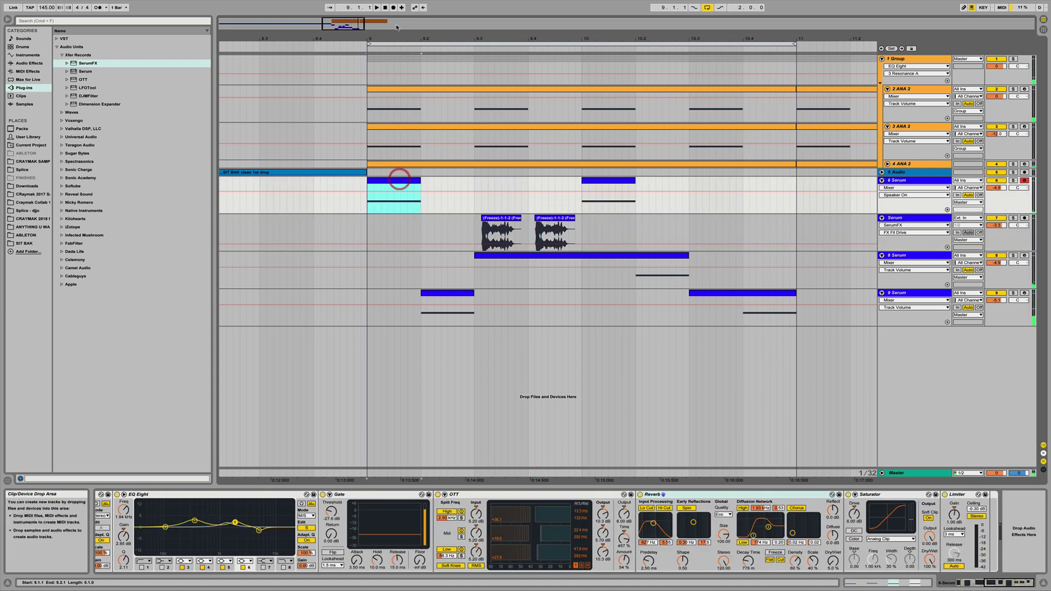
key("space")
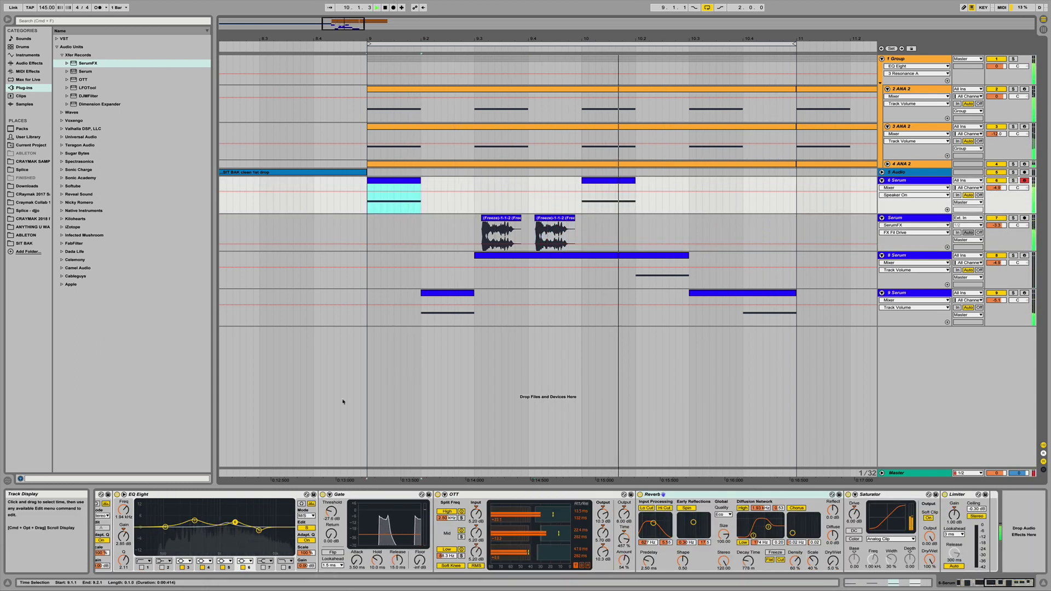
Step: Open the first frozen bass clip's sample settings and consolidate the clip
left_click(499, 225)
scroll(498, 221, "up", 5)
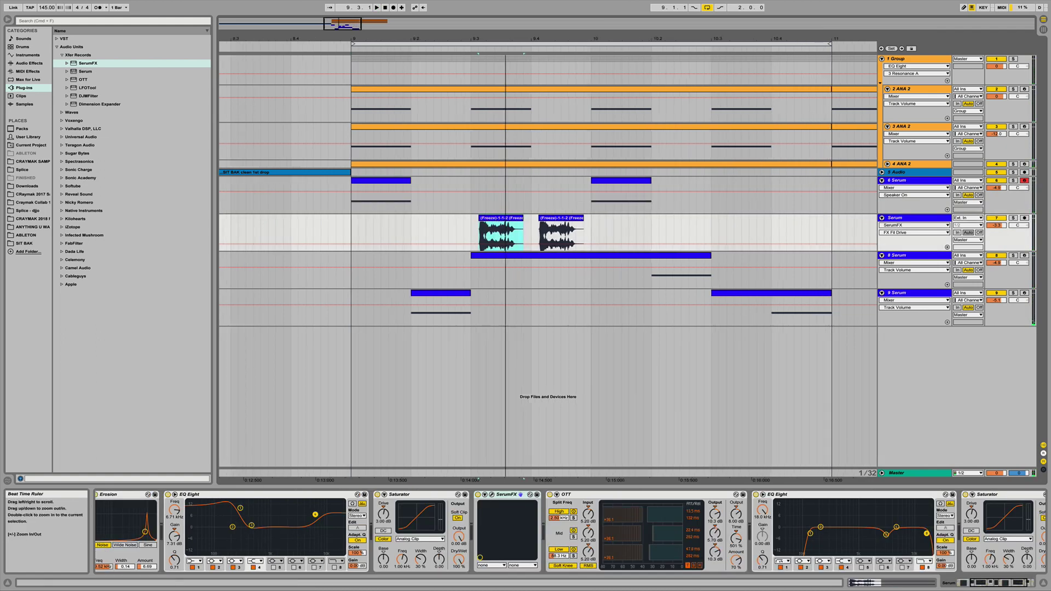
double_click(487, 218)
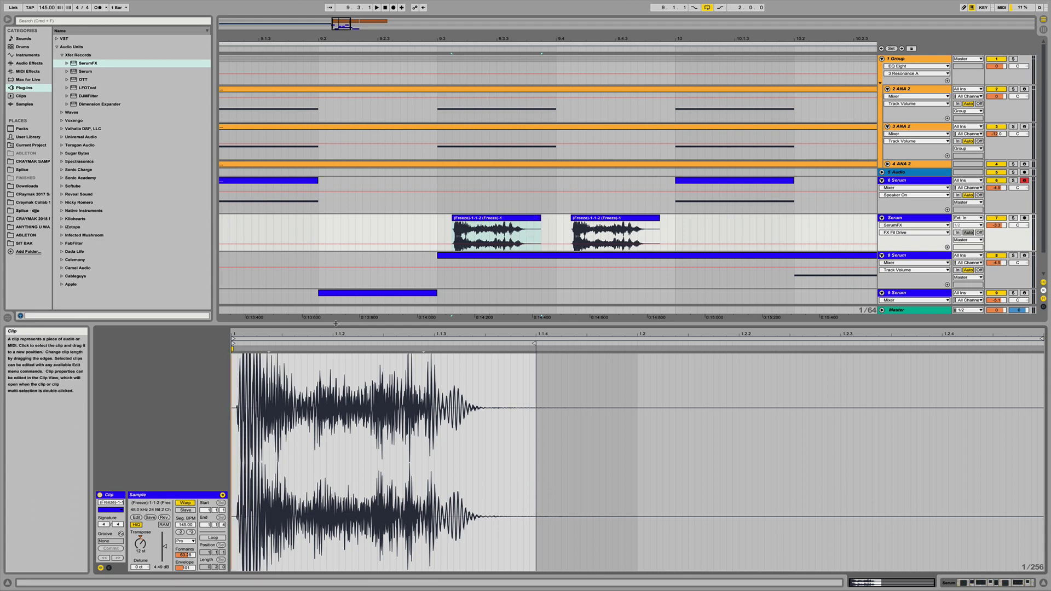
left_click(495, 217)
right_click(494, 218)
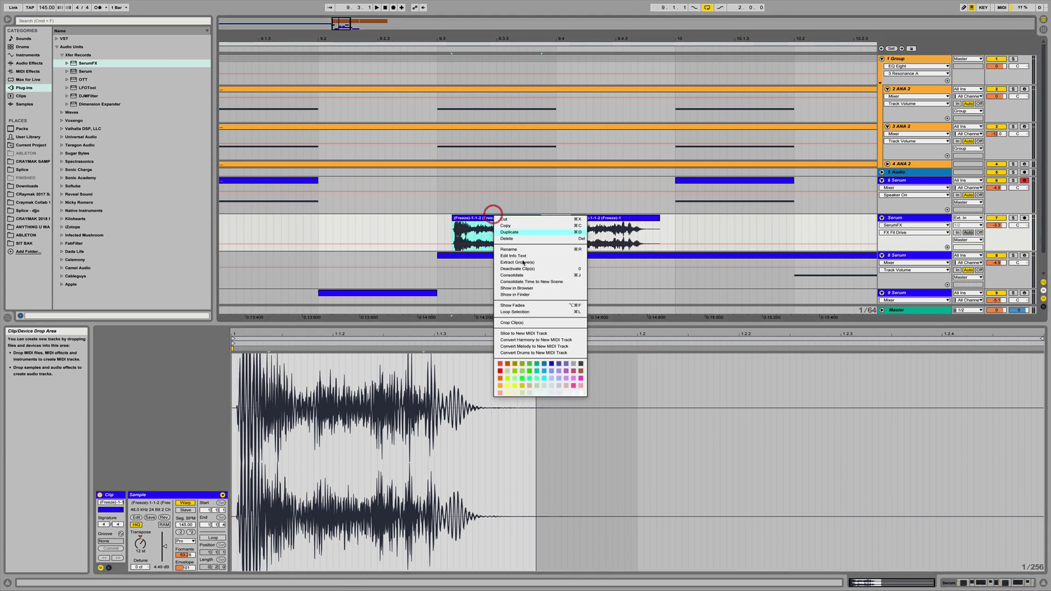
left_click(513, 275)
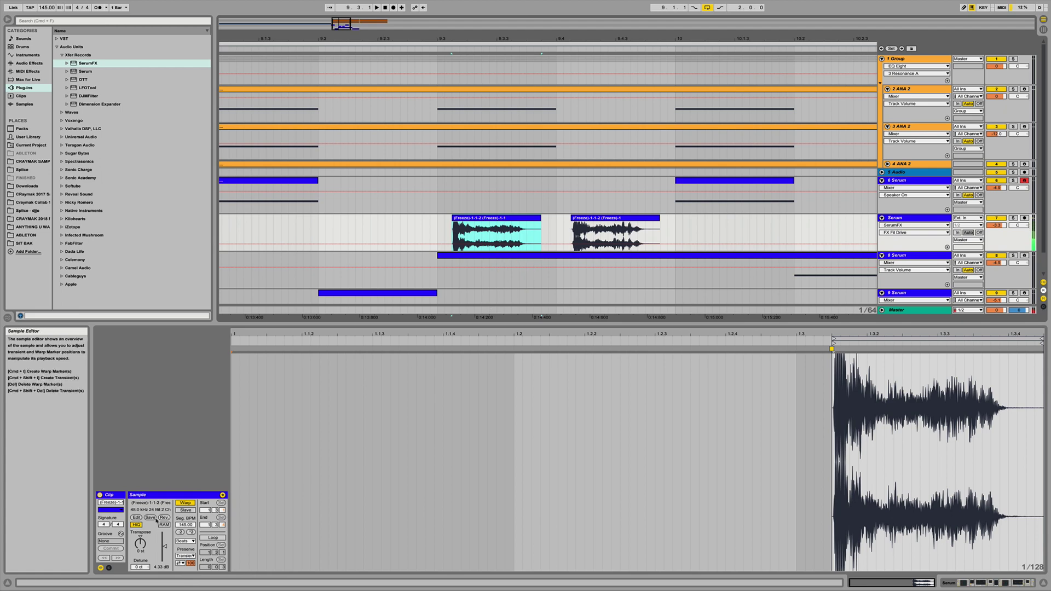
Step: Try halving the consolidated clip's segment BPM, audition it, and revert the change
left_click(180, 532)
key("space")
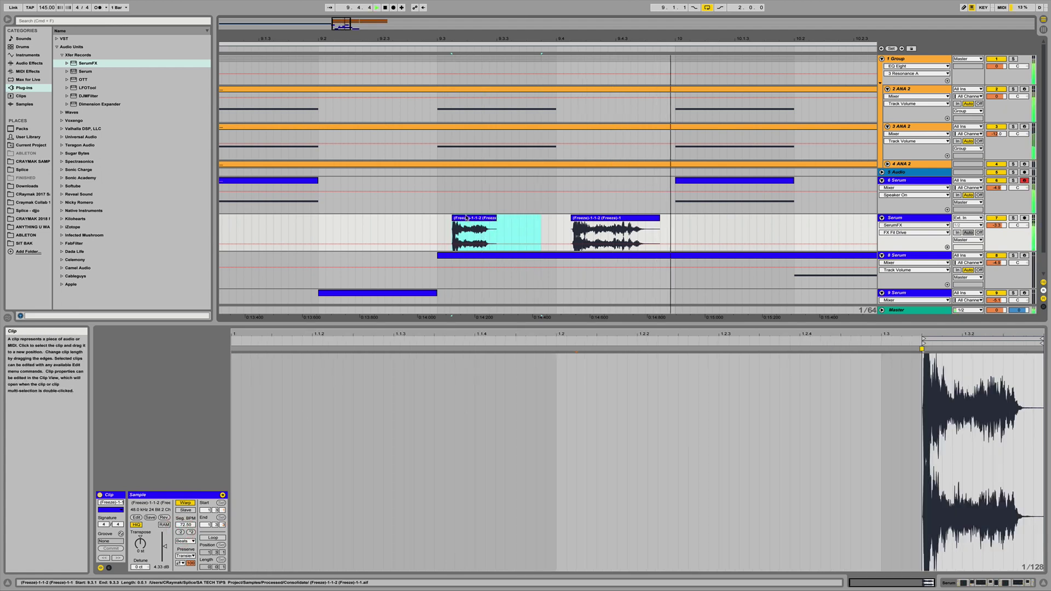
left_click(190, 532)
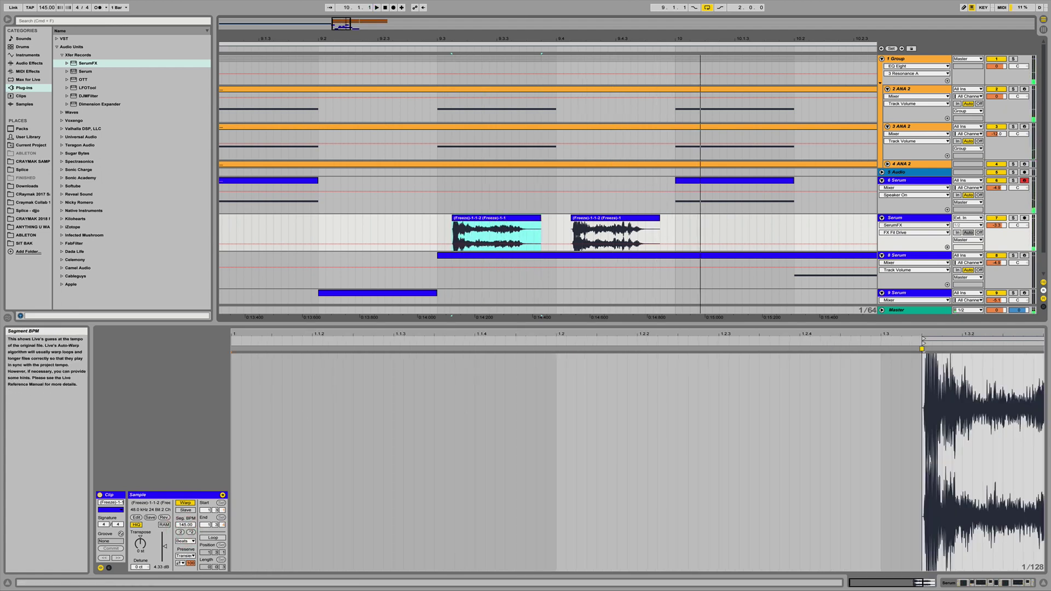
Step: Raise the consolidated clip's segment BPM to stretch it, set its warp mode to Complex, and audition it
left_click_drag(185, 525, 185, 504)
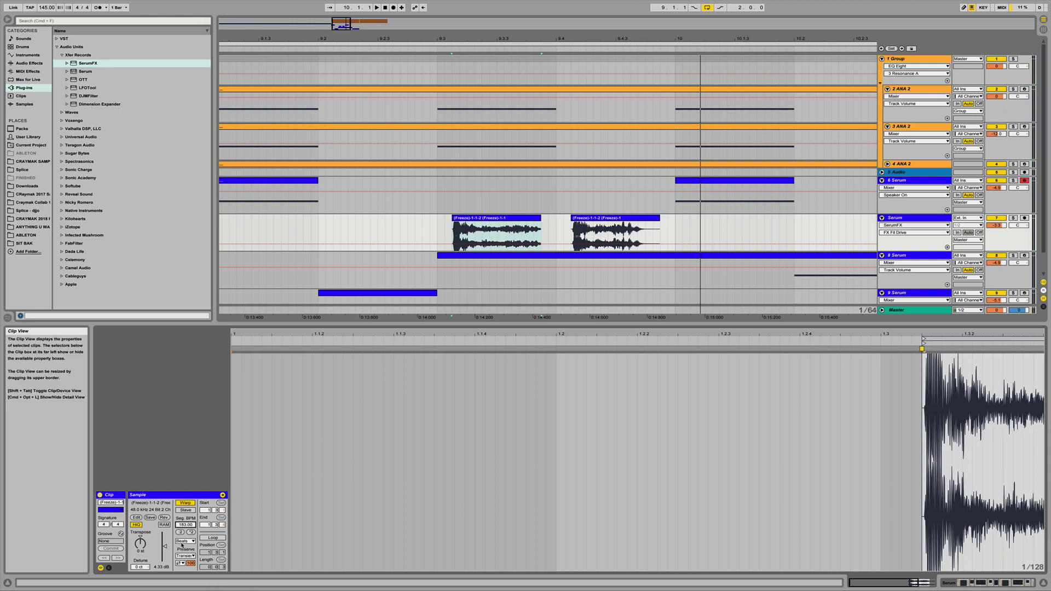
left_click(183, 540)
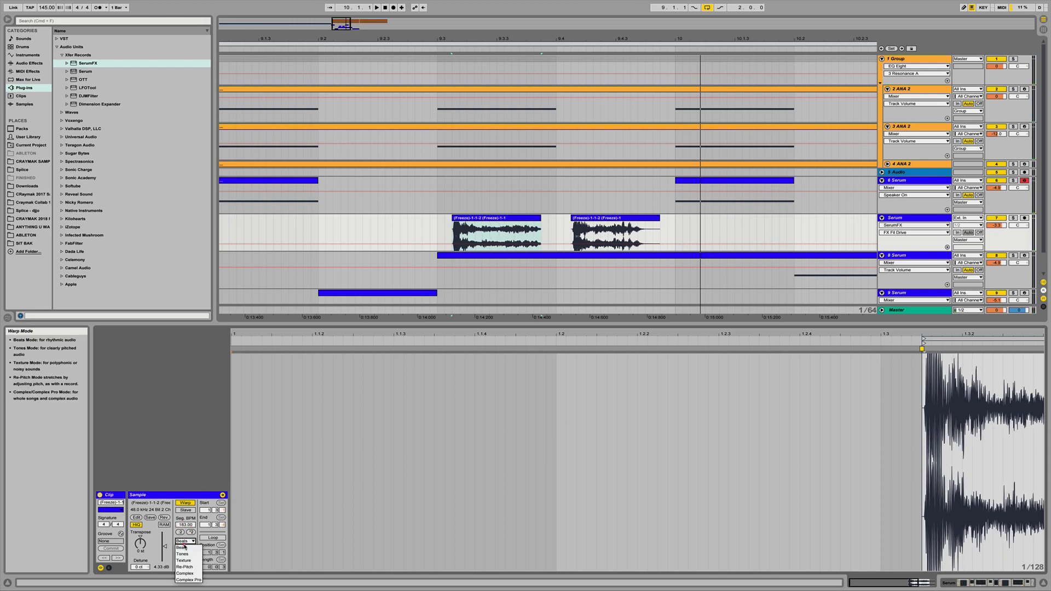
left_click(182, 572)
key("space")
Step: Extend the end of the first frozen bass hit to 9.4 and try a copy of it over the second hit
mouse_move(541, 217)
left_mouse_down()
mouse_move(565, 218)
mouse_move(556, 219)
left_mouse_up()
left_click(608, 218)
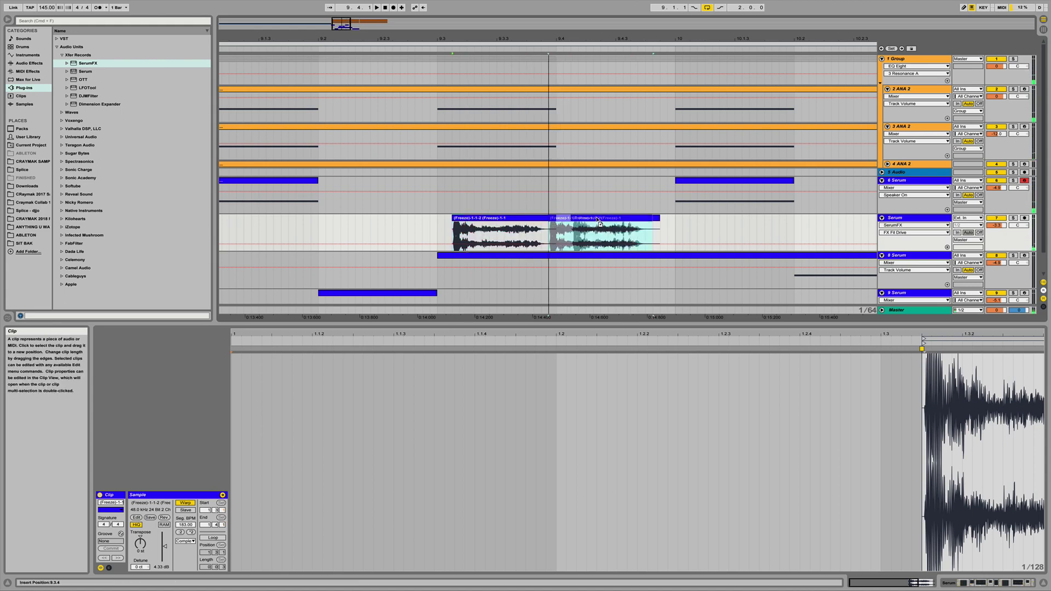
left_click(504, 218)
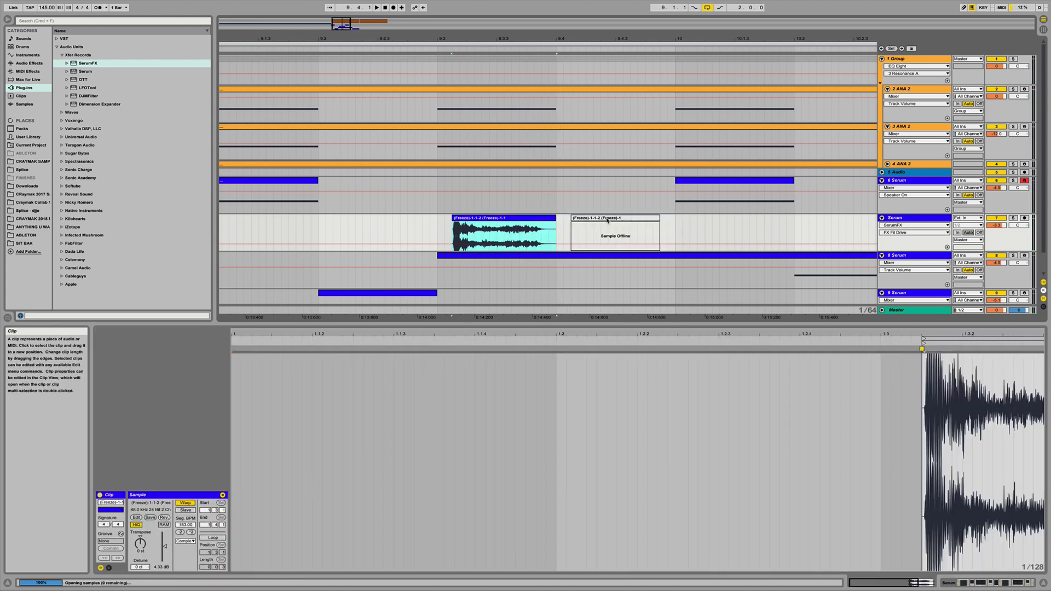
left_click(581, 220)
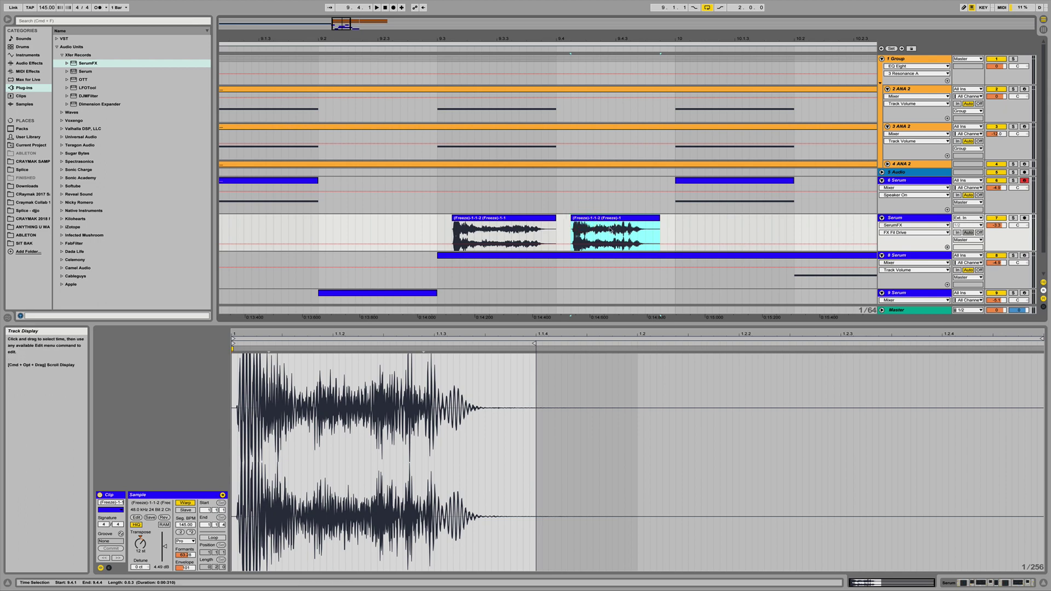
left_click(431, 219)
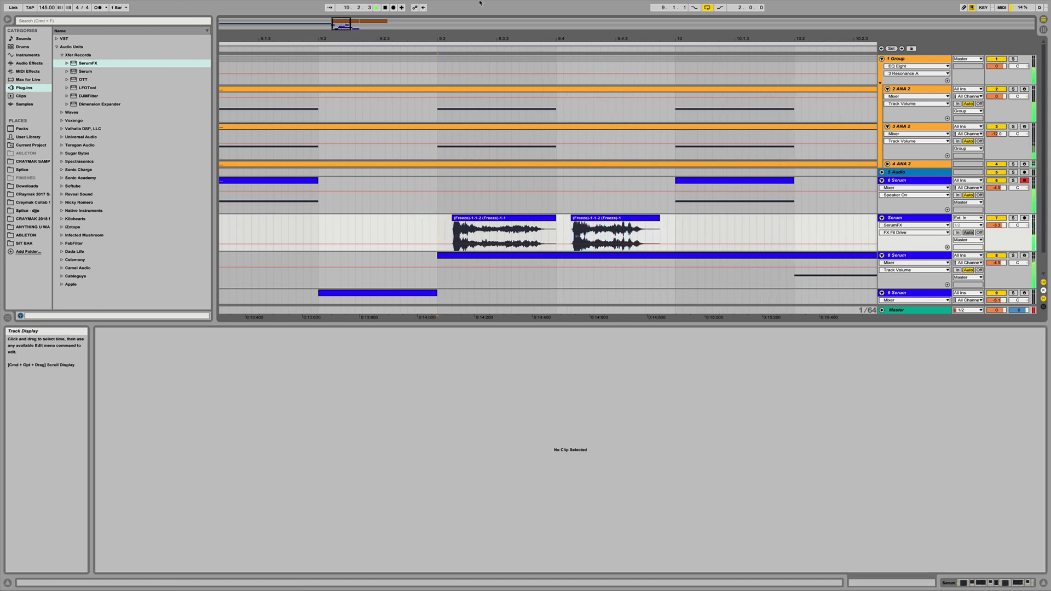
Step: Play from before the drop and lower the frozen Serum track's volume to about -4.2 dB
left_click_drag(553, 38, 553, 10)
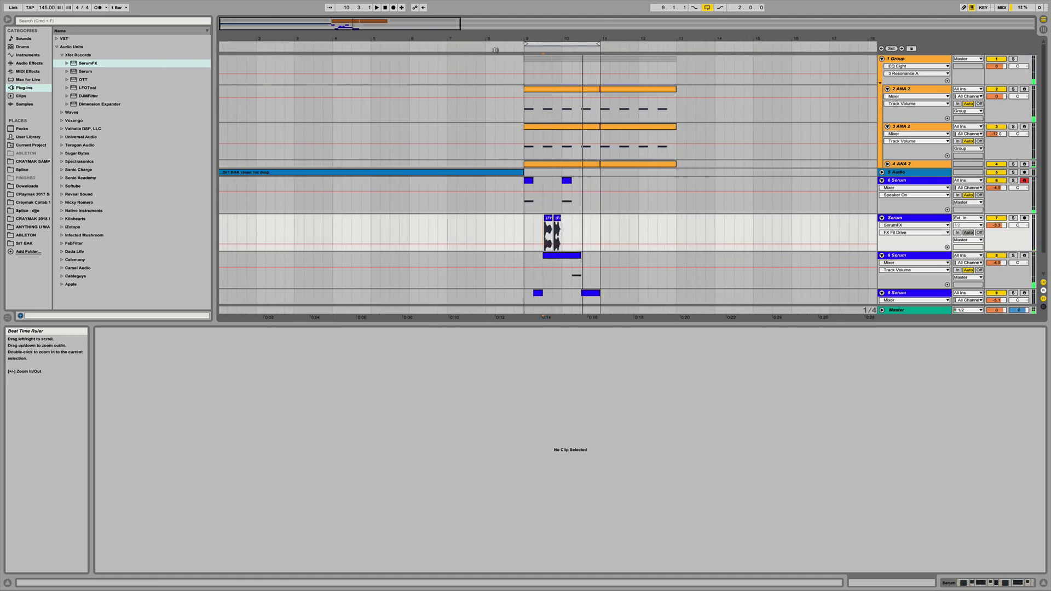
left_click(388, 41)
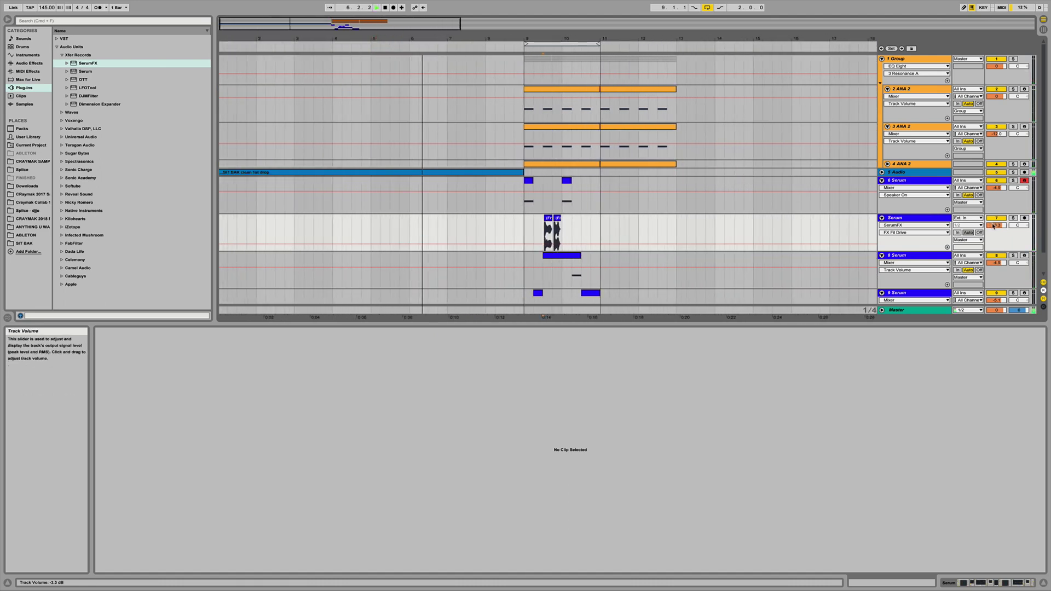
left_click_drag(997, 225, 996, 229)
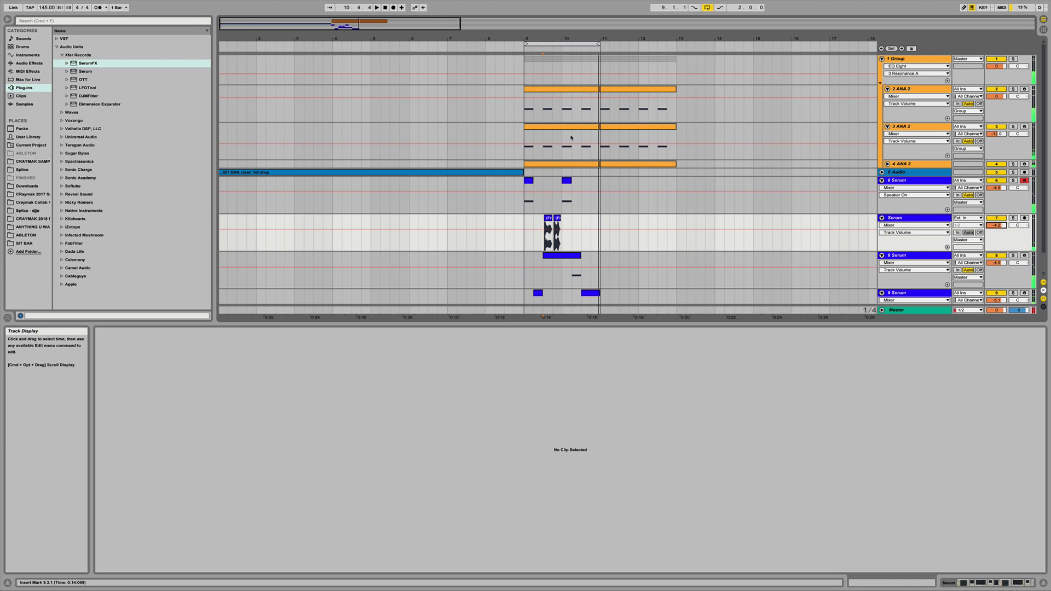
Step: Delete the 6 Serum clip at bar 10 and duplicate the two frozen bass hits just after bar 10
left_click_drag(570, 38, 569, 178)
left_click(550, 180)
key("Delete")
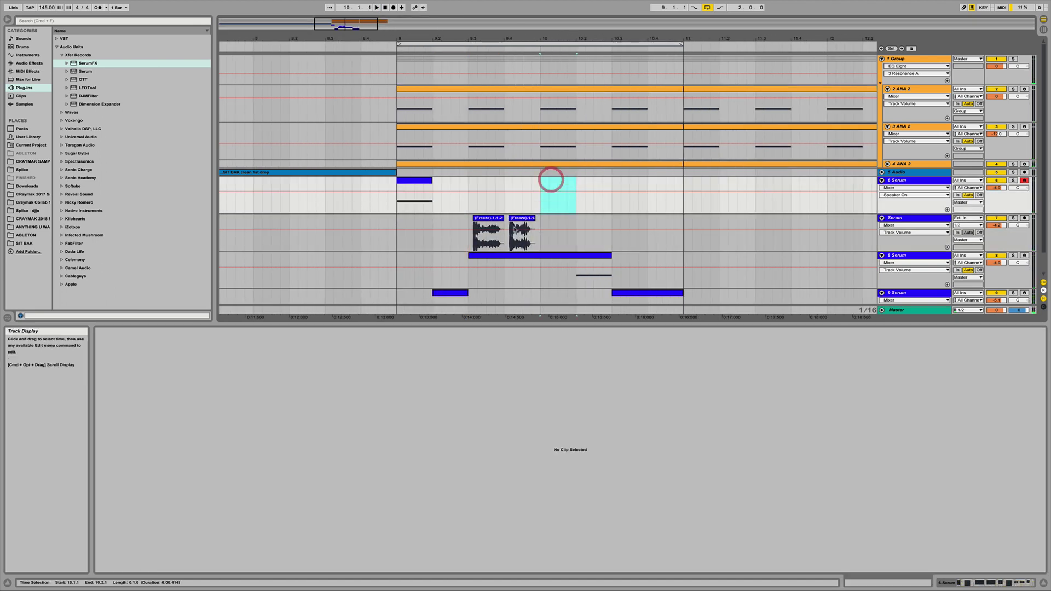
left_click_drag(491, 219, 591, 221)
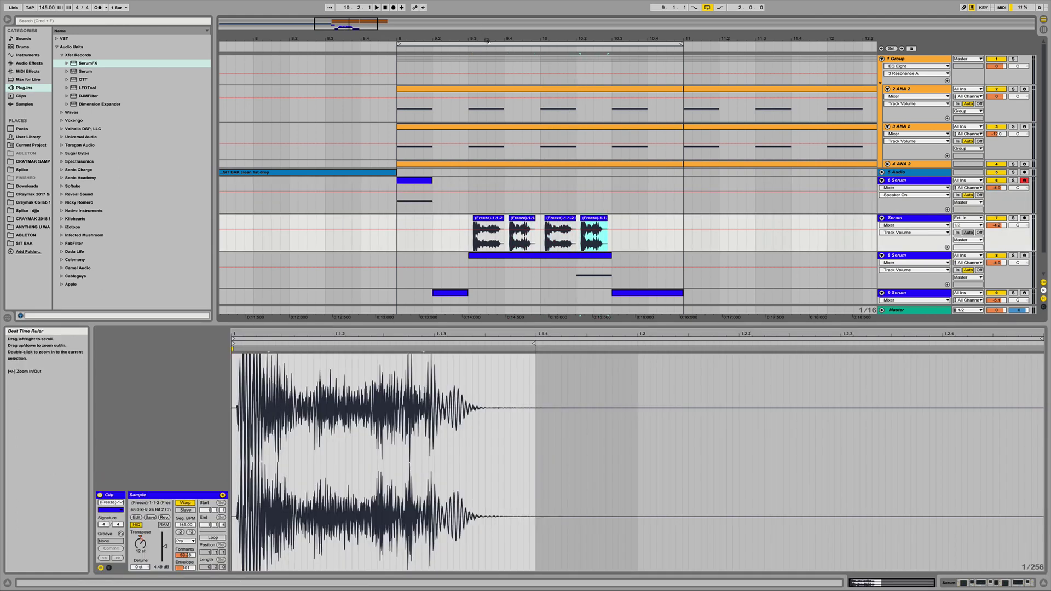
Step: Place a duplicate of the second frozen hit at 9.4.3, halve its segment BPM to 72.50, and audition it
left_click_drag(488, 39, 488, 104)
left_click_drag(595, 37, 596, 13)
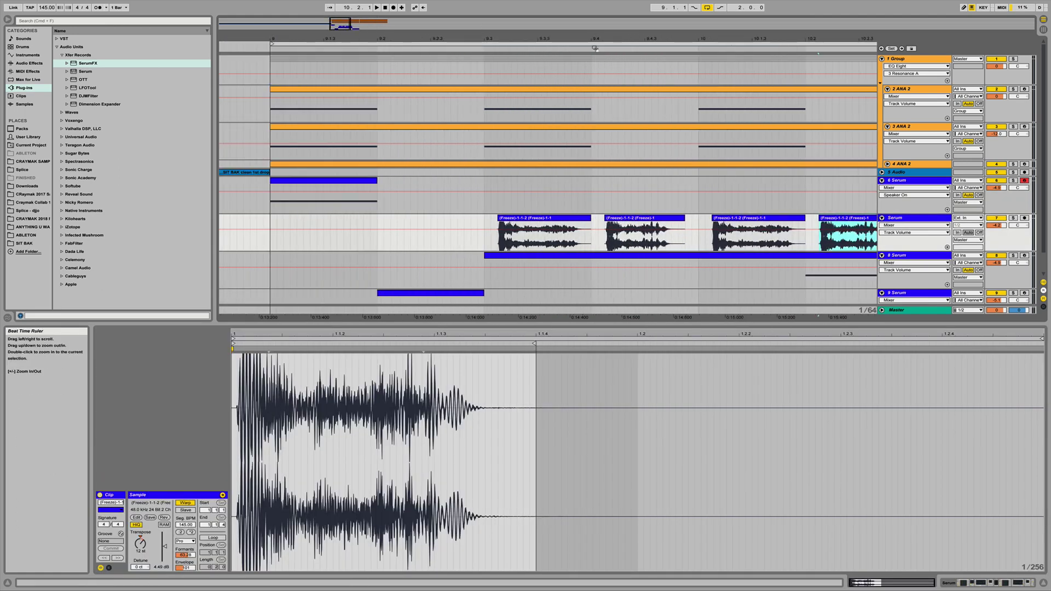
left_click(625, 221)
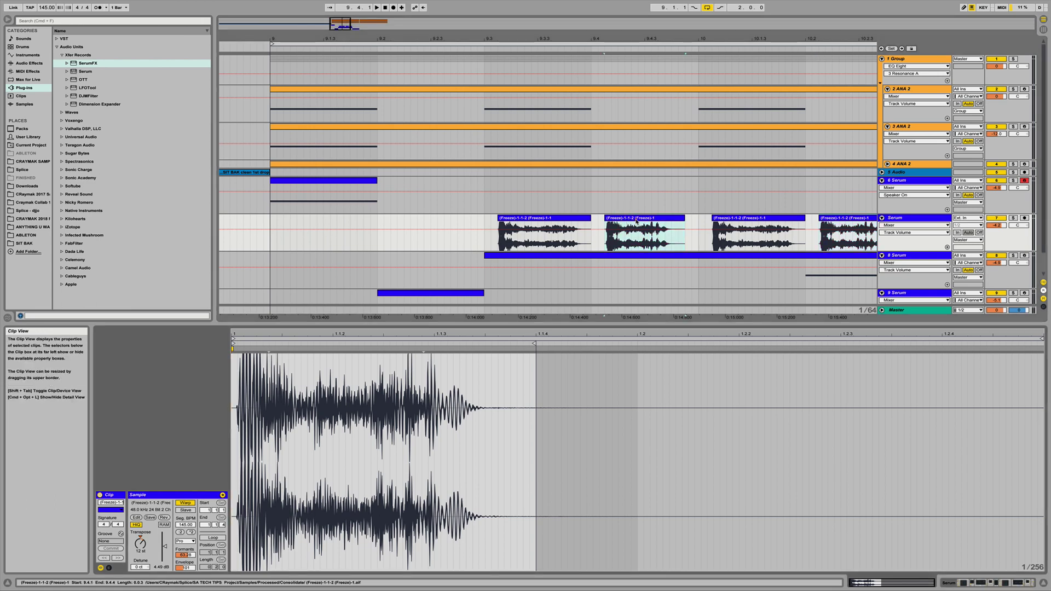
left_click_drag(628, 221, 666, 221)
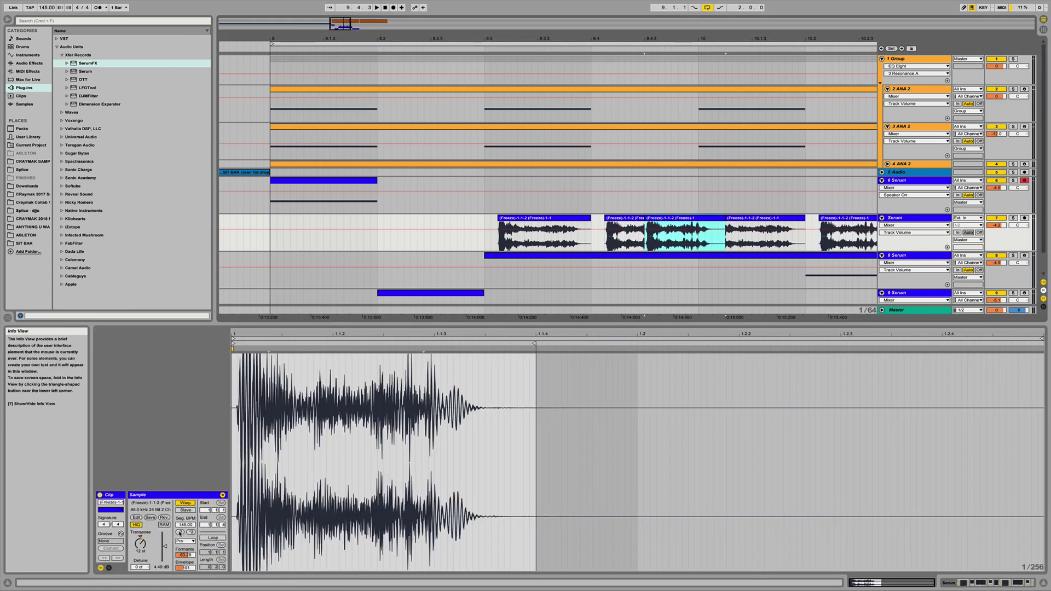
left_click(180, 532)
key("space")
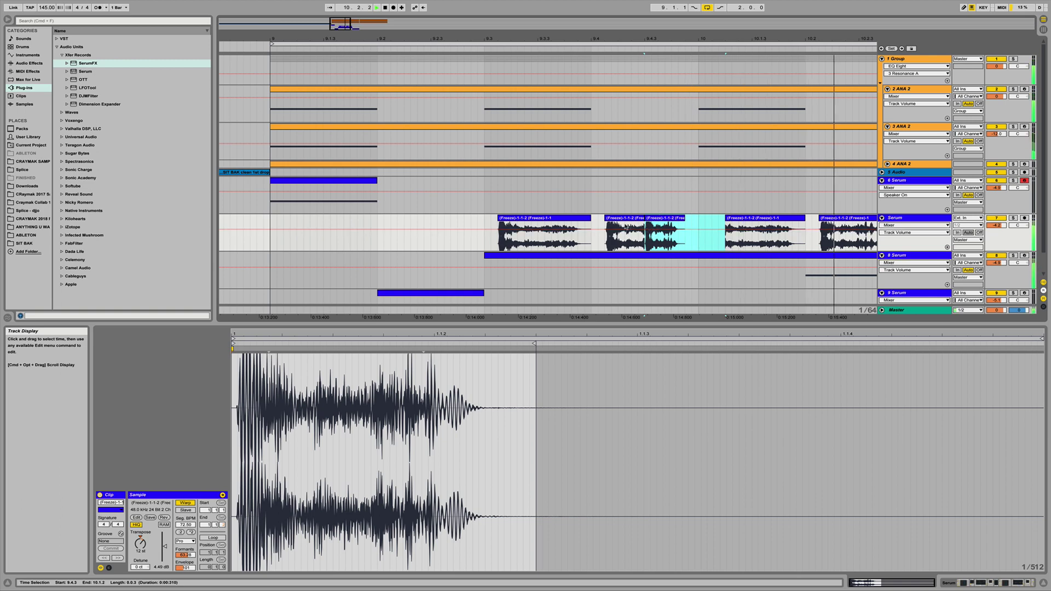
Step: Trim the end of the second frozen hit to 9.4.2 and audition the result
left_click(546, 218)
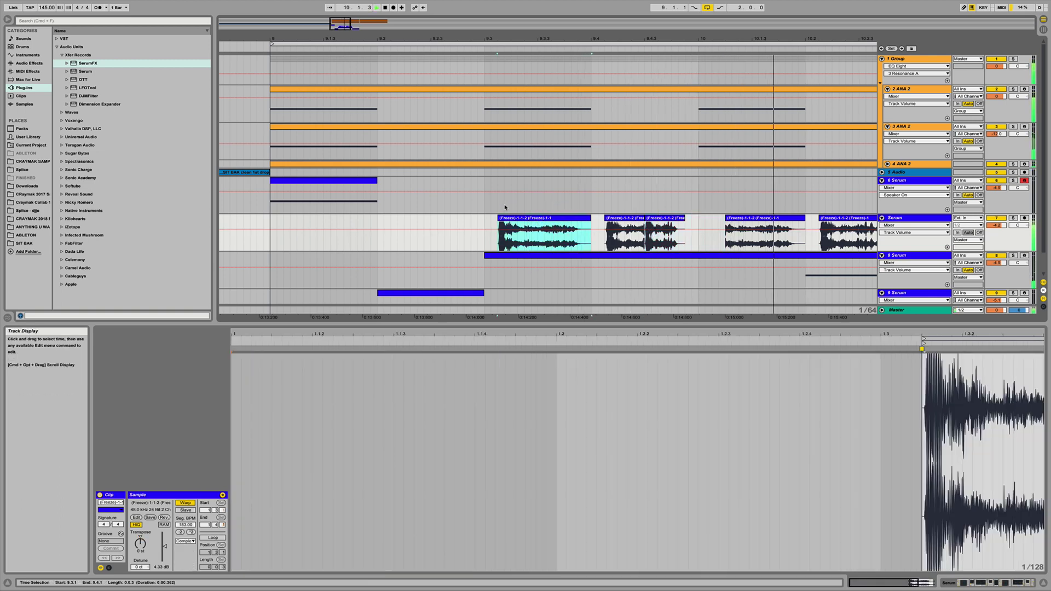
left_click_drag(643, 218, 637, 218)
key("space")
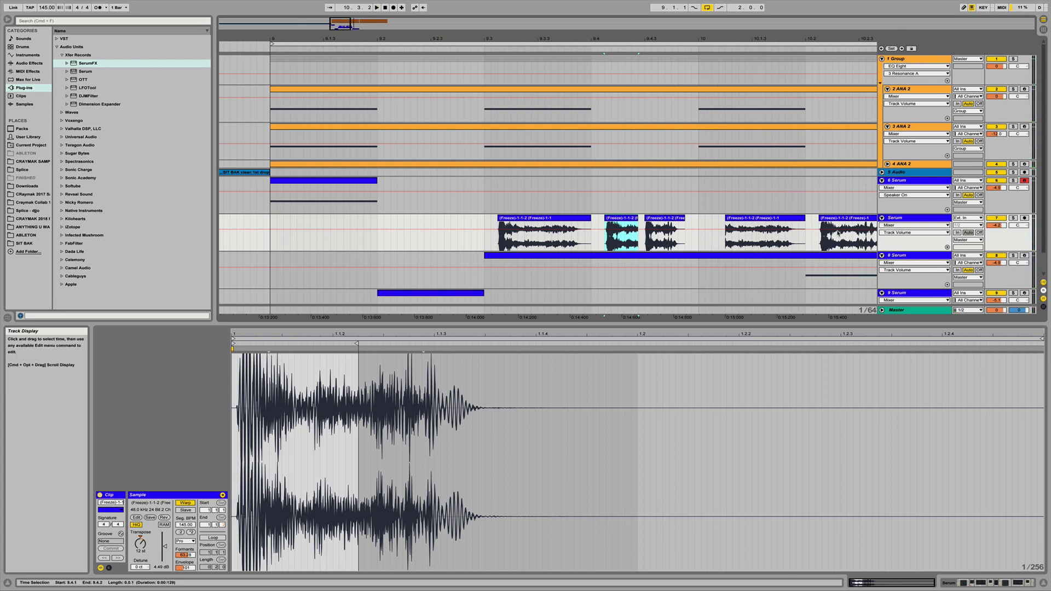
Step: Show the frozen track's fades, give the second hit a short fade-out, and extend its end to 9.4.3
left_click(912, 225)
left_click(895, 239)
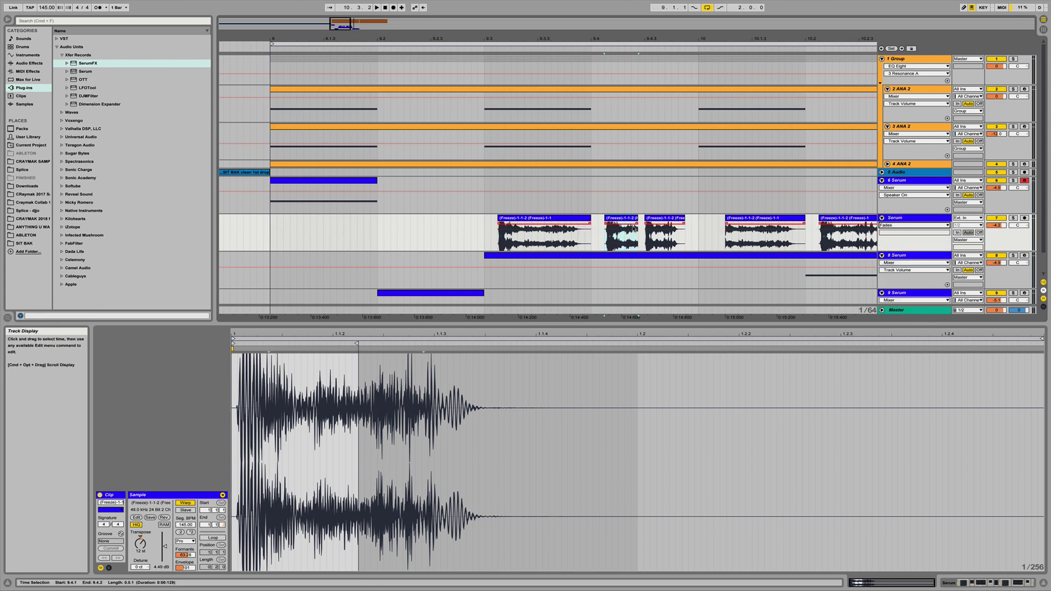
left_click(635, 222)
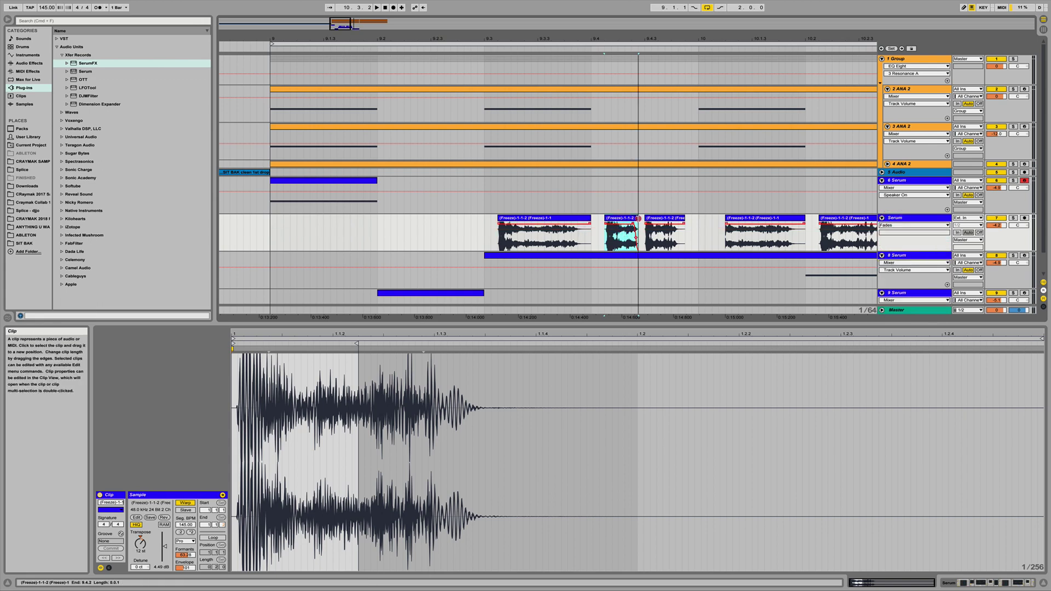
left_click(484, 219)
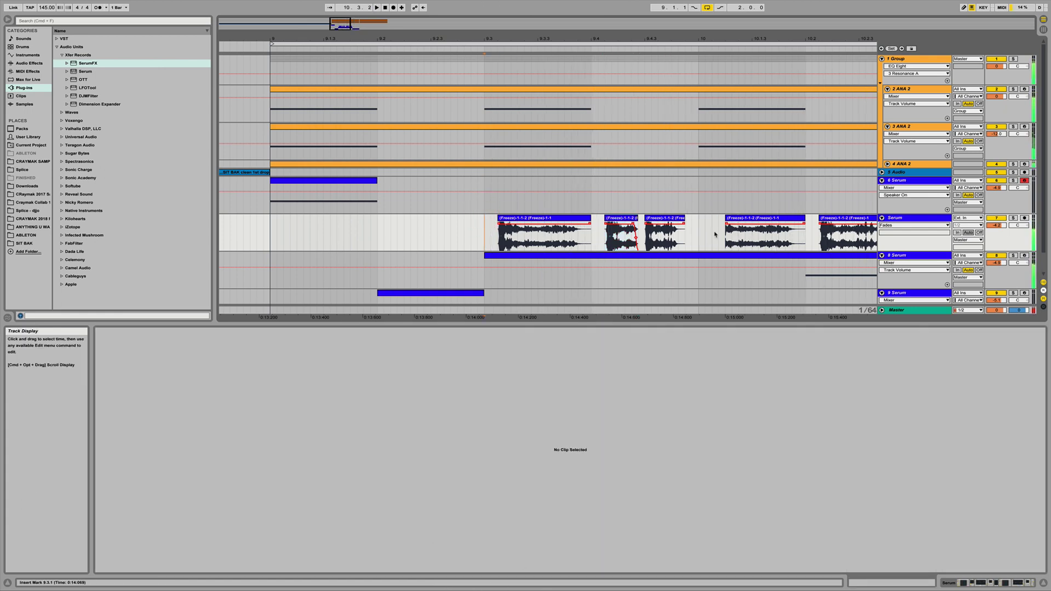
left_click_drag(637, 218, 645, 216)
key("space")
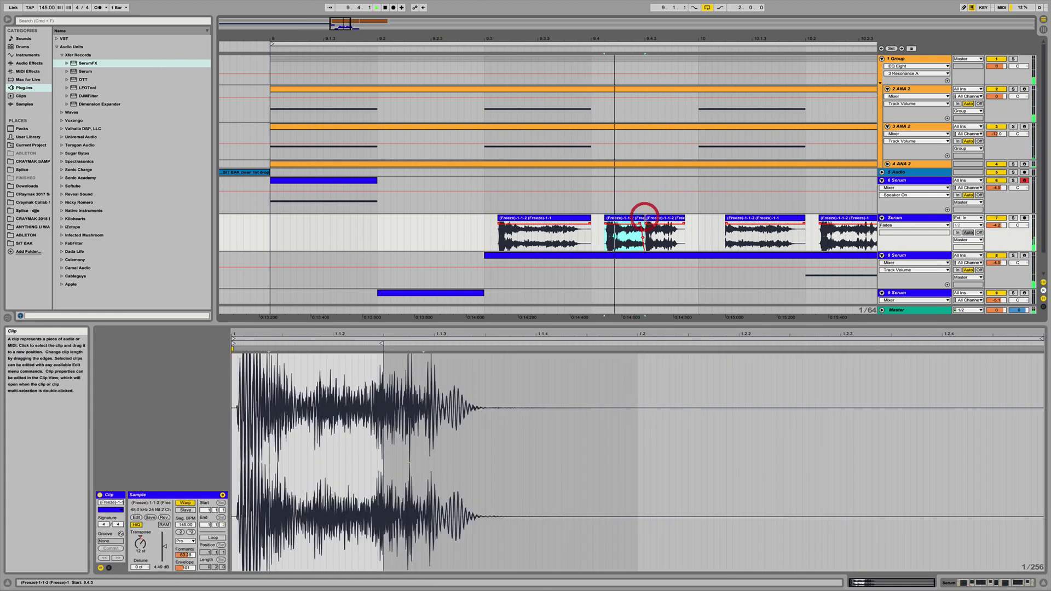
Step: Reverse the half-tempo hit at 9.4.3, reposition its audio to finish at bar 10, and audition it
left_click(673, 216)
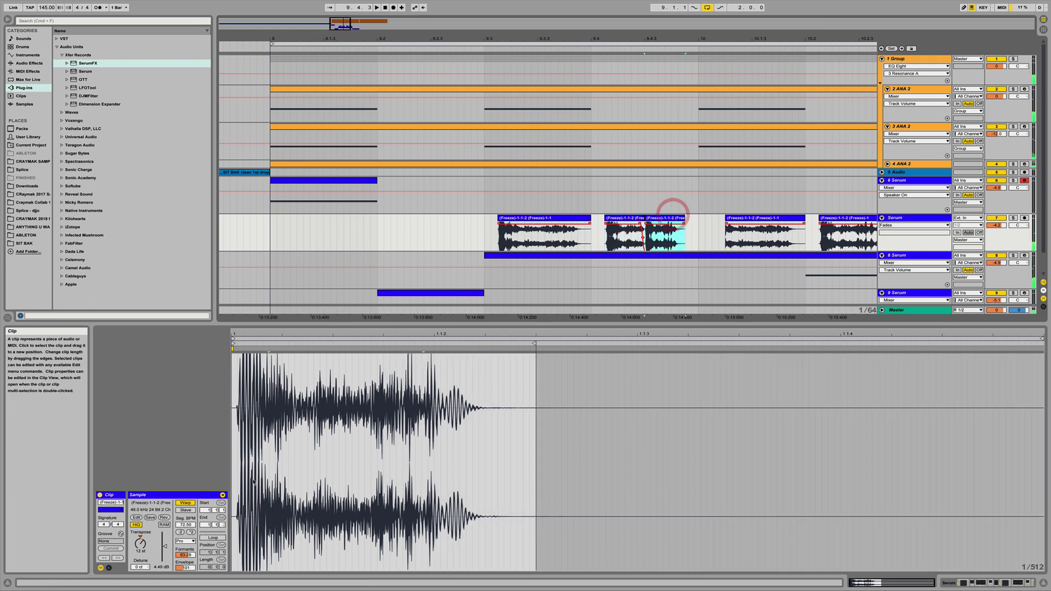
left_click(180, 532)
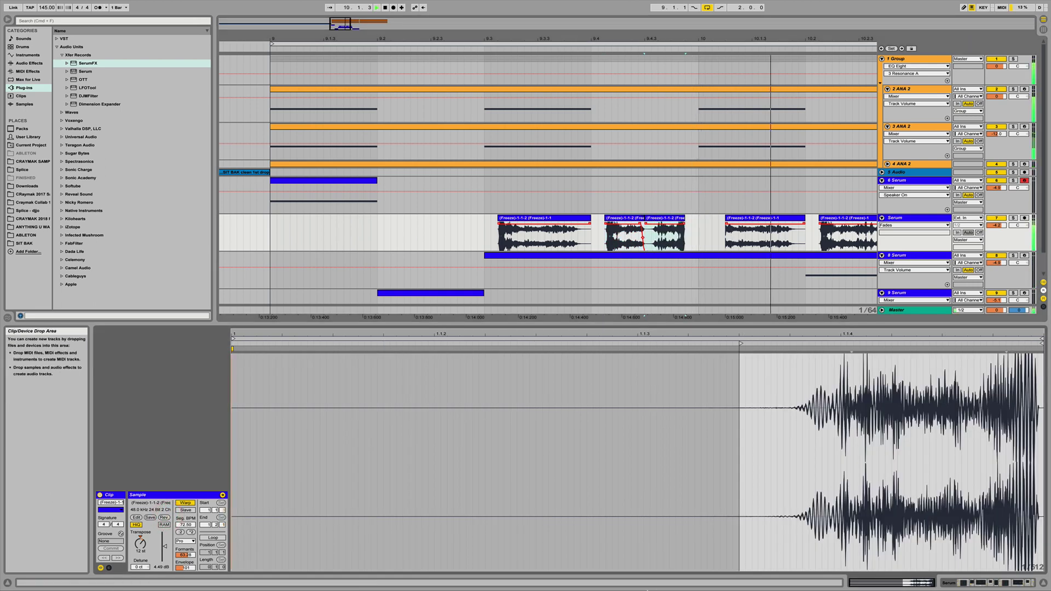
left_click_drag(671, 218, 645, 218)
left_click(631, 218)
key("space")
key("space")
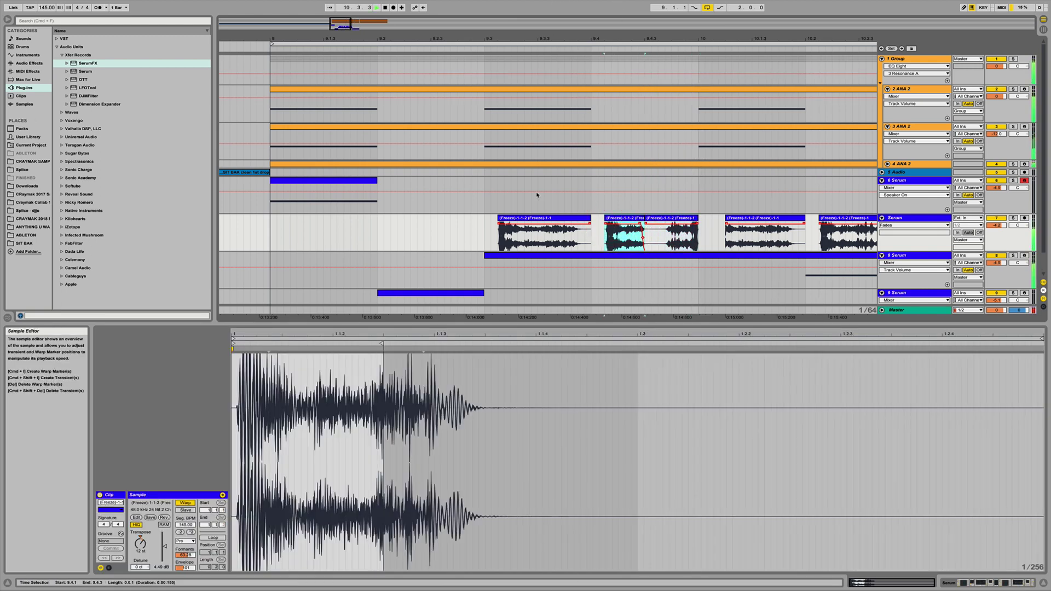
Step: Shorten the second hit and stretch the reversed clip by moving a warp marker from its onset to just after 1.1.3
left_click(659, 218)
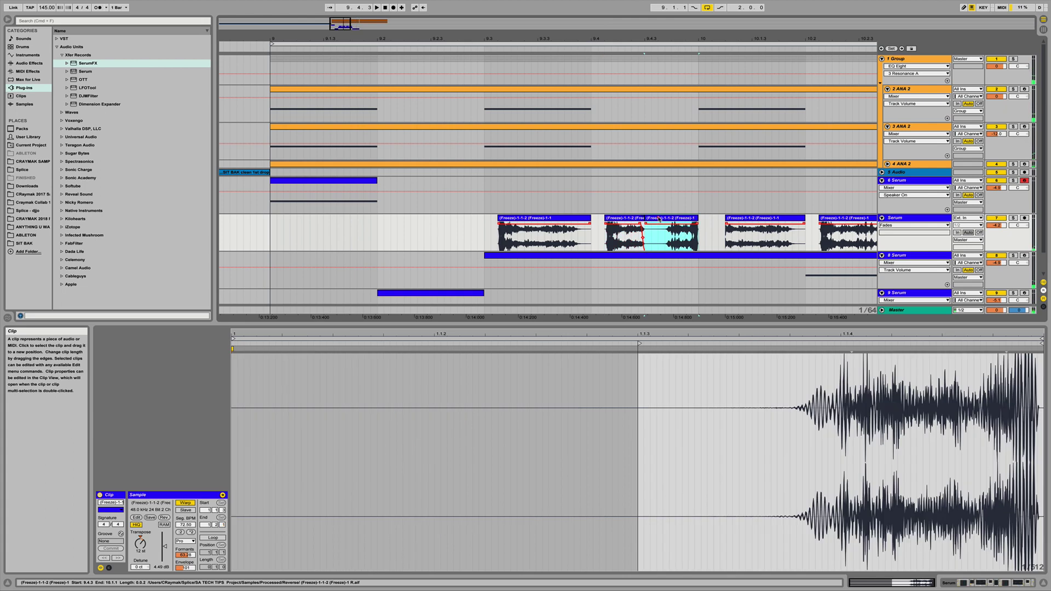
left_click_drag(657, 220, 687, 218)
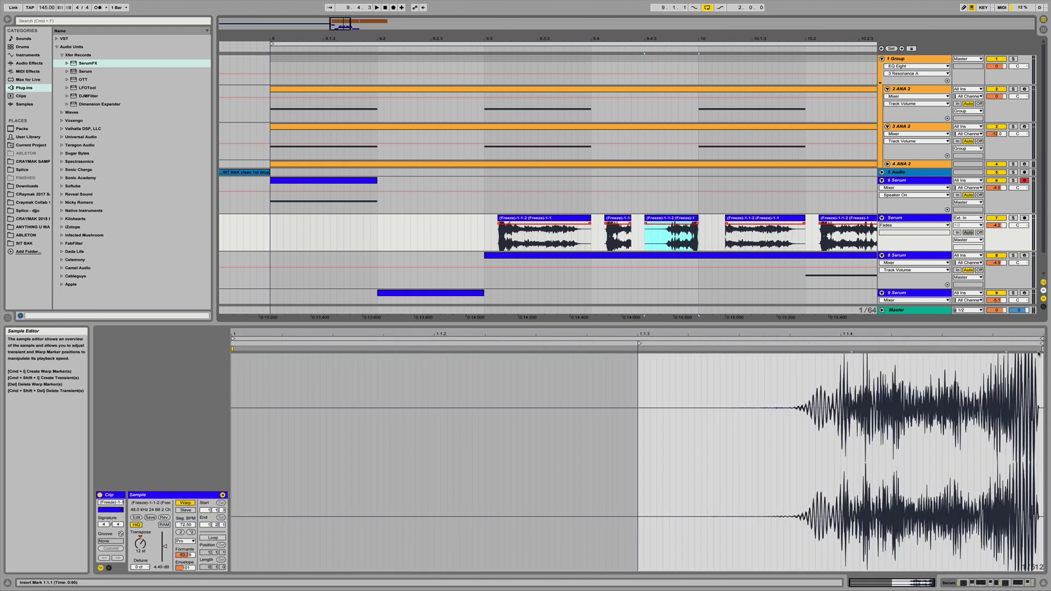
left_click(838, 348)
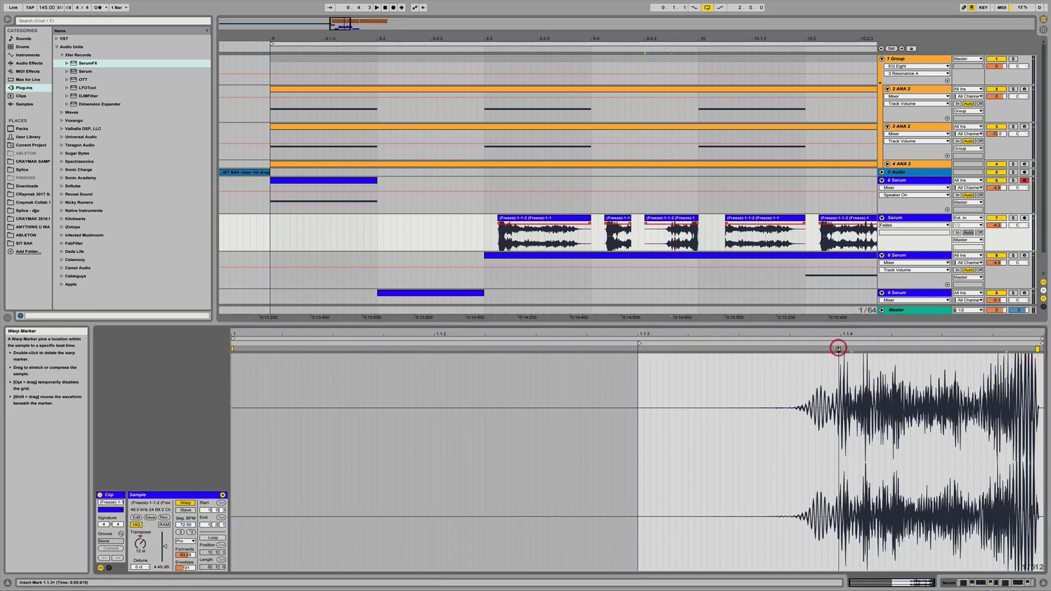
left_click_drag(838, 348, 689, 349)
key("space")
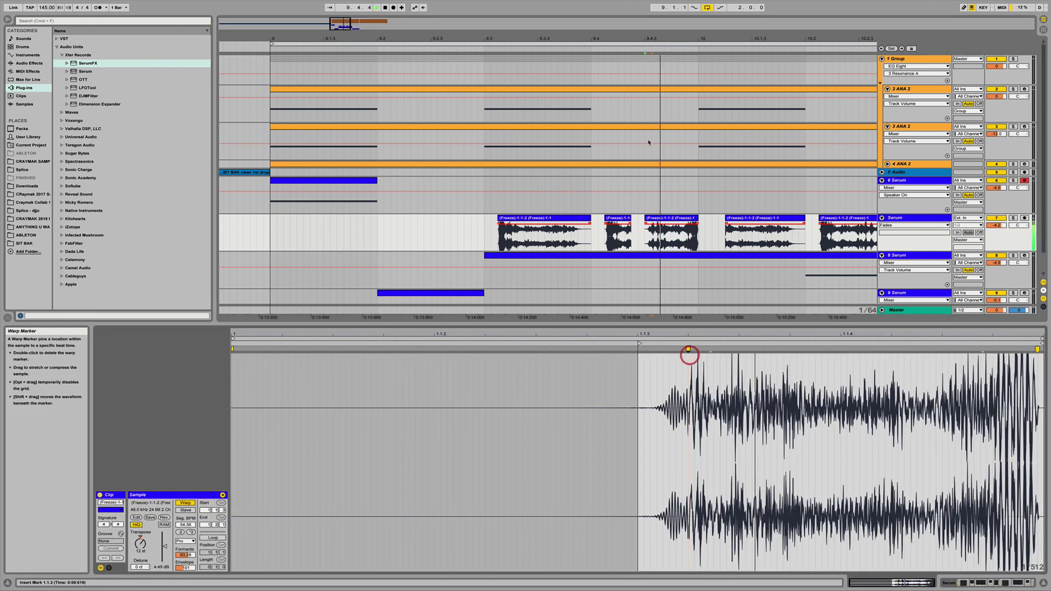
Step: Audition from around bar 6 into the drop and raise the frozen Serum track's volume to -3.0 dB
left_click_drag(640, 38, 641, 8)
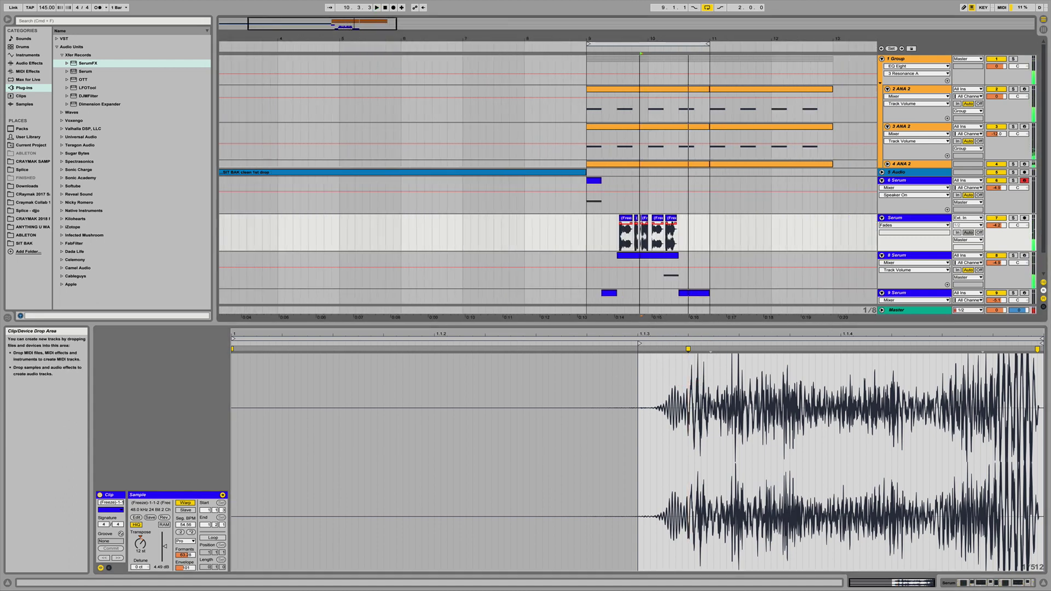
left_click(438, 42)
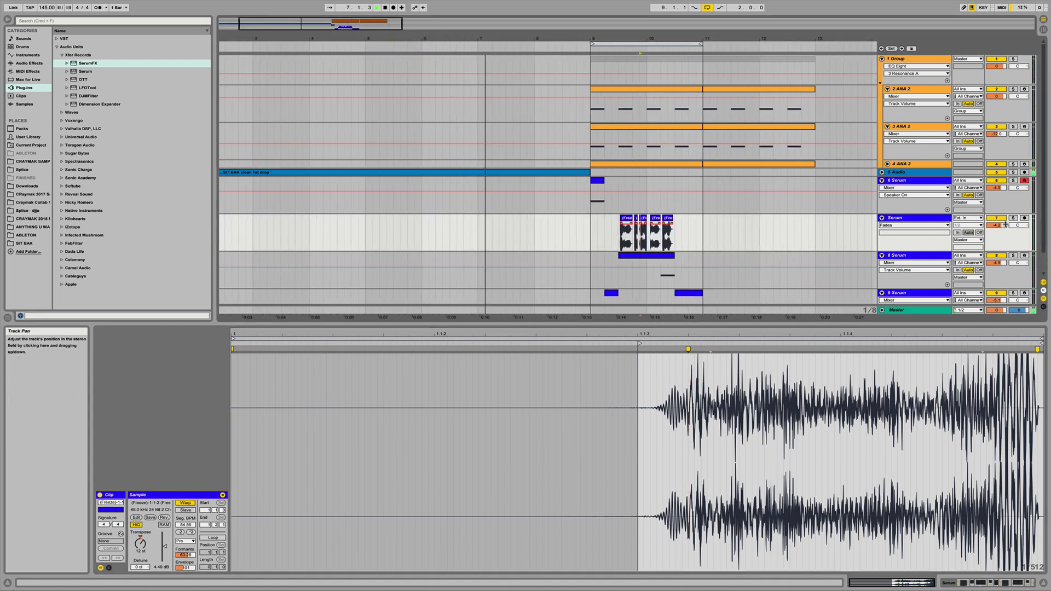
left_click_drag(996, 225, 997, 219)
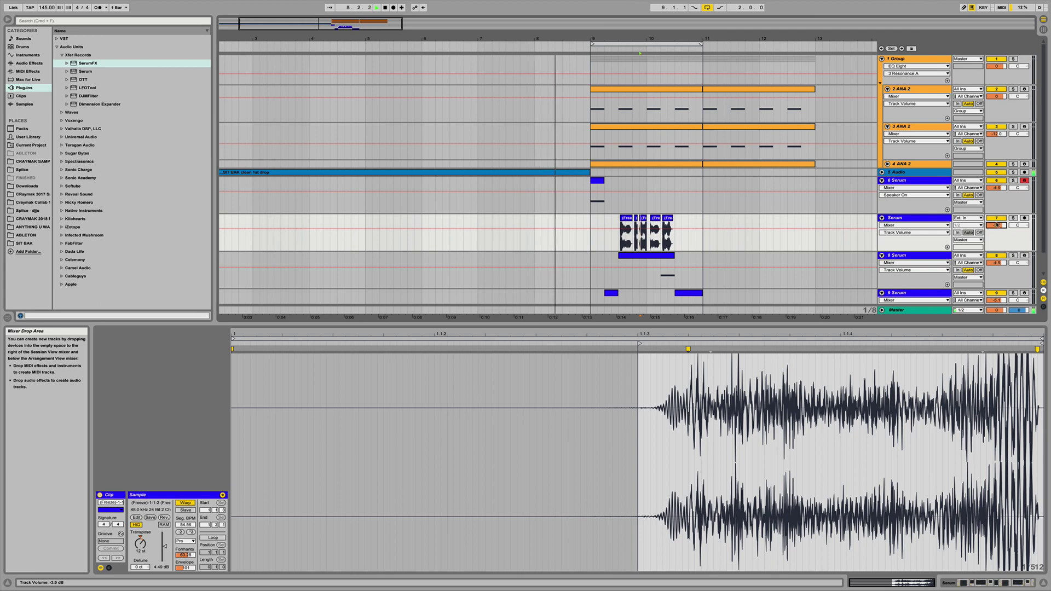
left_click(882, 218)
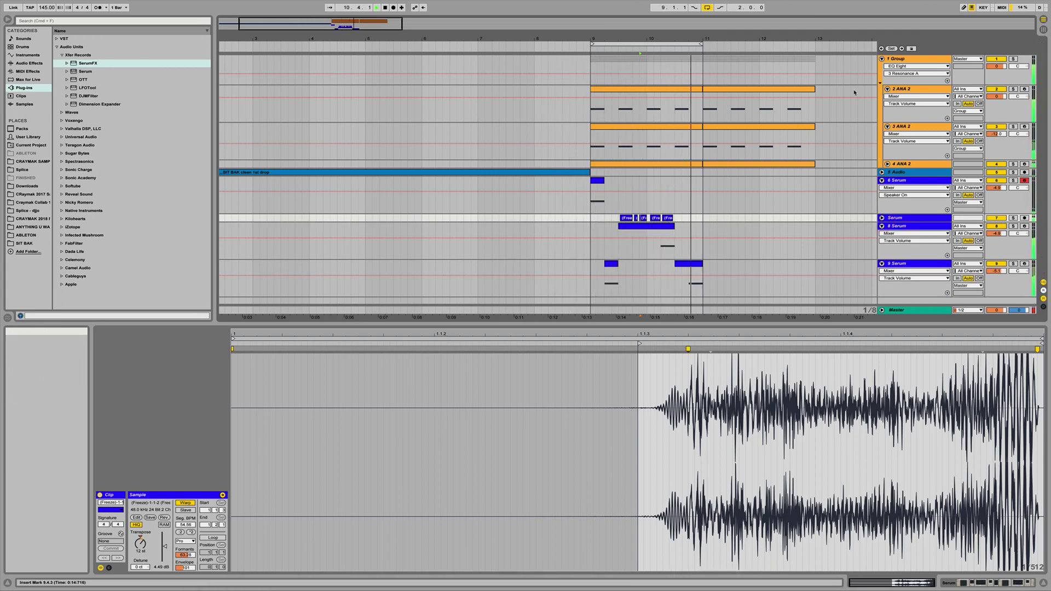
key("space")
left_click(882, 218)
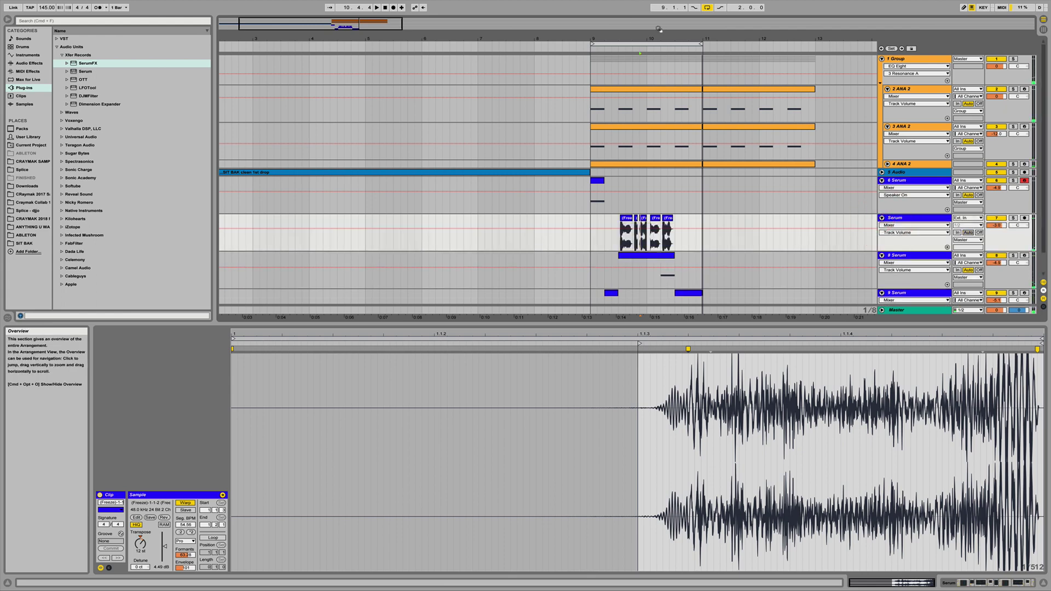
Step: Extend the second frozen hit's end to 9.4.3 to meet the reversed clip and audition it
left_click_drag(648, 38, 643, 91)
left_click_drag(571, 218, 588, 218)
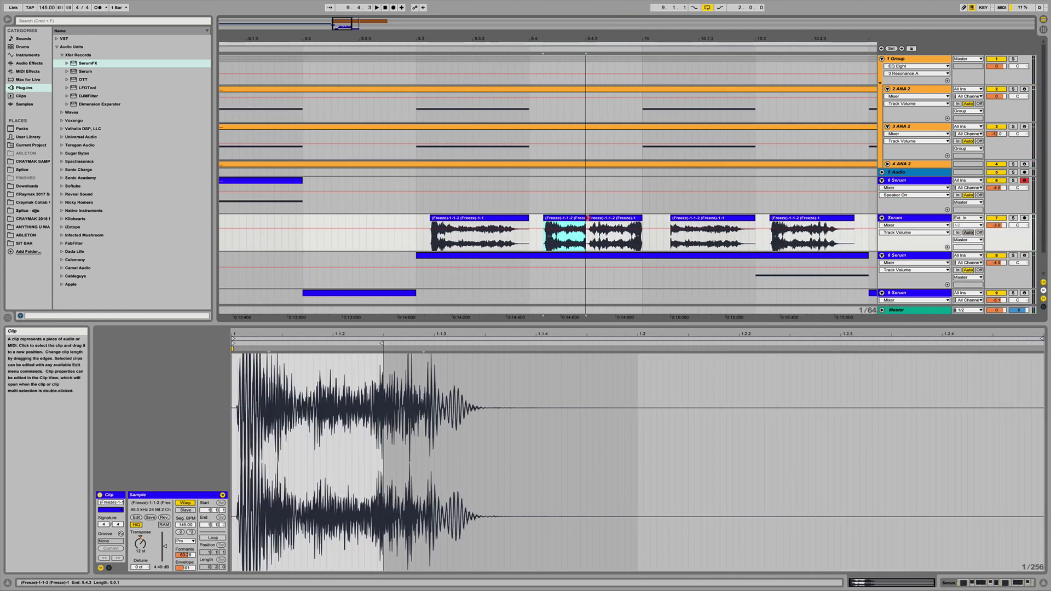
key("space")
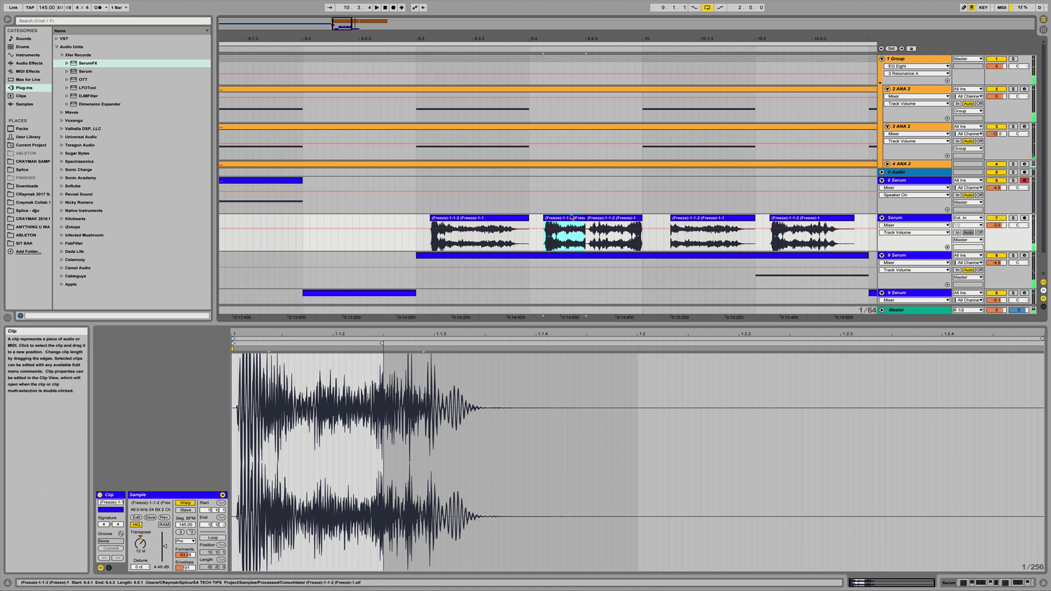
Step: Delete the reversed clip and replace the shortened hit after 9.4 with a copy of the first frozen hit
key("space")
left_click(604, 218)
key("Delete")
left_click(552, 219)
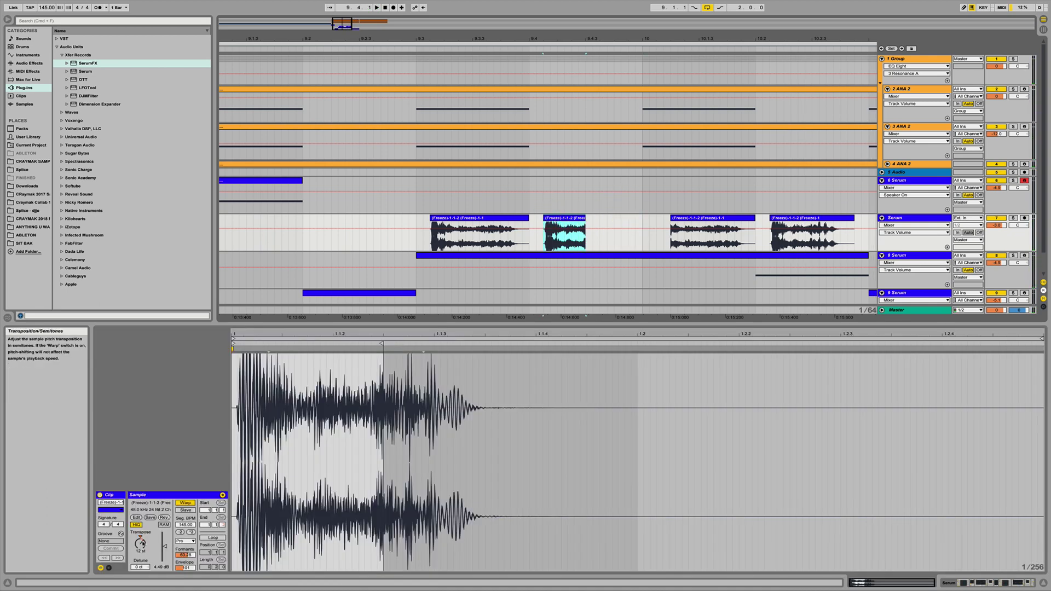
left_click_drag(452, 218, 566, 222)
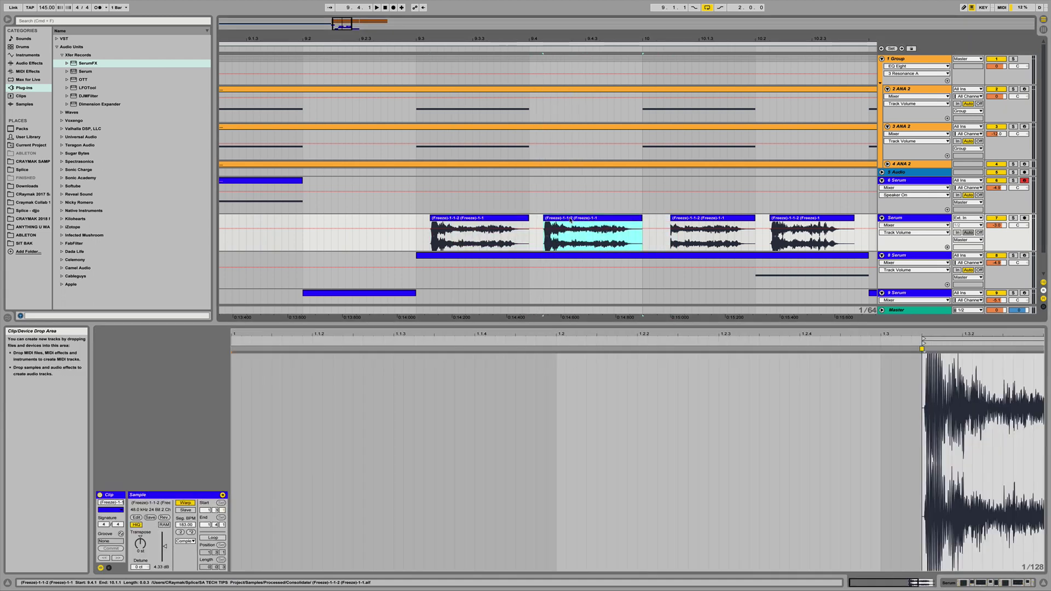
Step: Audition the pattern and delete the two frozen hits in bar 10
key("space")
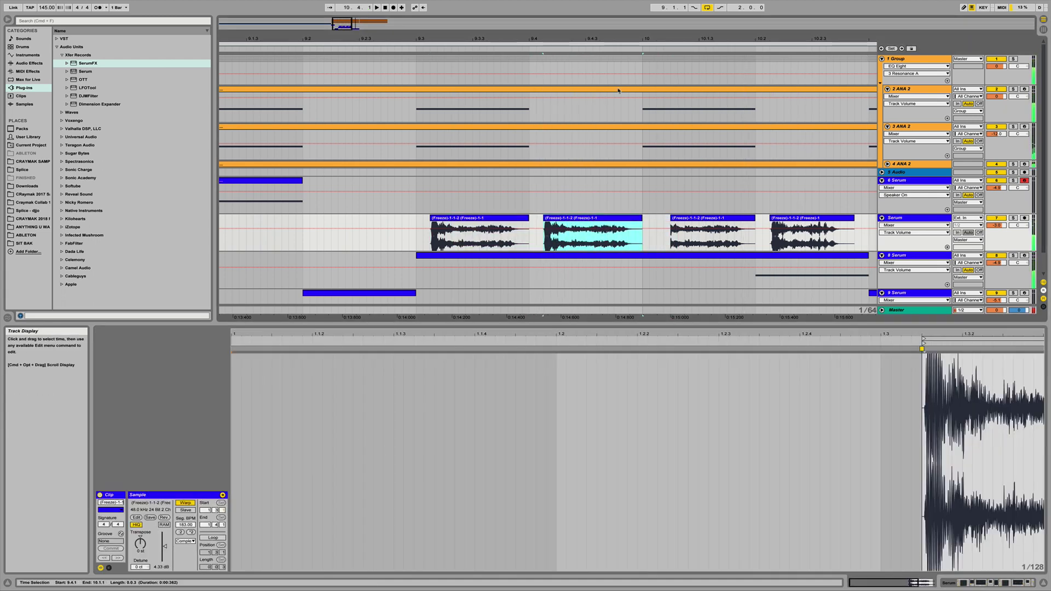
left_click_drag(677, 38, 681, 16)
left_click(689, 218)
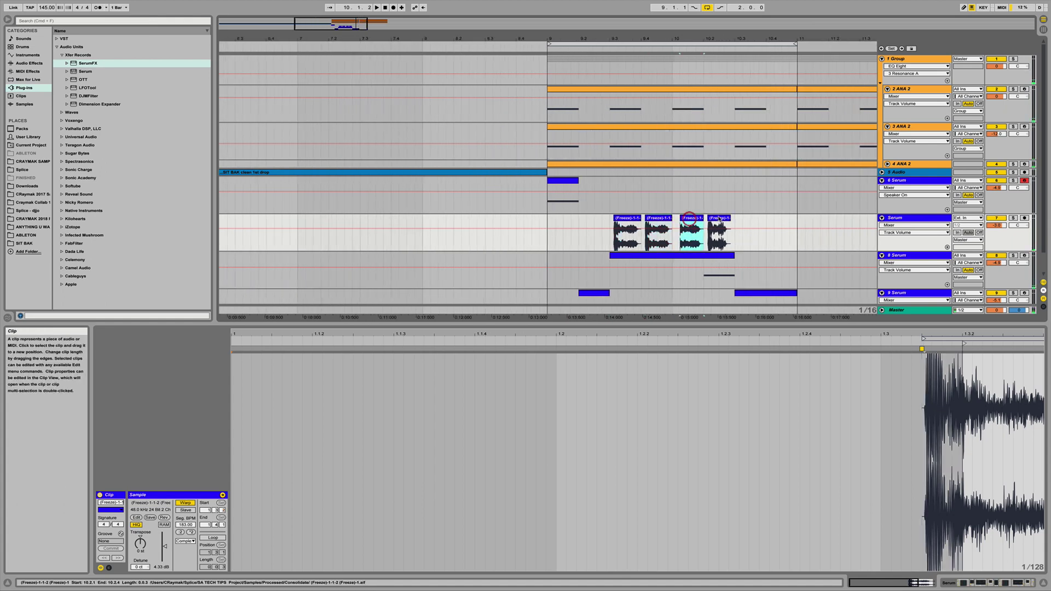
key("Delete")
left_click(719, 217)
key("Delete")
Step: Transpose the frozen hit at 9.4 down 12 semitones, switch its warp mode to Complex Pro and lower the envelope value
left_click(652, 221)
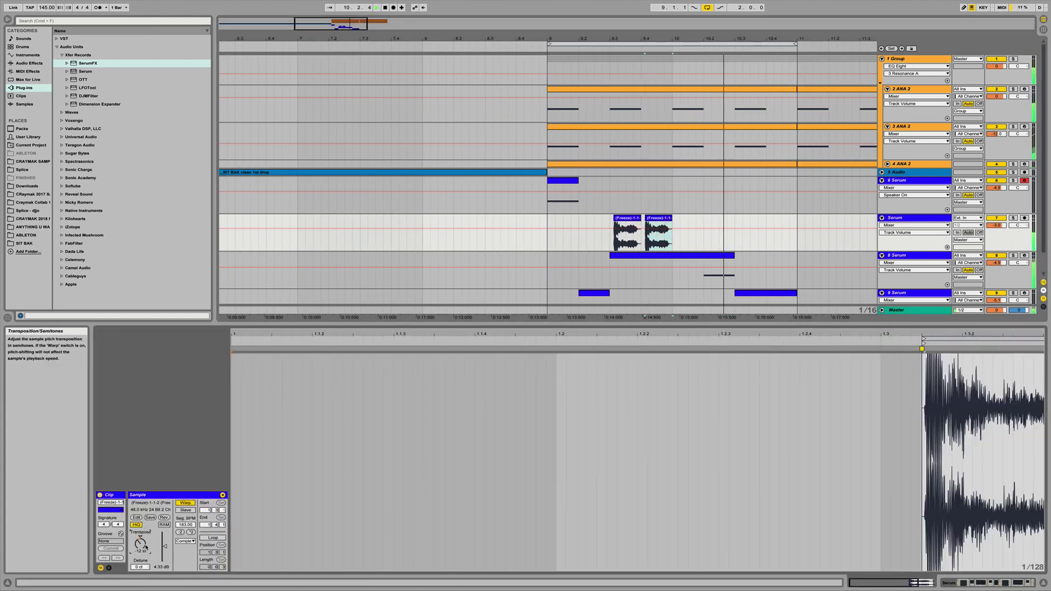
left_click(185, 540)
key("space")
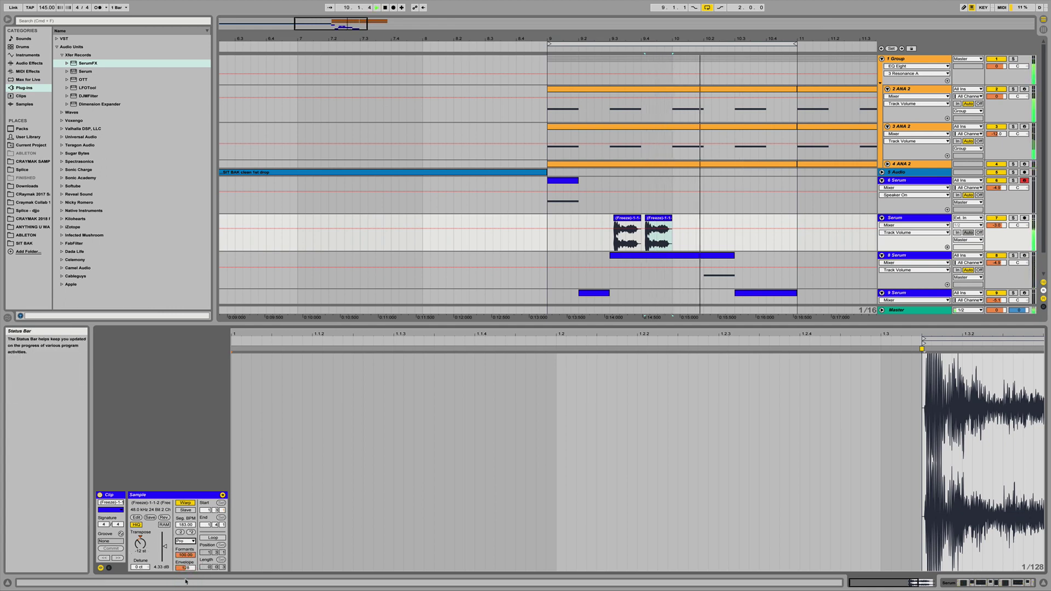
key("space")
left_click_drag(190, 568, 190, 571)
key("space")
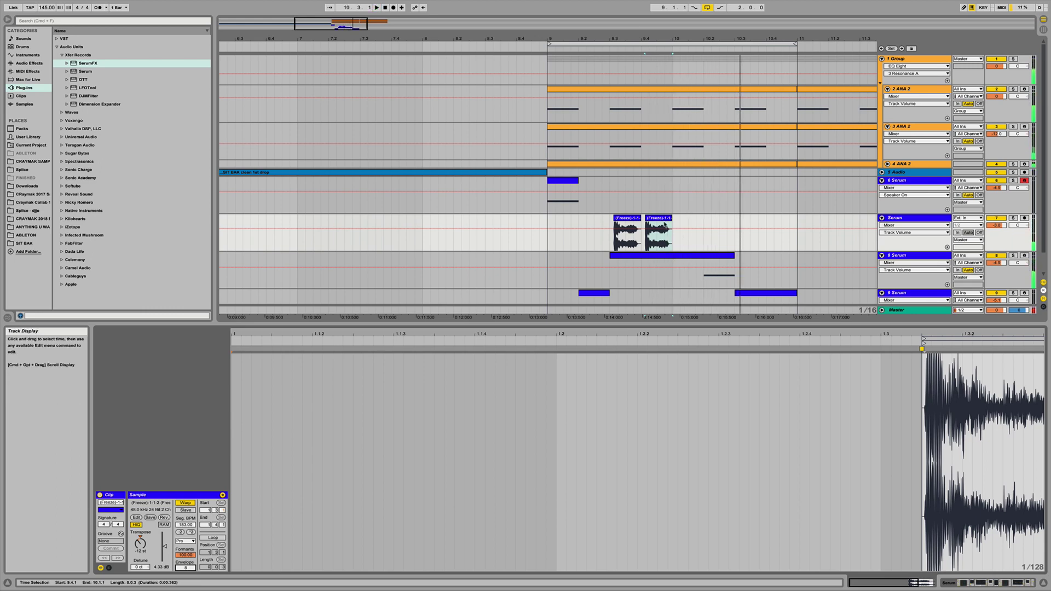
Step: Place the insert marker at 9.3.1, just before the first frozen hit, and audition the two-hit pattern
left_click(622, 218)
left_click(606, 220)
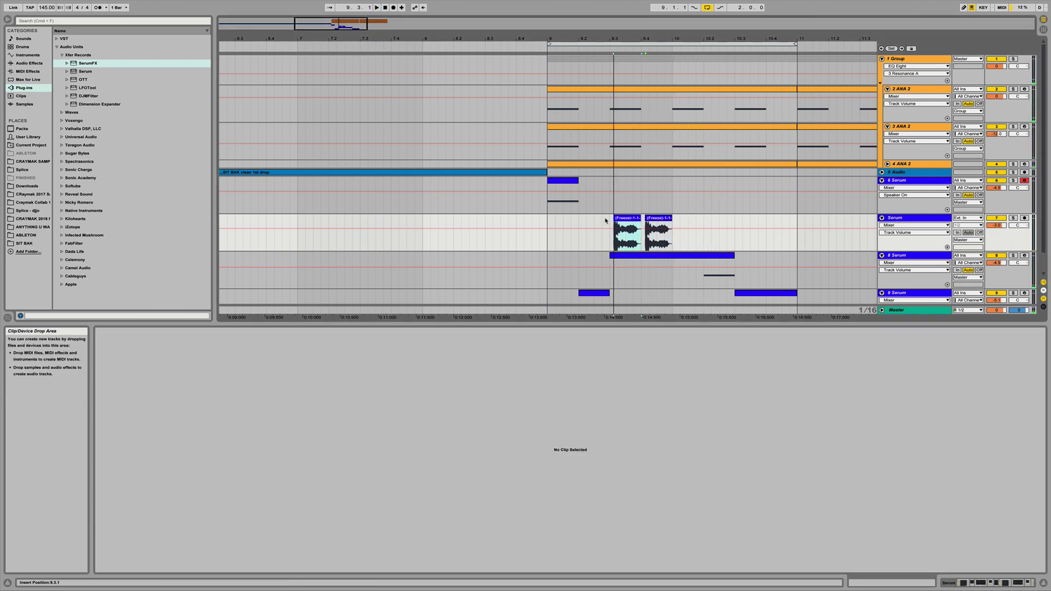
left_click(616, 218)
left_click(609, 219)
key("space")
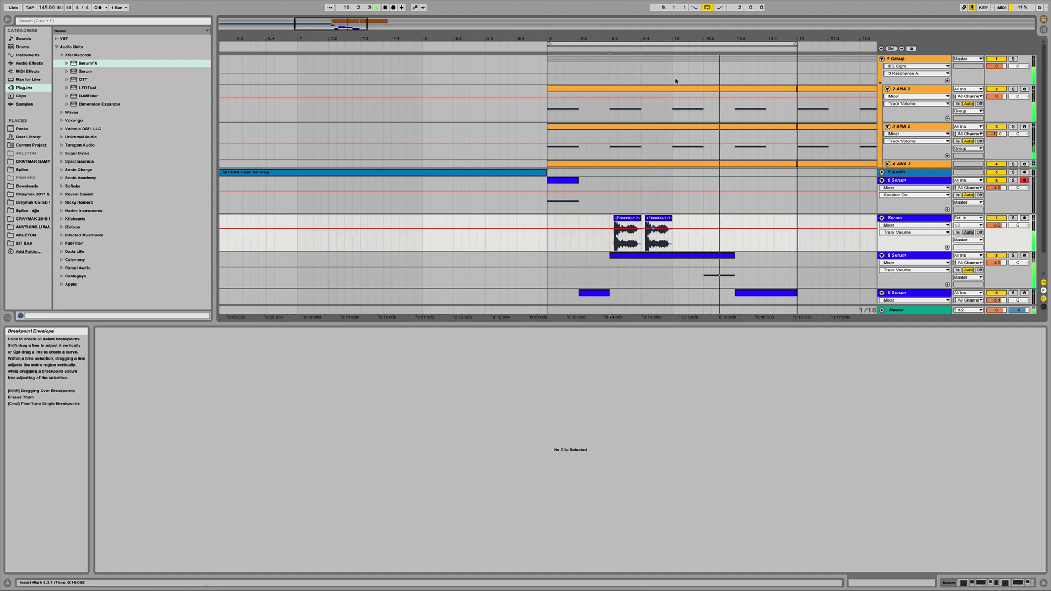
key("space")
Step: Insert a Reverb between OTT and the last EQ Eight on the frozen Serum track and lower its dry/wet mix
double_click(902, 218)
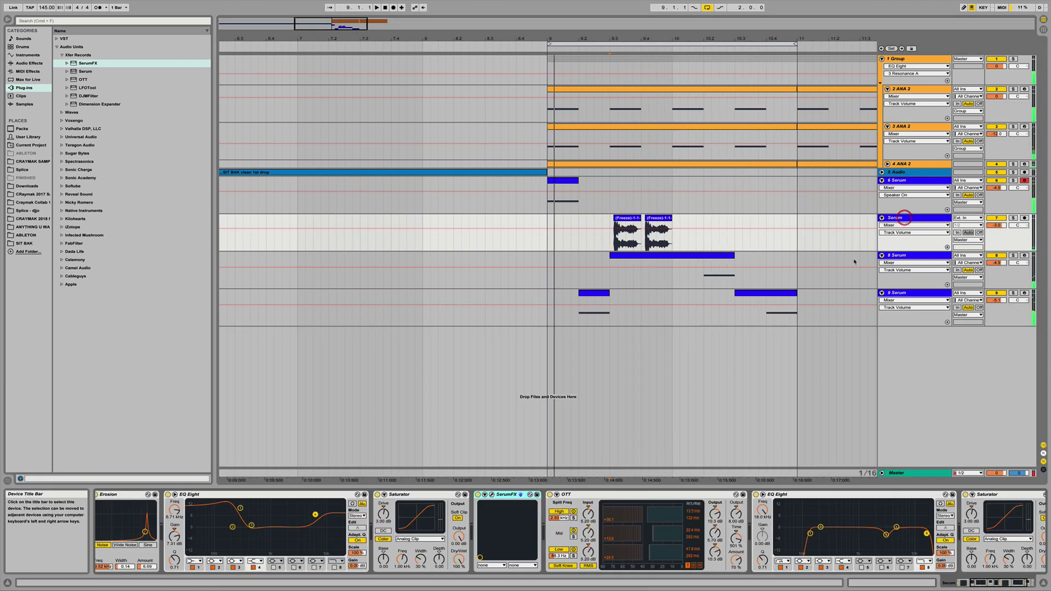
scroll(619, 508, "right", 4)
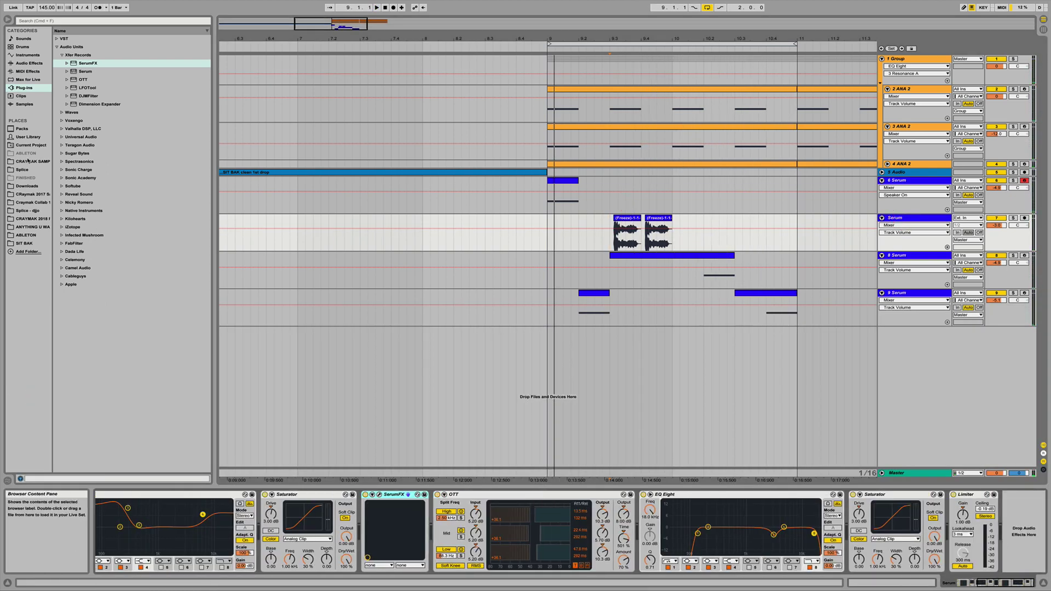
left_click(24, 64)
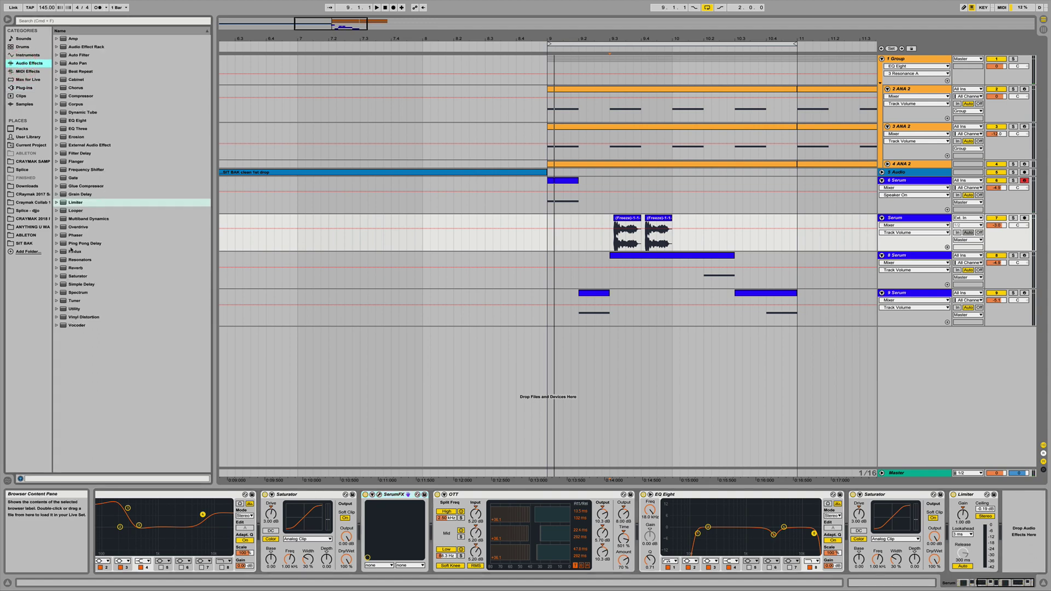
left_click_drag(71, 268, 639, 540)
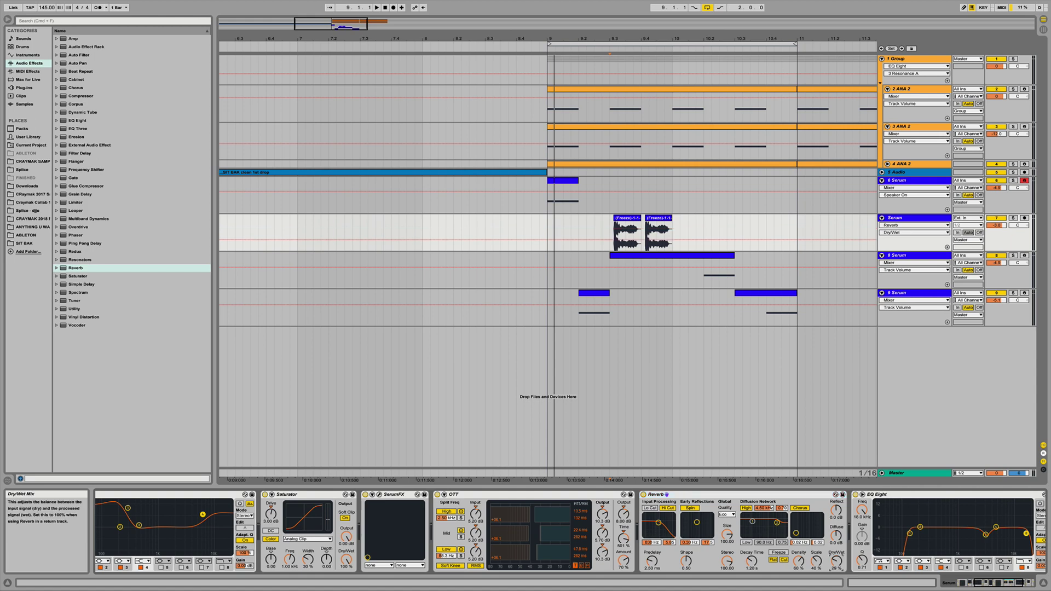
Step: Set the reverb's decay time to 710 ms and stereo image to 120, enable low cut and low shelf, and adjust the predelay during playback
key("space")
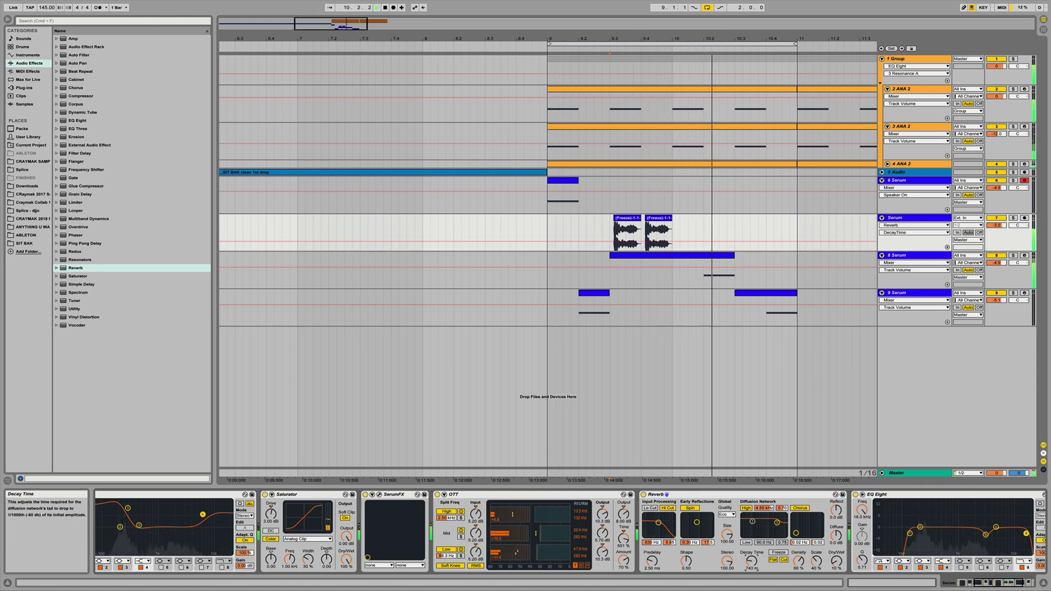
left_click_drag(751, 561, 751, 570)
left_click(649, 508)
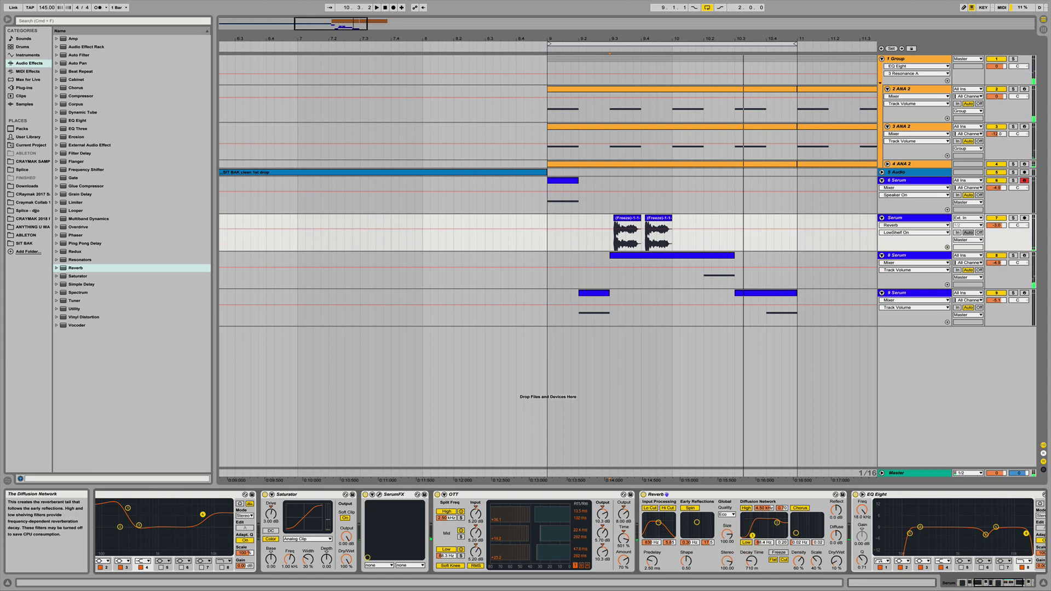
left_click_drag(652, 561, 652, 552)
left_click_drag(729, 563, 730, 558)
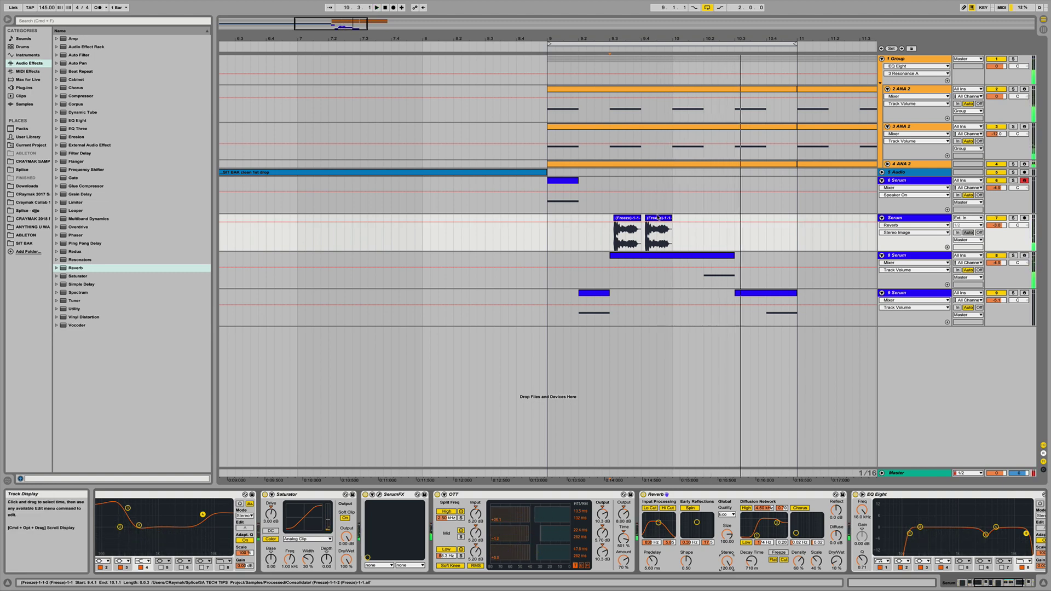
key("space")
Step: Copy the second frozen hit to 10.1 and 10.3, removing the intermediate copy at 10.2
left_click_drag(658, 218, 688, 218)
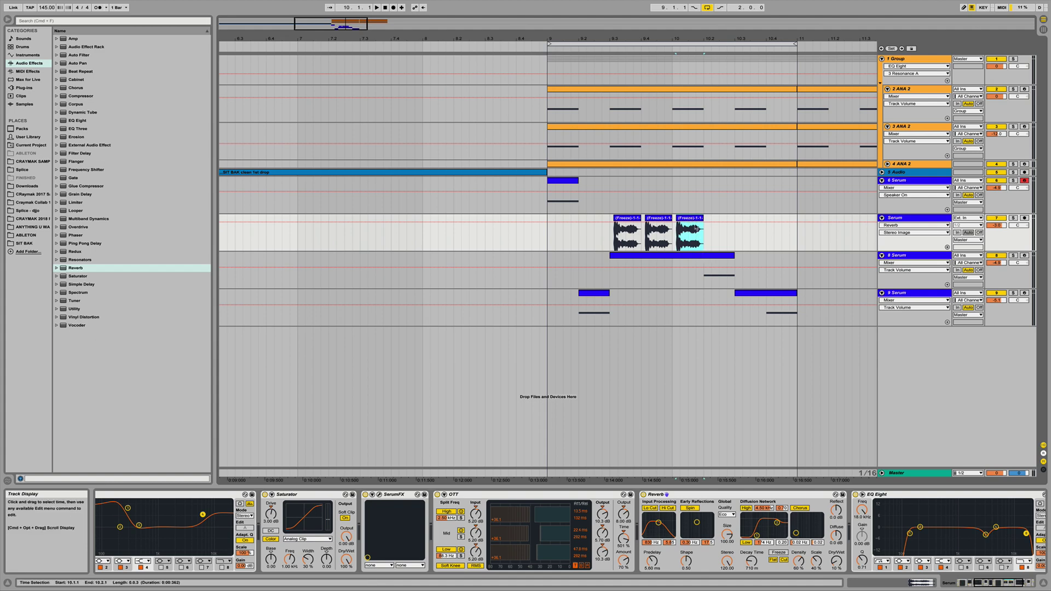
key("super+d")
left_click(721, 222)
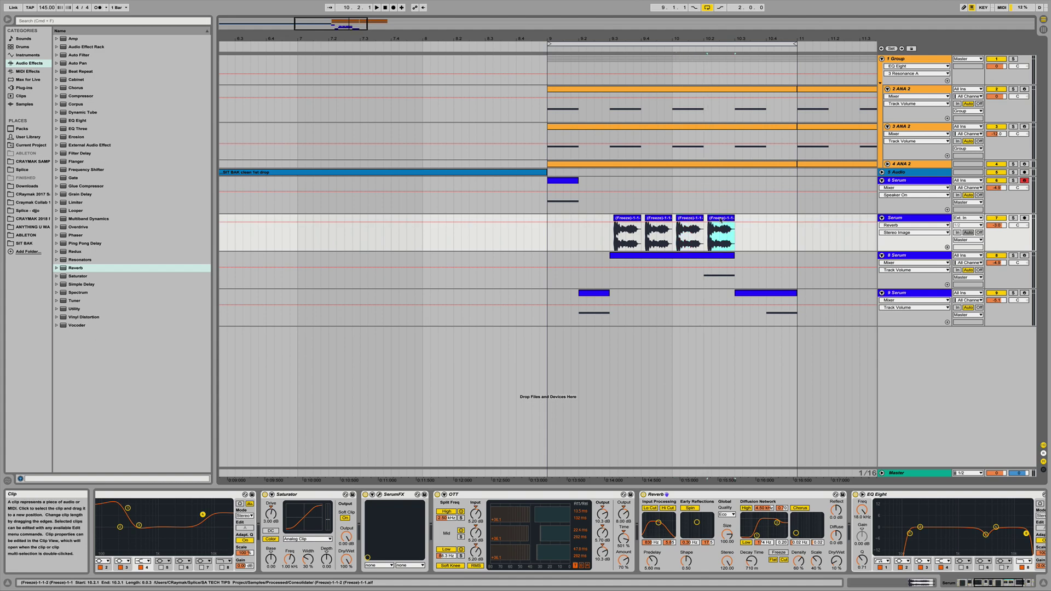
left_click_drag(720, 218, 750, 218)
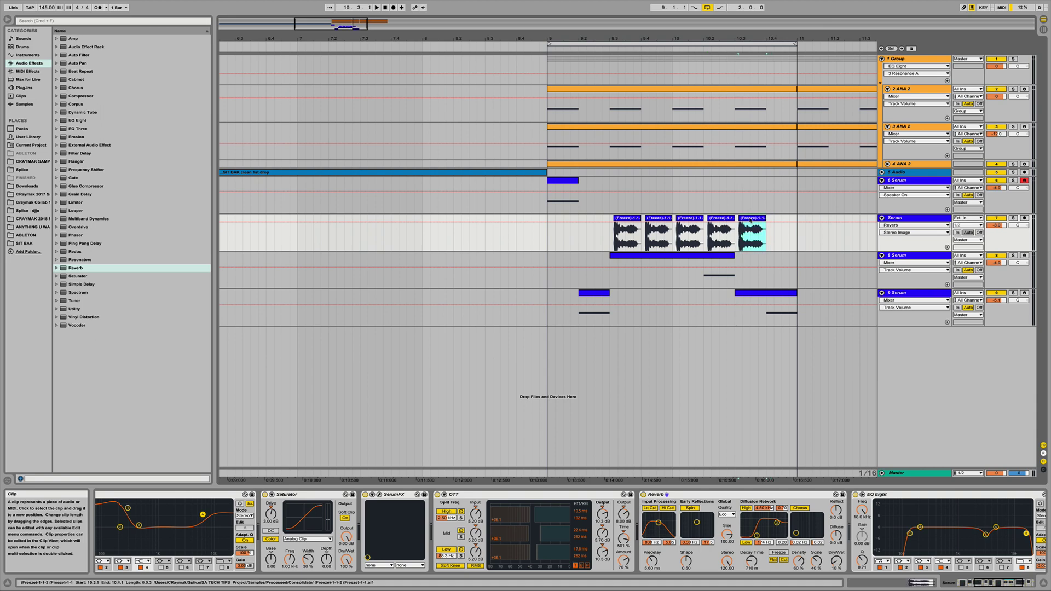
key("Delete")
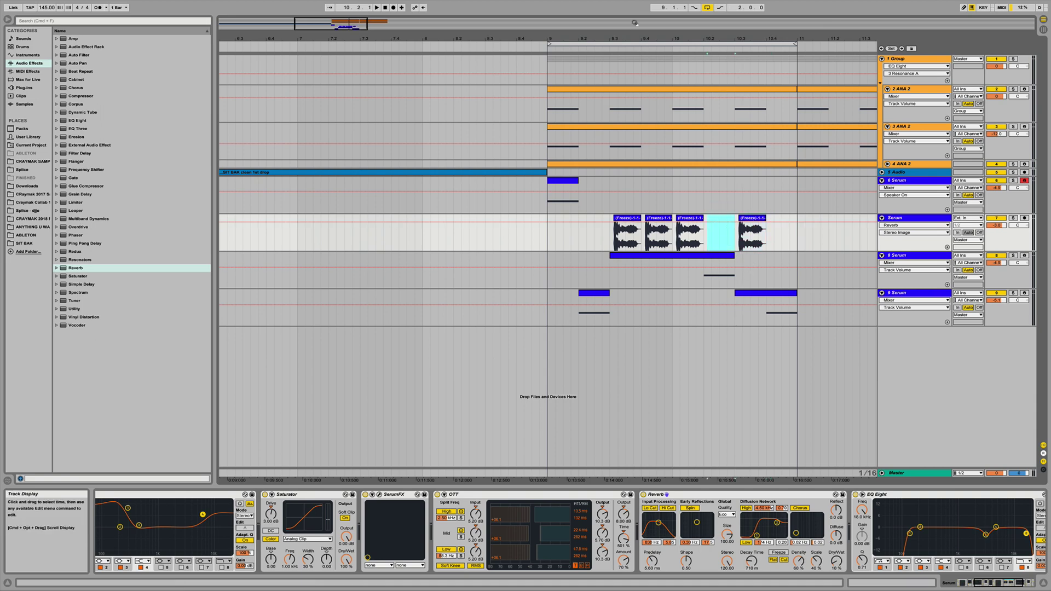
Step: Audition the lead-in to the drop from bar 7 and fold the frozen Serum track and the Serum track below it
left_click_drag(633, 39, 633, 21)
left_click(288, 49)
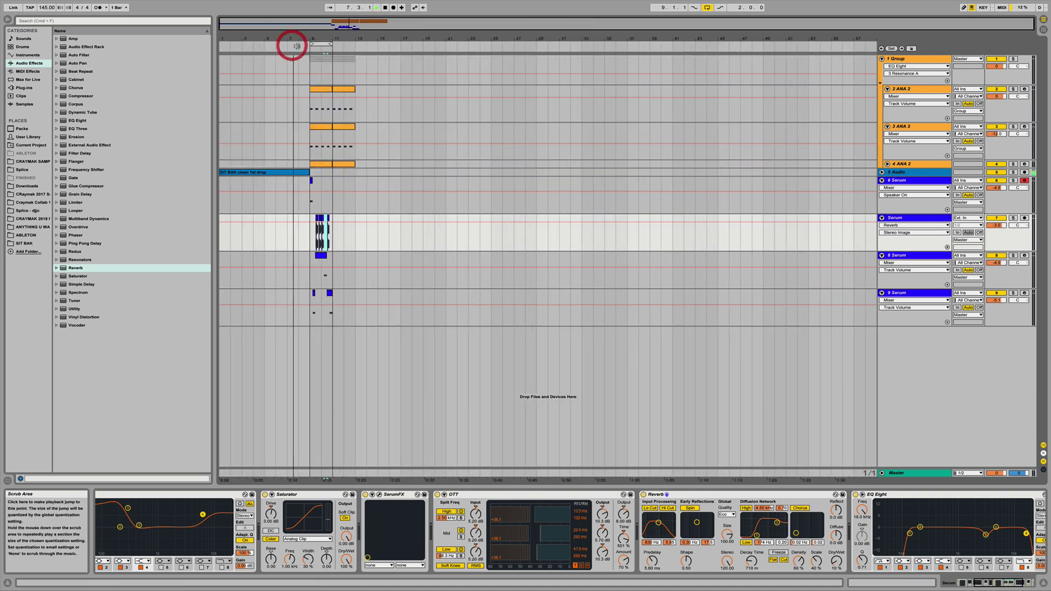
left_click(881, 218)
left_click(881, 225)
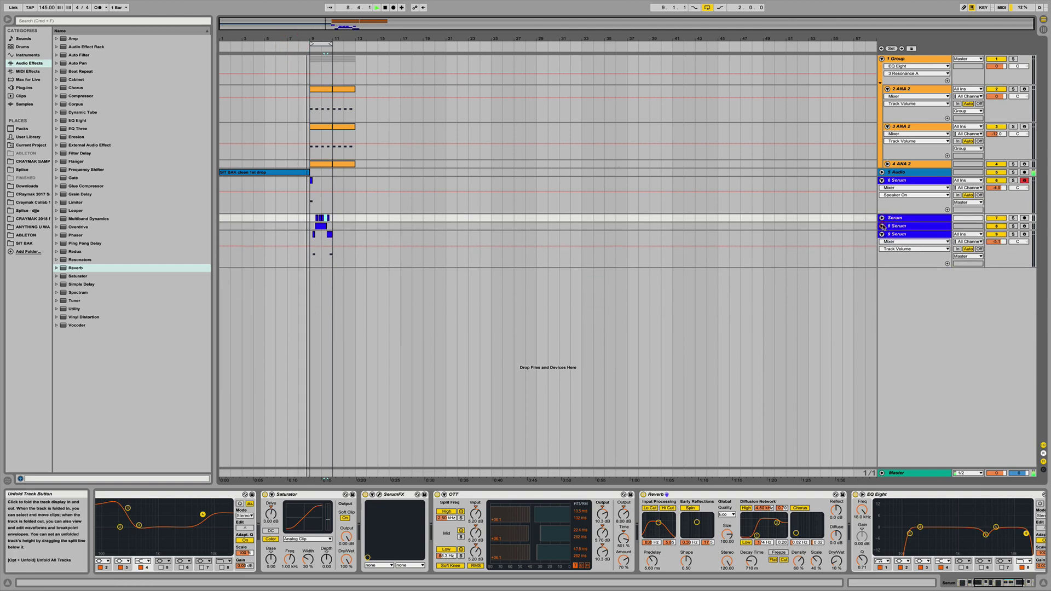